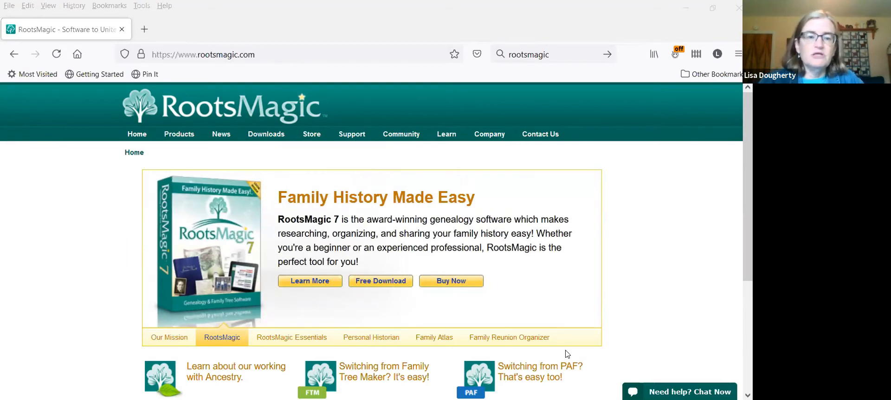
- Open the product page of the free RootsMagic Essentials edition and look through its feature descriptions
{"action": "left_click", "coordinate": [284, 338]}
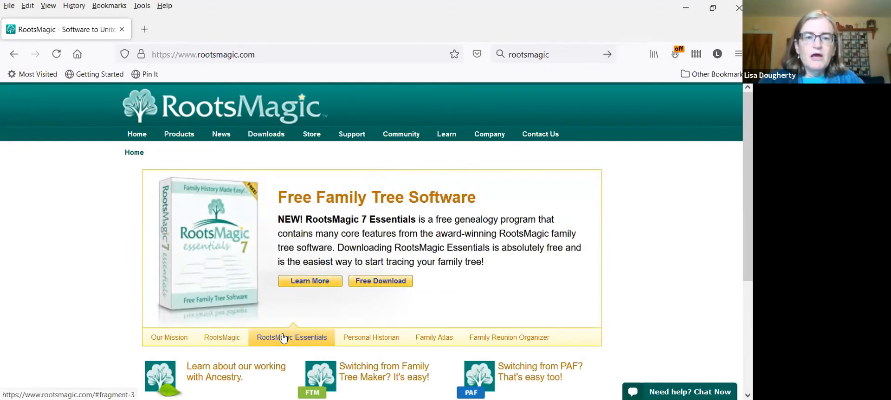
{"action": "left_click", "coordinate": [308, 281]}
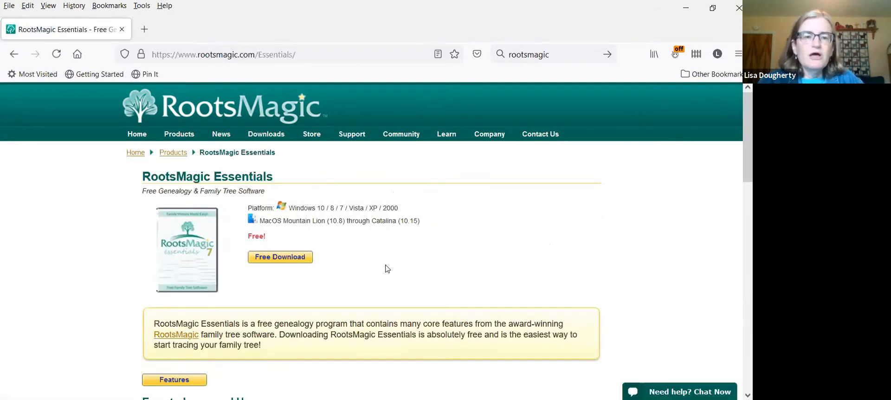
{"action": "scroll", "coordinate": [457, 265], "scroll_direction": "down", "scroll_amount": 2}
{"action": "scroll", "coordinate": [655, 307], "scroll_direction": "down", "scroll_amount": 2}
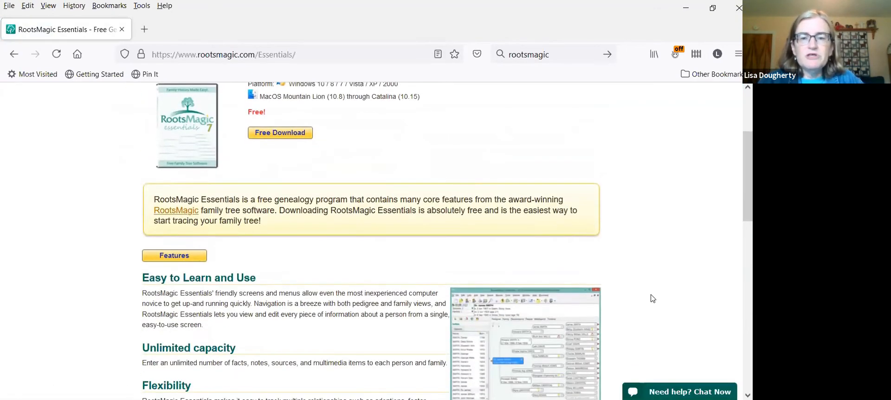
{"action": "scroll", "coordinate": [653, 298], "scroll_direction": "down", "scroll_amount": 2}
{"action": "scroll", "coordinate": [653, 299], "scroll_direction": "down", "scroll_amount": 2}
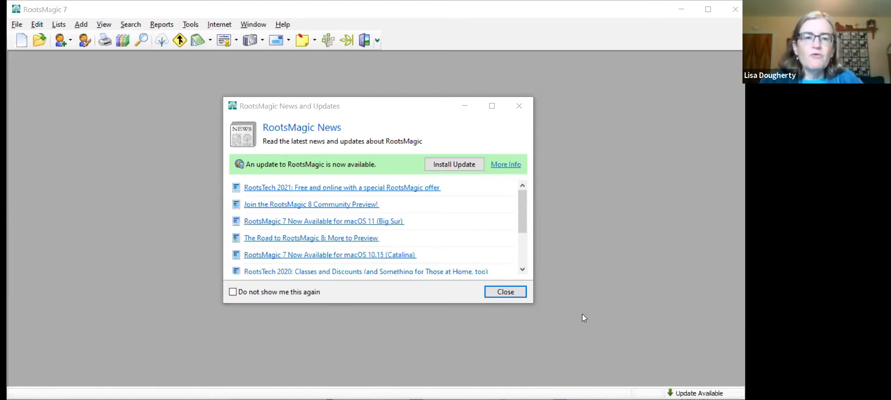
- In RootsMagic 7, dismiss the news window and create a new file named with the owner's first name followed by "'s Family Tree"
{"action": "left_click", "coordinate": [496, 292]}
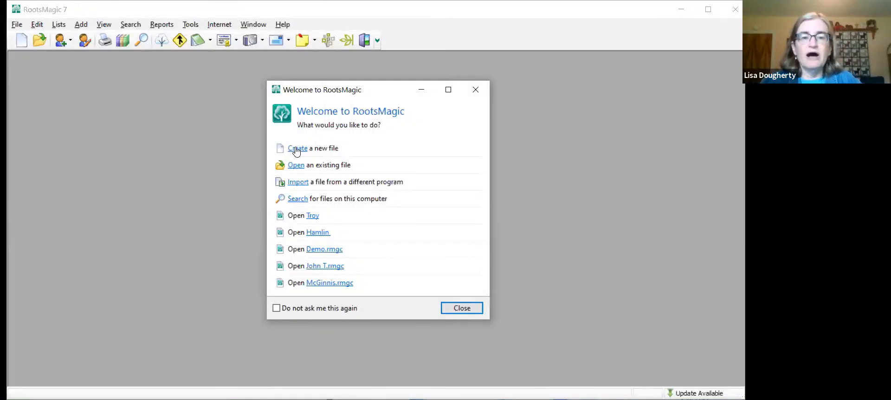
{"action": "left_click", "coordinate": [297, 151]}
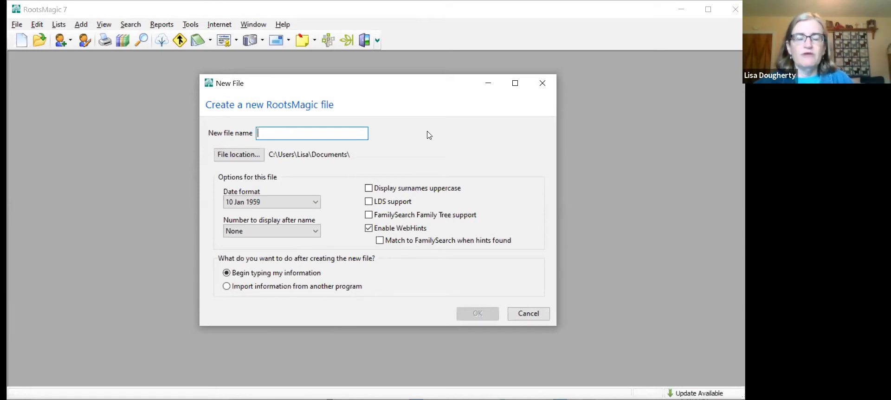
{"action": "type", "text": "Lis"}
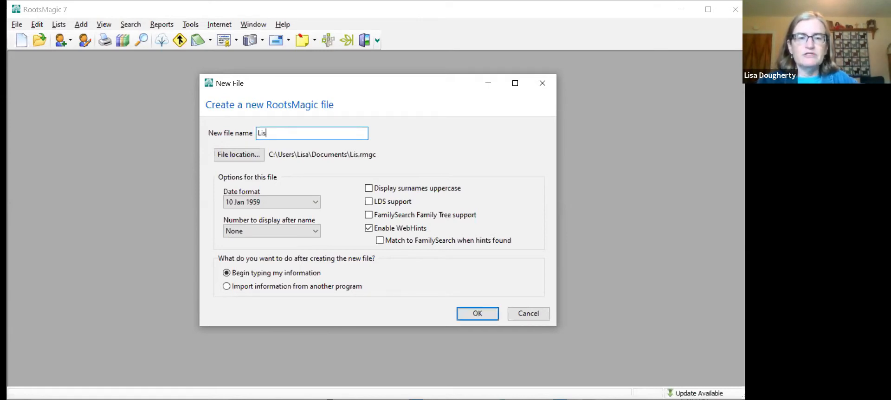
{"action": "type", "text": "a's Family Tree"}
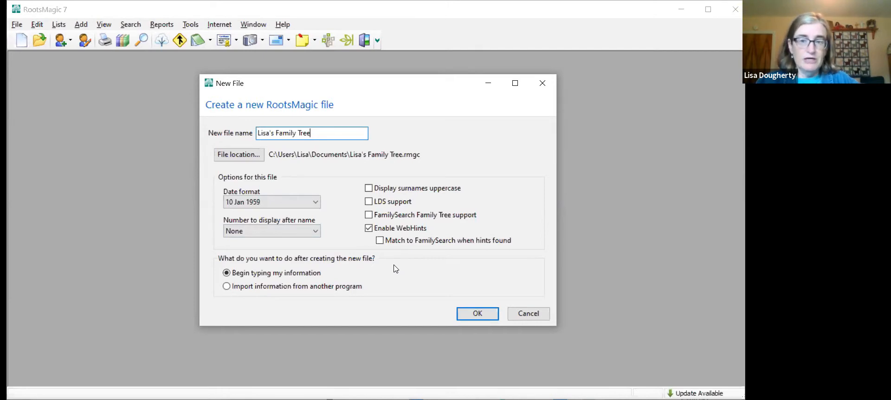
{"action": "left_click", "coordinate": [472, 315]}
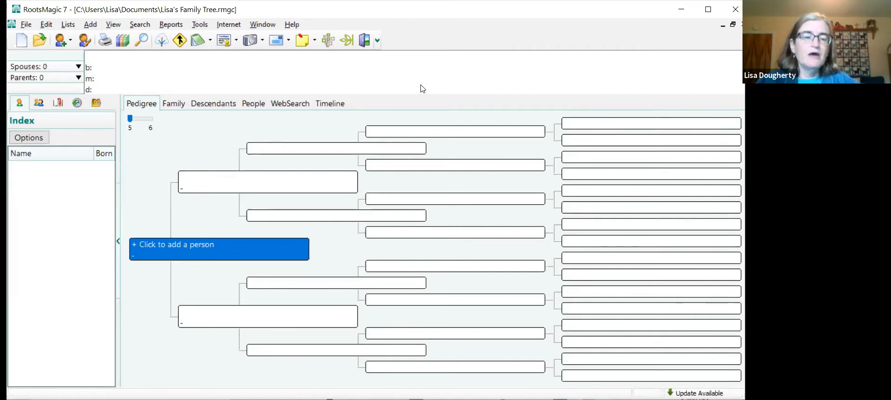
- Add the first person to the empty pedigree with her given names and surname, and set the sex to Female
{"action": "left_click", "coordinate": [195, 246]}
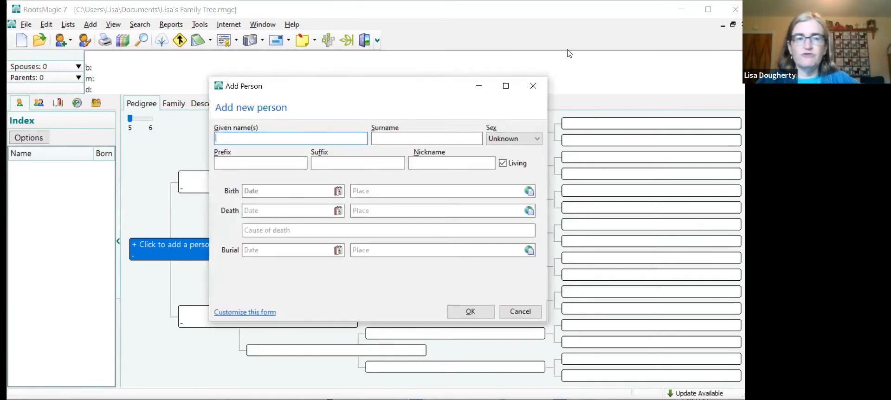
{"action": "key", "text": "Tab"}
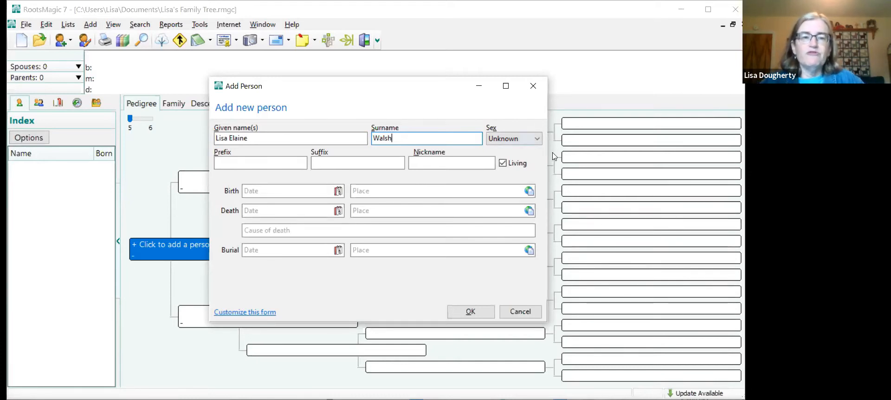
{"action": "left_click", "coordinate": [523, 140]}
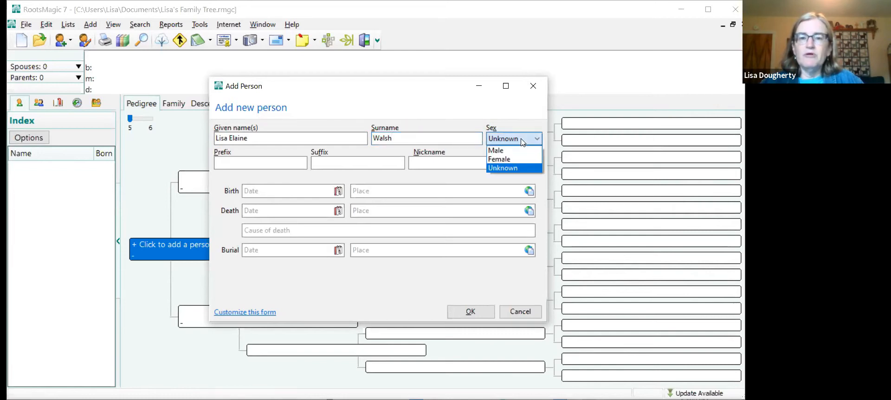
{"action": "left_click", "coordinate": [506, 160]}
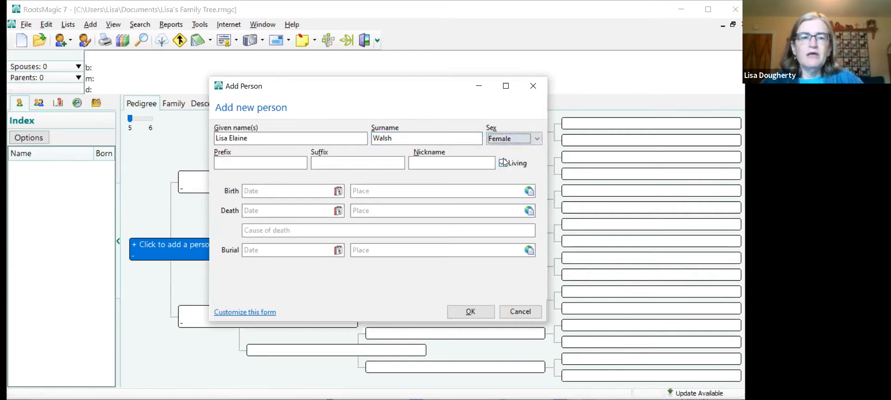
- Enter the first person's date of birth in day, month and year order
{"action": "left_click", "coordinate": [278, 190]}
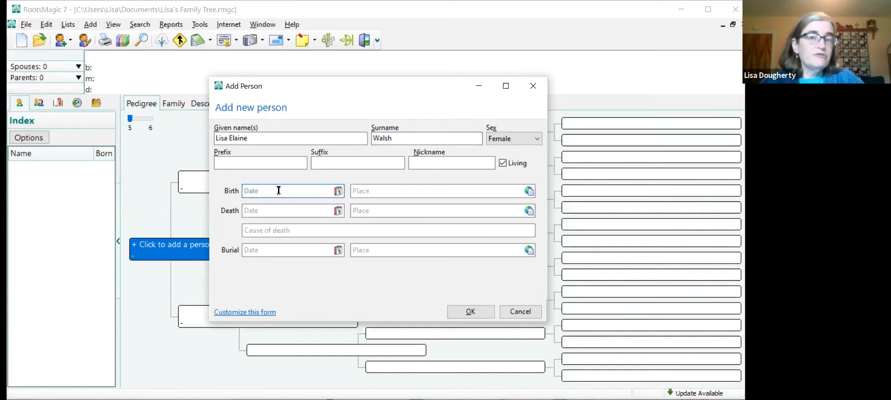
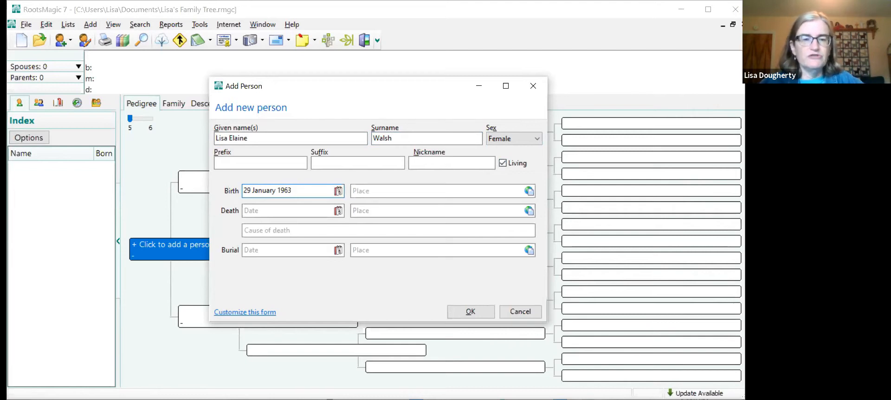
- Set the first person's birth place to Williamsport, Lycoming, Pennsylvania and save the new person
{"action": "left_click", "coordinate": [371, 192]}
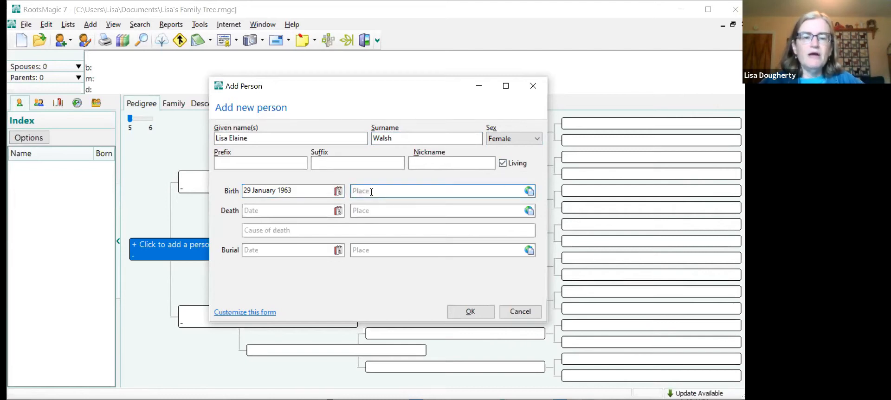
{"action": "type", "text": "Williamsport, Lycoming, Pennsylvania"}
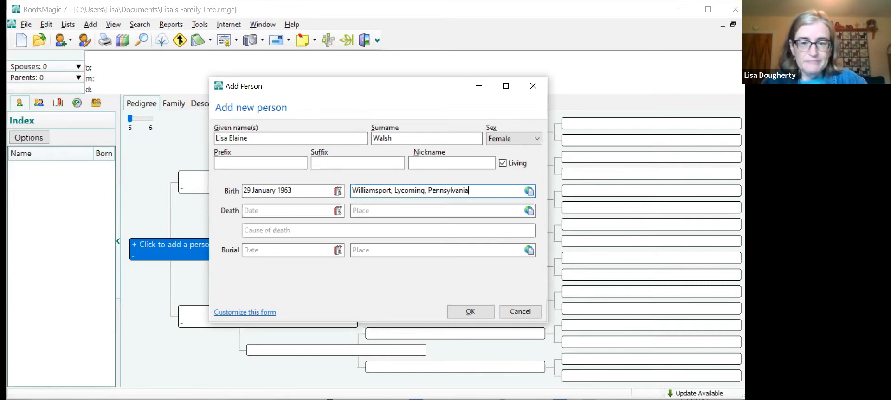
{"action": "left_click", "coordinate": [470, 314]}
{"action": "left_click", "coordinate": [470, 313]}
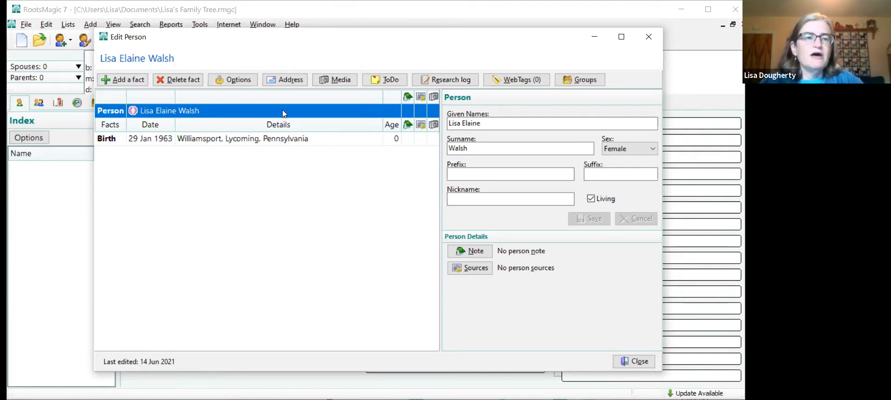
- Add a Marriage fact to the first person and assign it to a new spouse
{"action": "left_click", "coordinate": [130, 82]}
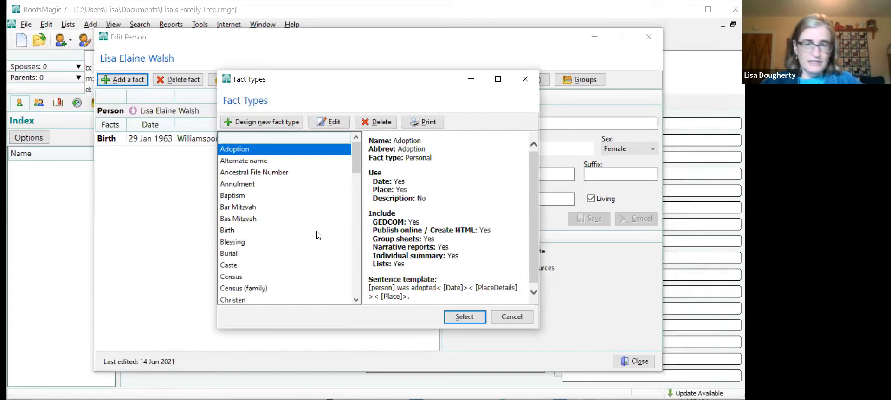
{"action": "scroll", "coordinate": [319, 235], "scroll_direction": "down", "scroll_amount": 5}
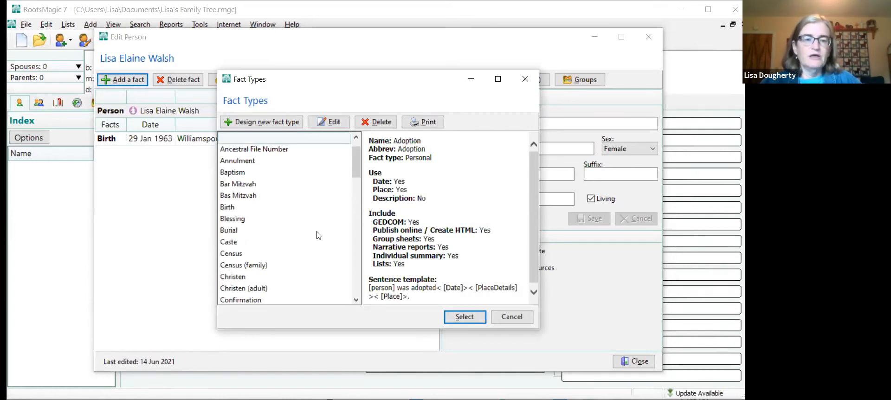
{"action": "scroll", "coordinate": [318, 235], "scroll_direction": "down", "scroll_amount": 6}
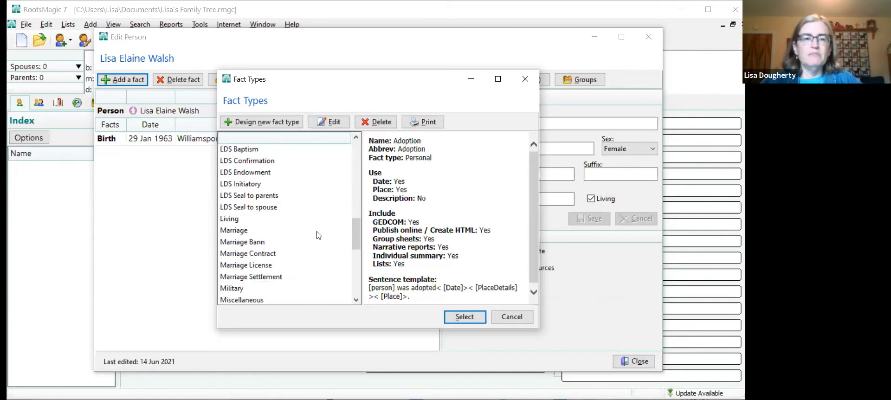
{"action": "left_click", "coordinate": [232, 232]}
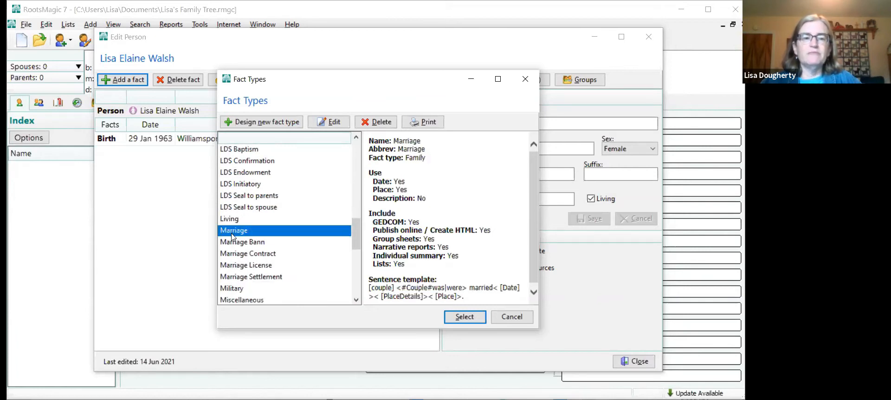
{"action": "left_click", "coordinate": [459, 320]}
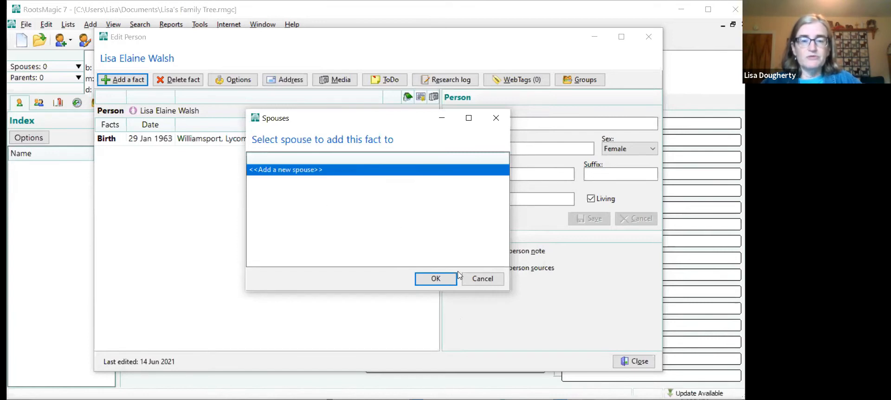
{"action": "left_click", "coordinate": [439, 281]}
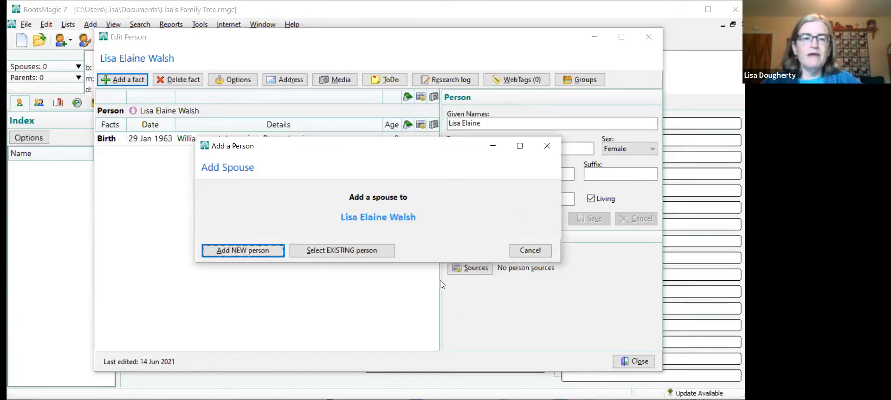
- Create the spouse as a new person and enter his given names and surname
{"action": "left_click", "coordinate": [222, 251]}
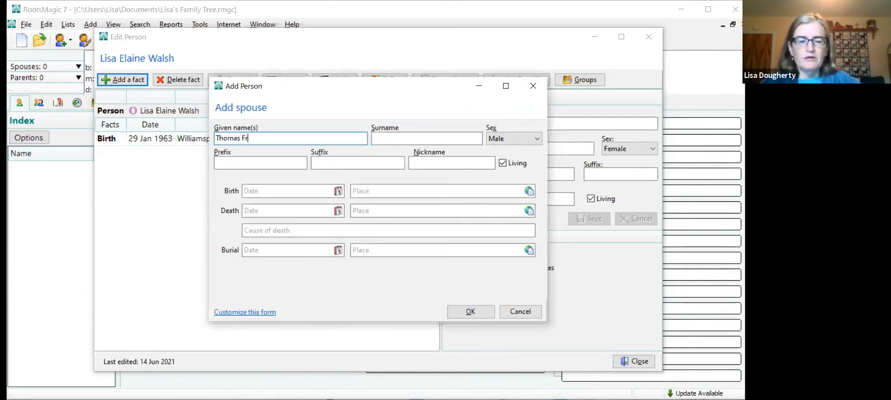
{"action": "key", "text": "Tab"}
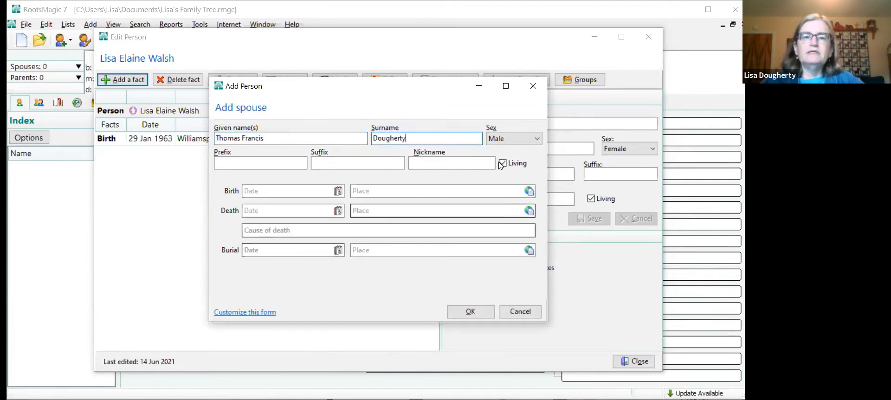
- Enter the spouse's date of birth in day, month and year order
{"action": "left_click", "coordinate": [269, 192]}
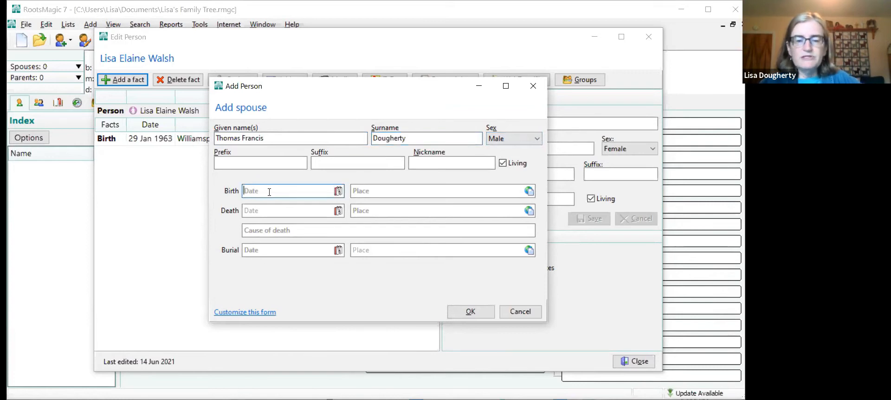
{"action": "type", "text": "26 Jan"}
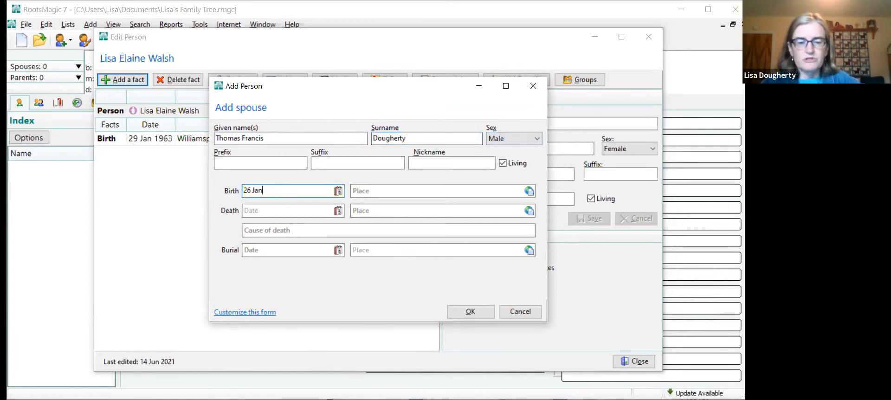
{"action": "type", "text": "uary 196"}
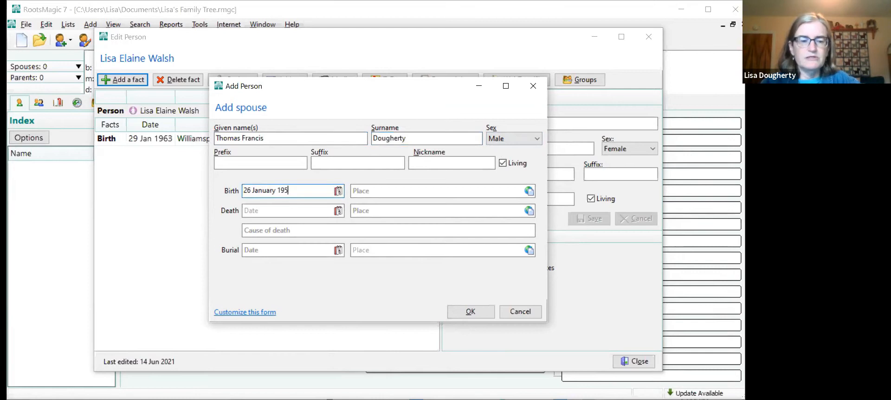
{"action": "type", "text": "2"}
{"action": "key", "text": "Tab"}
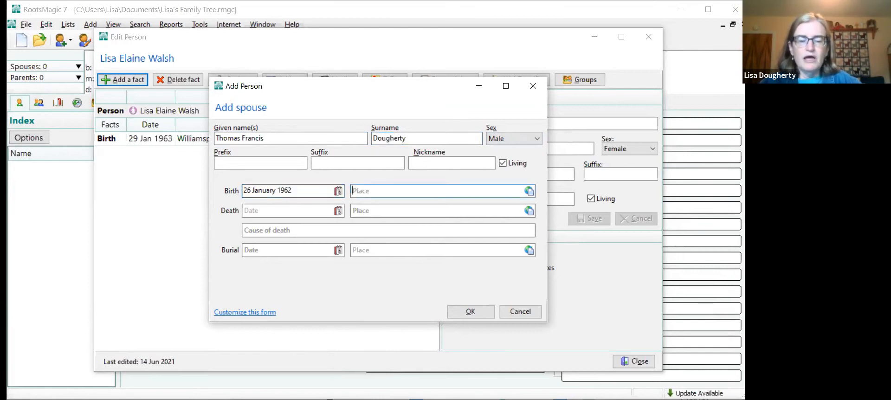
- Set the spouse's birth place to New Bedford, Bristol, Massachusetts and save the new spouse
{"action": "type", "text": "New Bedf"}
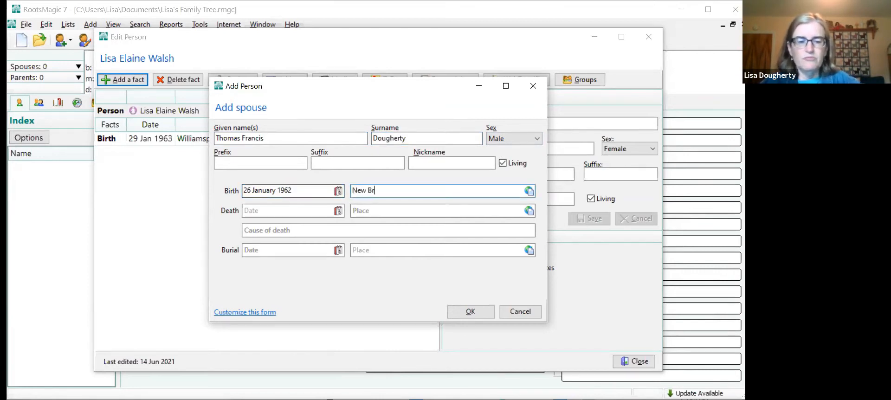
{"action": "type", "text": "ord, "}
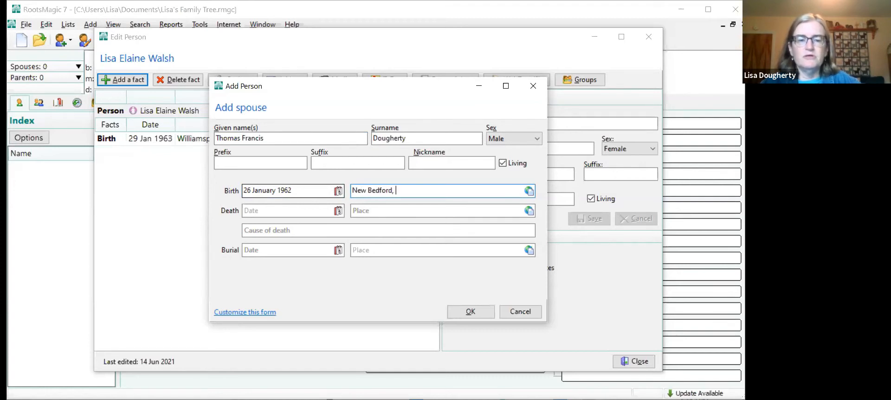
{"action": "type", "text": "Bristol, "}
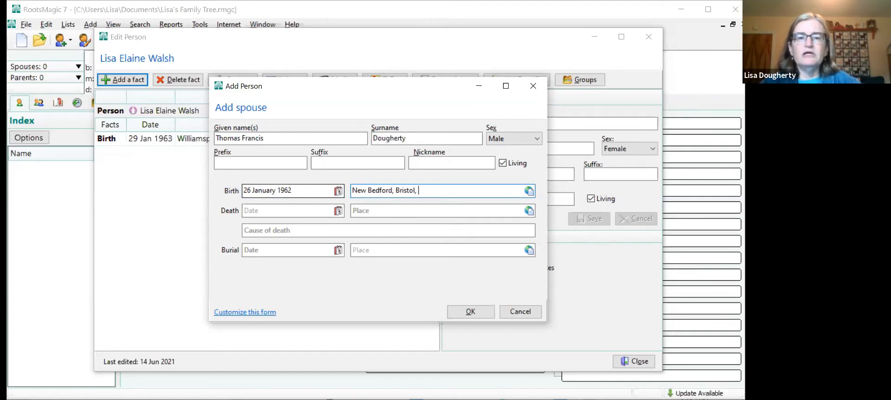
{"action": "type", "text": "Massachu"}
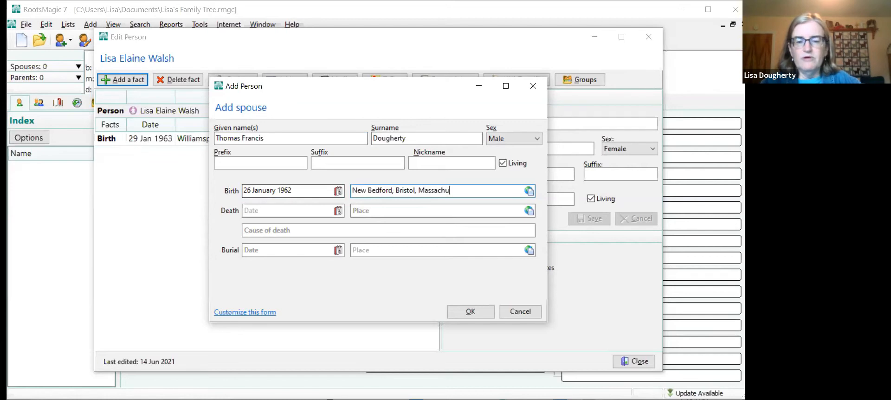
{"action": "type", "text": "setts"}
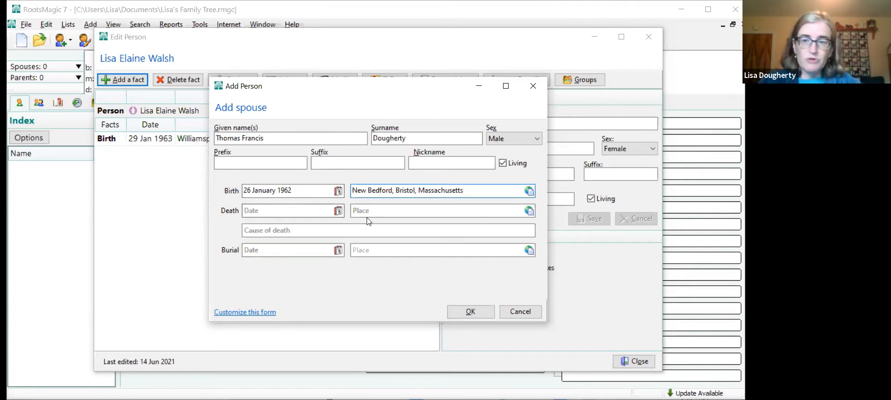
{"action": "left_click", "coordinate": [465, 312]}
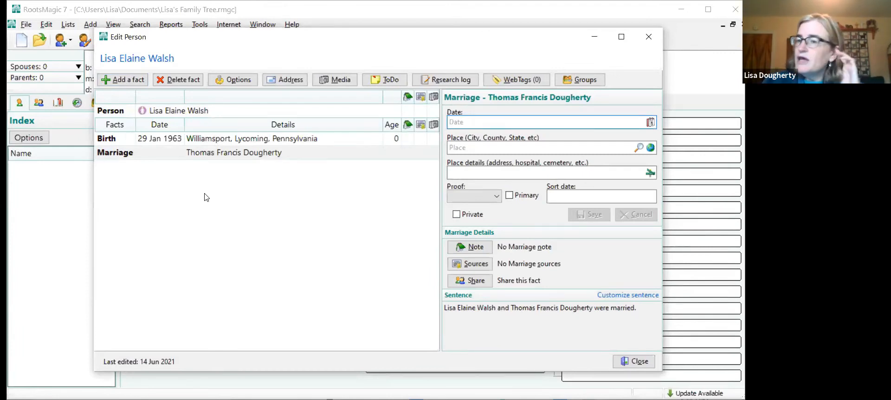
- Set the Marriage fact's date to 29 September 1990 and its place to Glens Falls, Warren, New York
{"action": "left_click", "coordinate": [468, 121]}
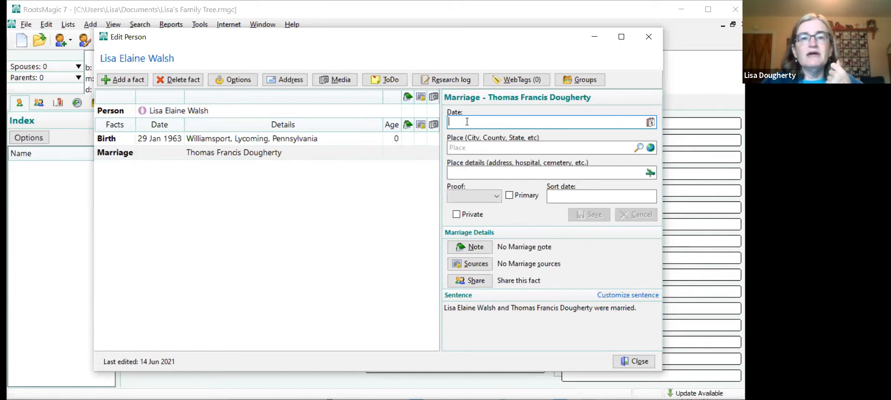
{"action": "type", "text": "29 Sep"}
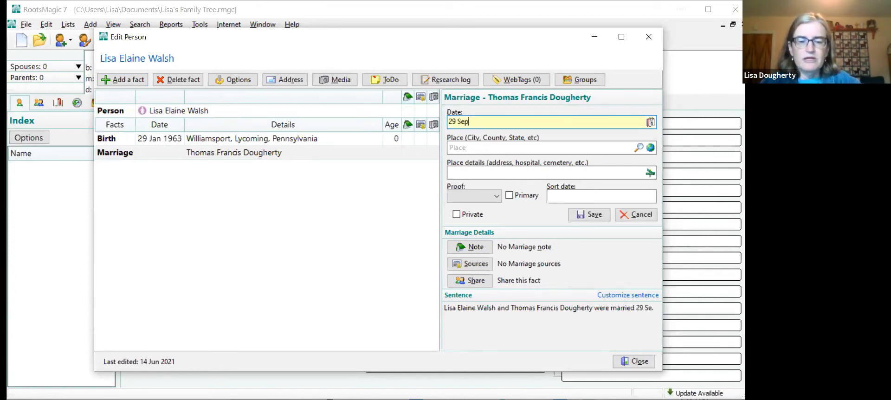
{"action": "type", "text": "tember 1990"}
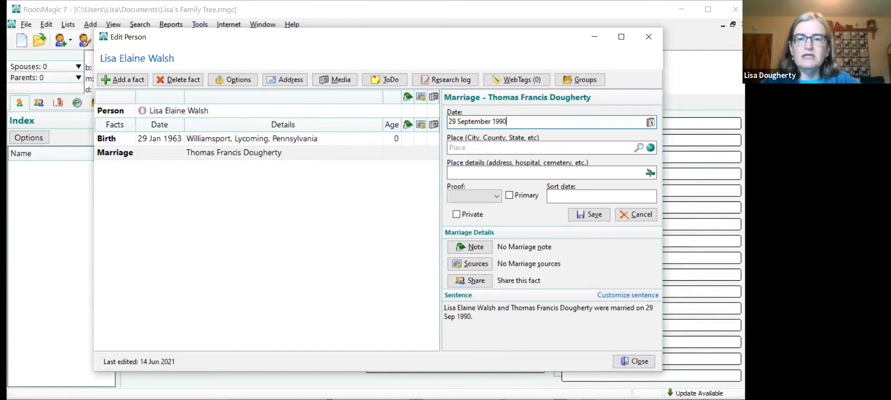
{"action": "left_click", "coordinate": [470, 145]}
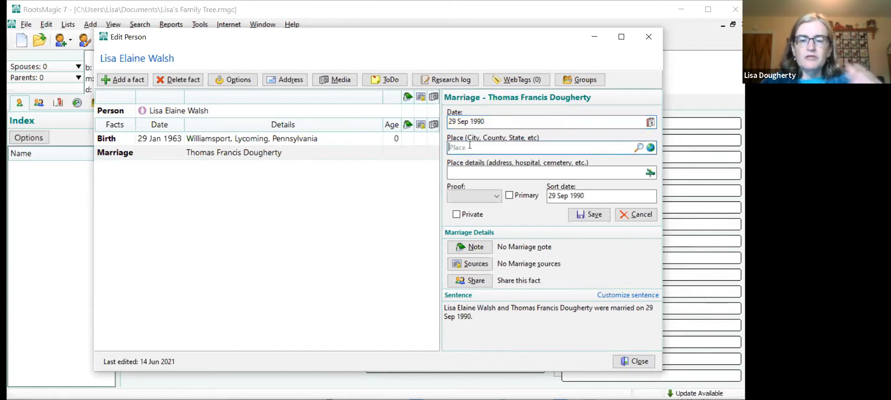
{"action": "type", "text": "Glens Fal"}
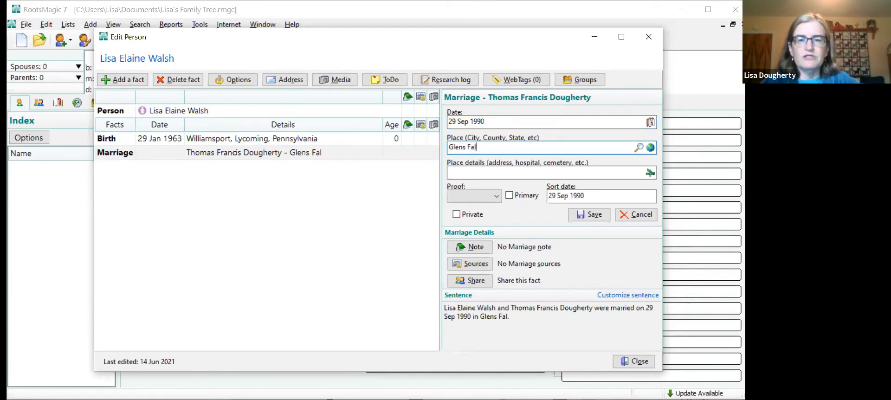
{"action": "type", "text": "ls, Warren"}
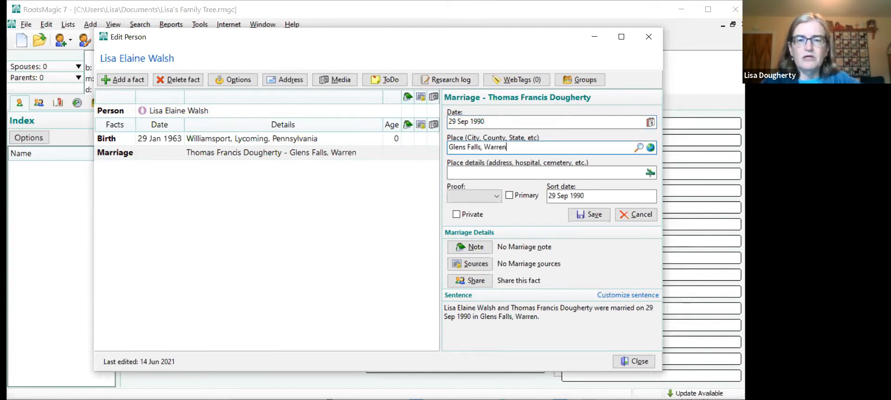
{"action": "type", "text": ", New York"}
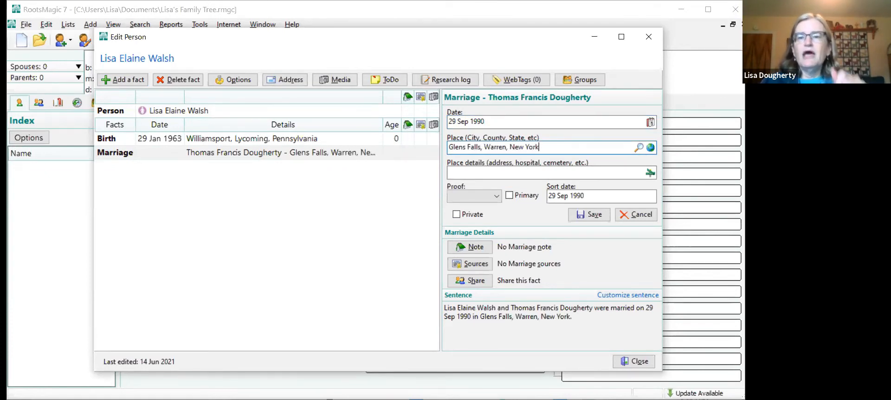
- Enter First Baptist Church as the marriage's place details and save the Marriage fact
{"action": "left_click", "coordinate": [461, 170]}
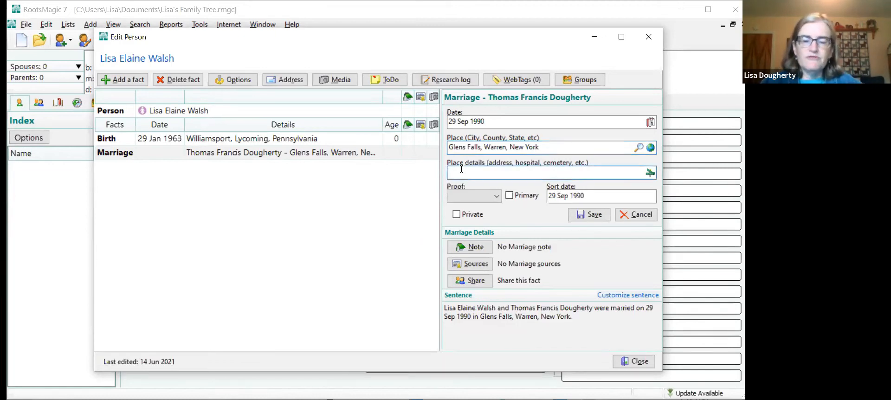
{"action": "type", "text": "First "}
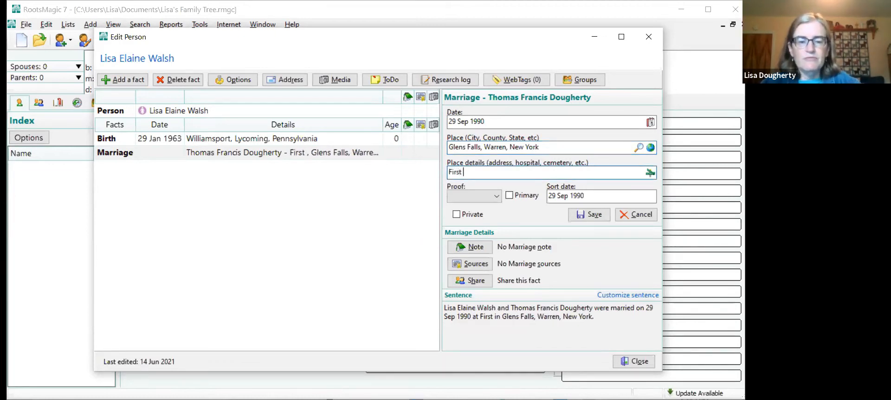
{"action": "type", "text": "Bapti"}
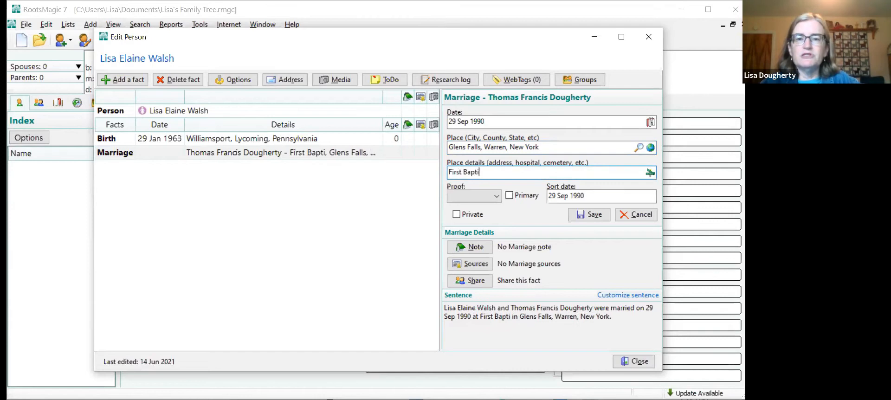
{"action": "type", "text": "st Church"}
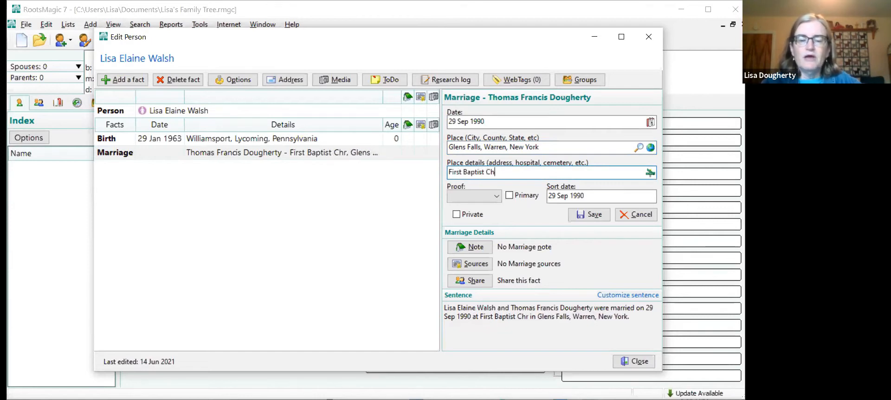
{"action": "left_click", "coordinate": [594, 215]}
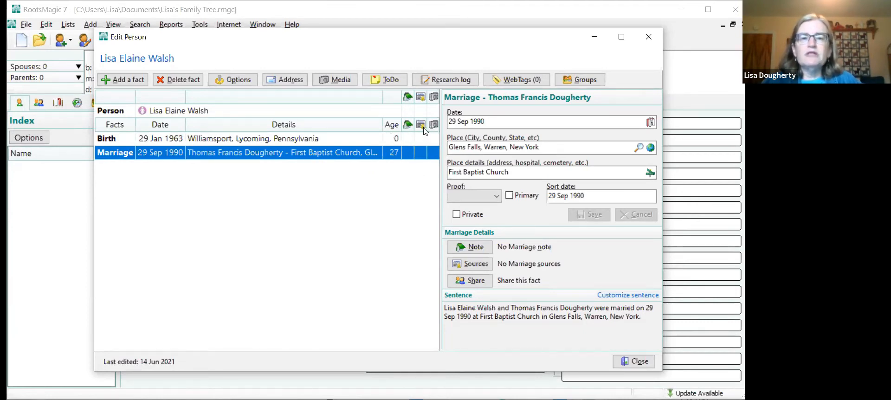
- Add a note to the Marriage fact stating who the best man was, giving his full name, and save it
{"action": "left_click", "coordinate": [409, 126]}
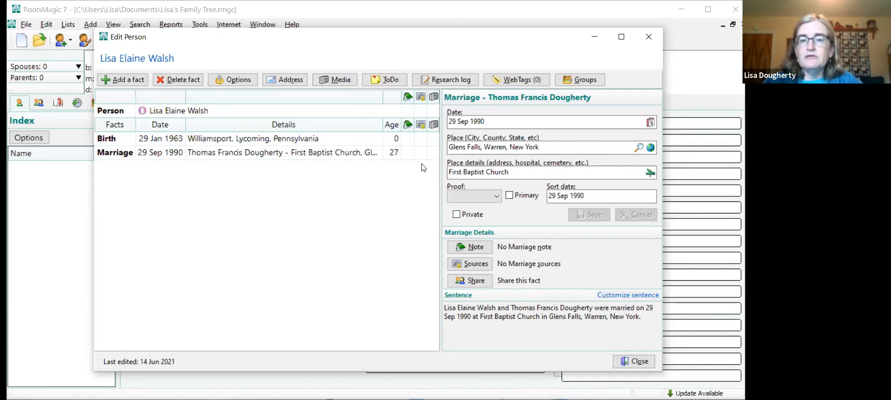
{"action": "left_click", "coordinate": [408, 156]}
{"action": "left_click", "coordinate": [407, 158]}
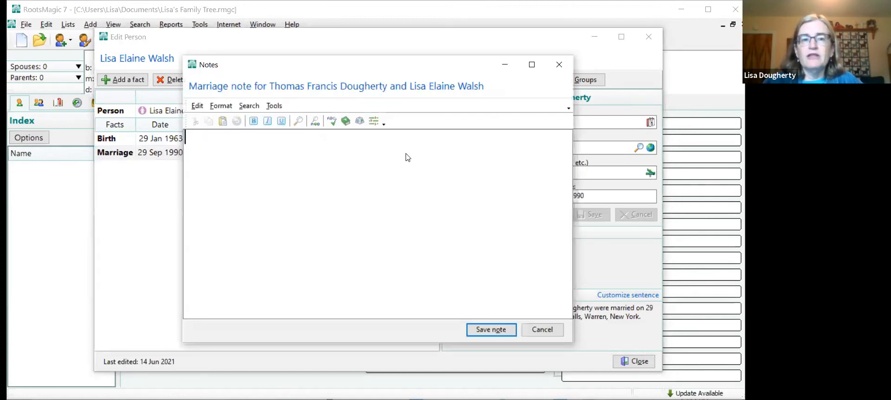
{"action": "type", "text": "Be"}
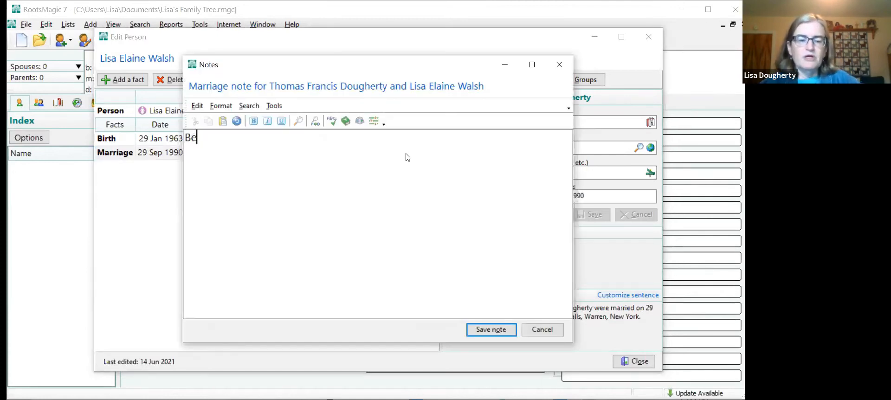
{"action": "type", "text": "st man was "}
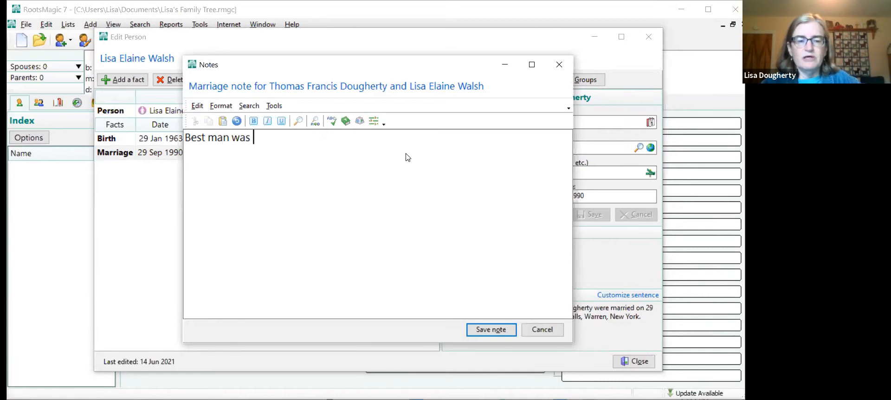
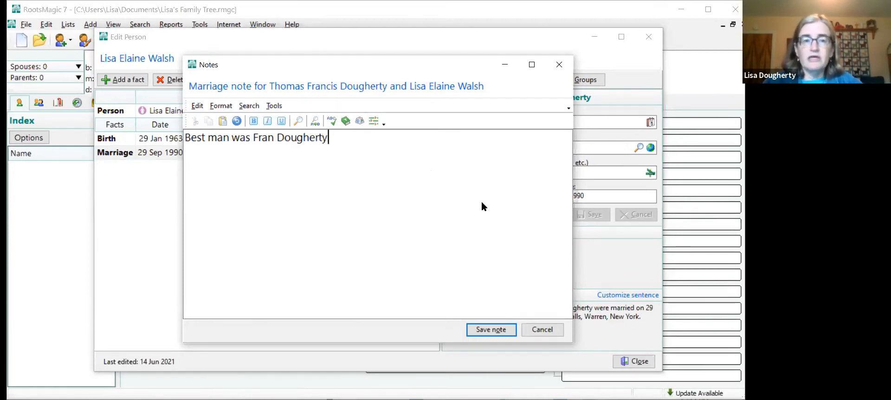
{"action": "left_click", "coordinate": [485, 332]}
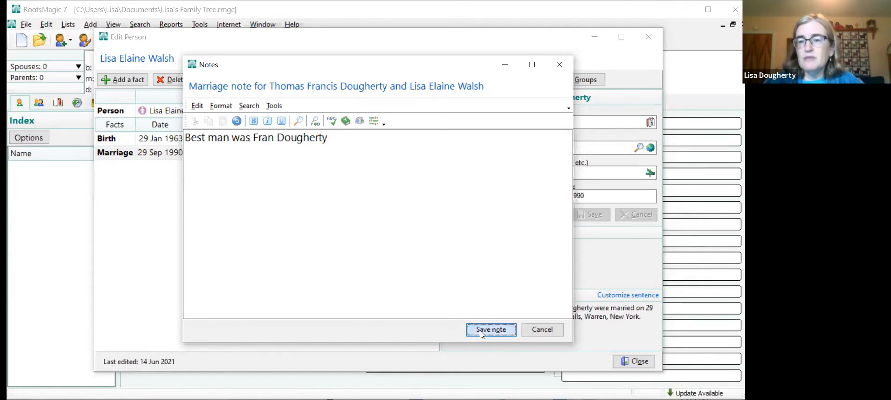
{"action": "key", "text": "Return"}
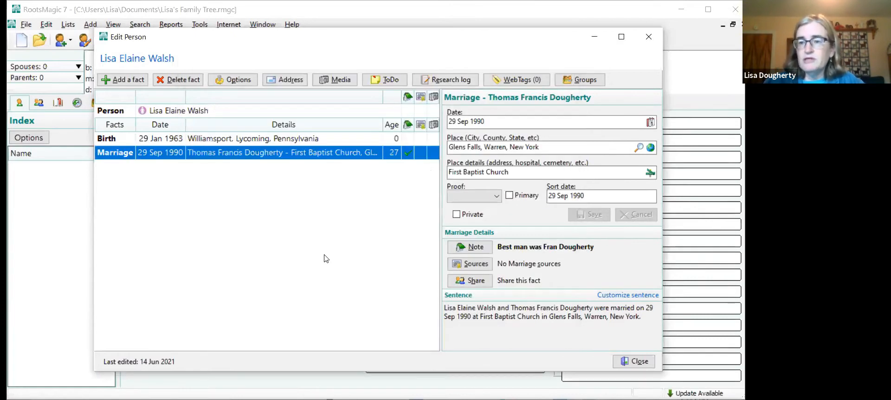
- Start a new source for the Marriage fact using the Personal Knowledge source type
{"action": "left_click", "coordinate": [422, 157]}
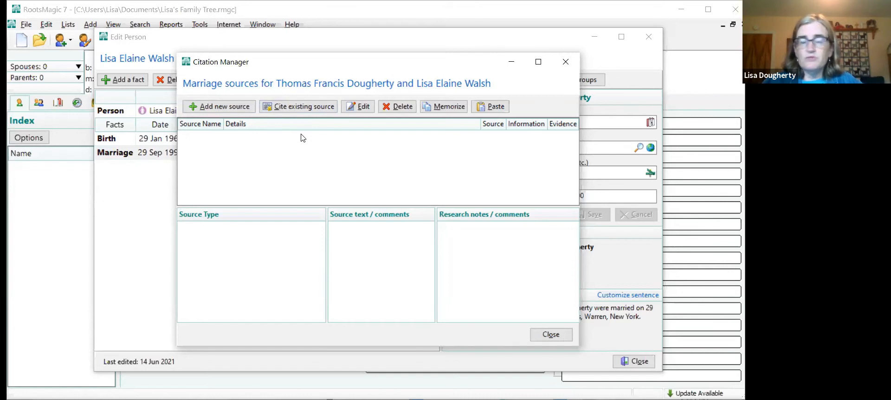
{"action": "left_click", "coordinate": [216, 110]}
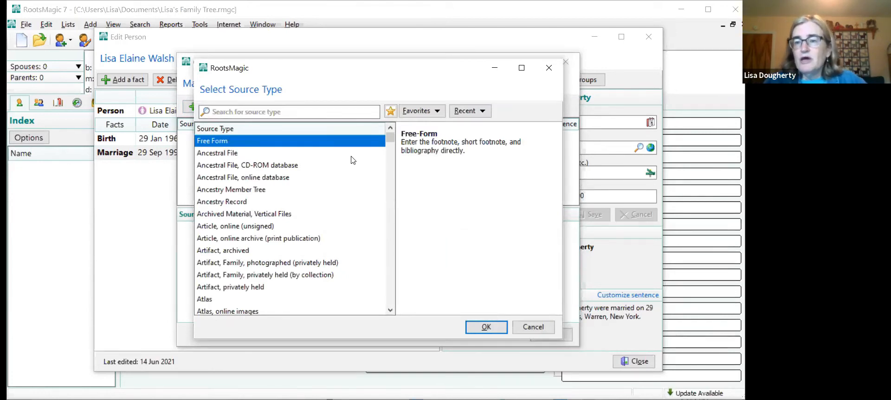
{"action": "left_click", "coordinate": [313, 112]}
{"action": "type", "text": "per"}
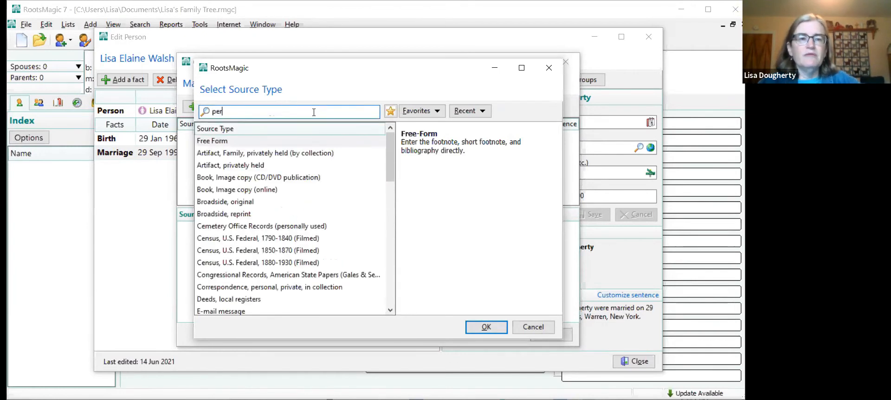
{"action": "type", "text": "sona"}
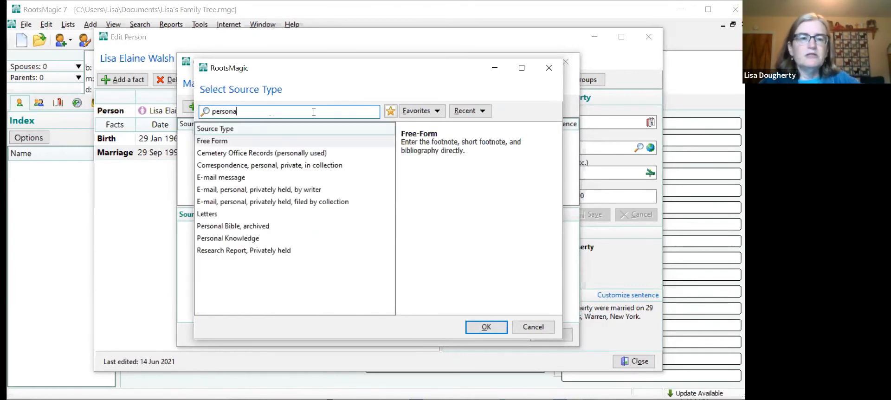
{"action": "left_click", "coordinate": [214, 240]}
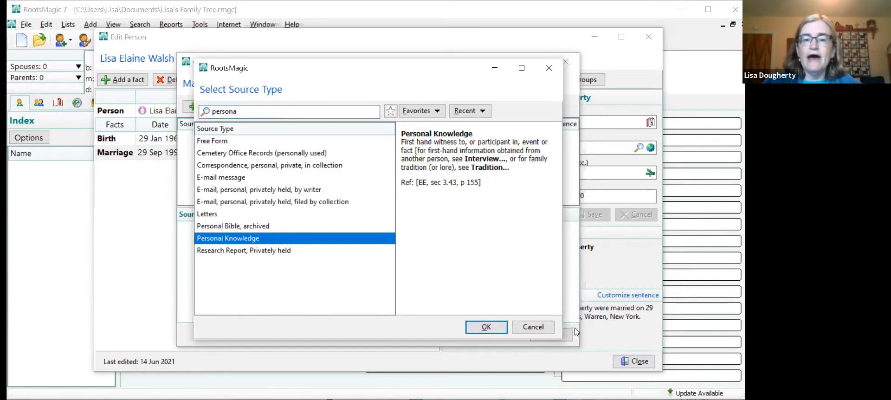
{"action": "left_click", "coordinate": [485, 327]}
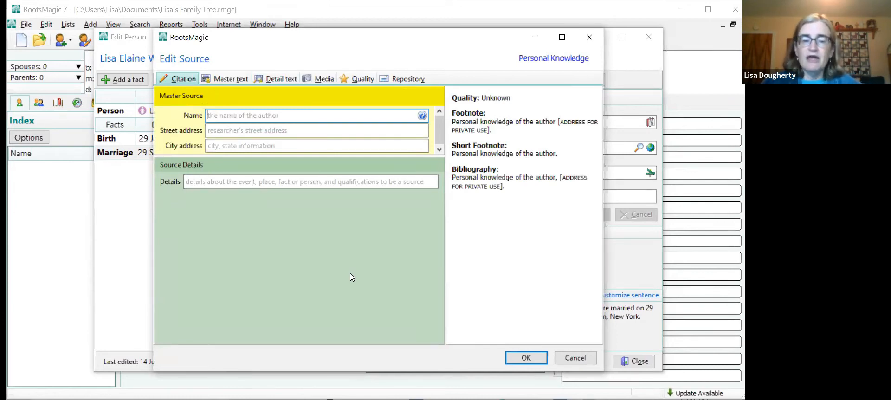
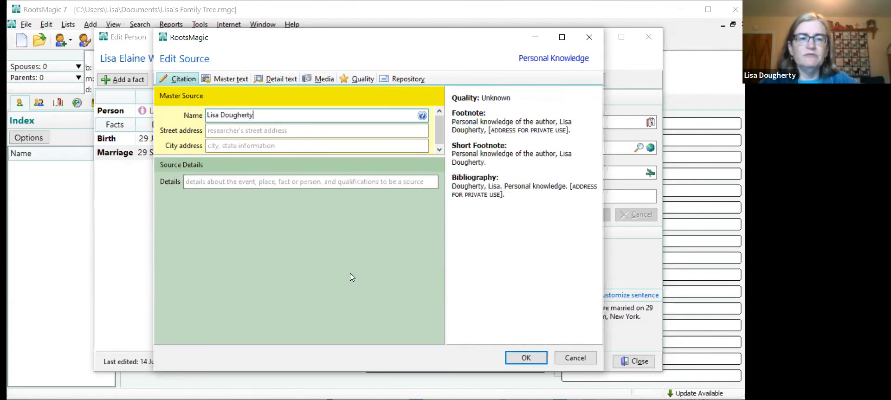
- Fill in the Personal Knowledge source with the author's full name and street address
{"action": "left_click", "coordinate": [235, 131]}
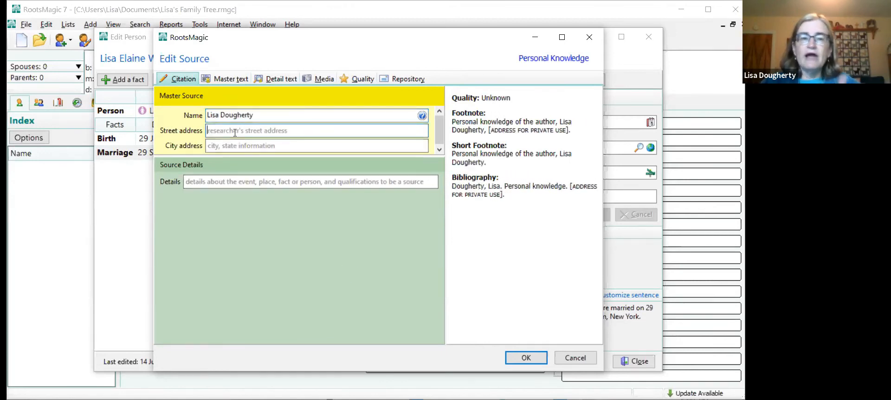
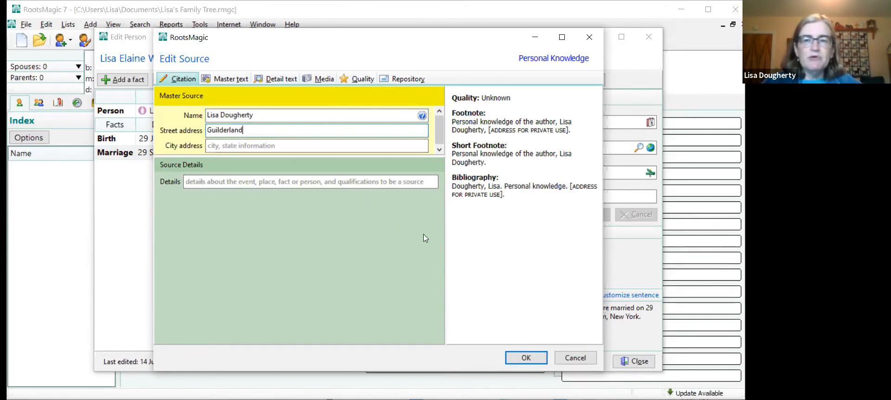
- Save the marriage source under a master source name combining the author's possessive first name with "personal knowledge", and close the marriage citations
{"action": "left_click", "coordinate": [526, 358]}
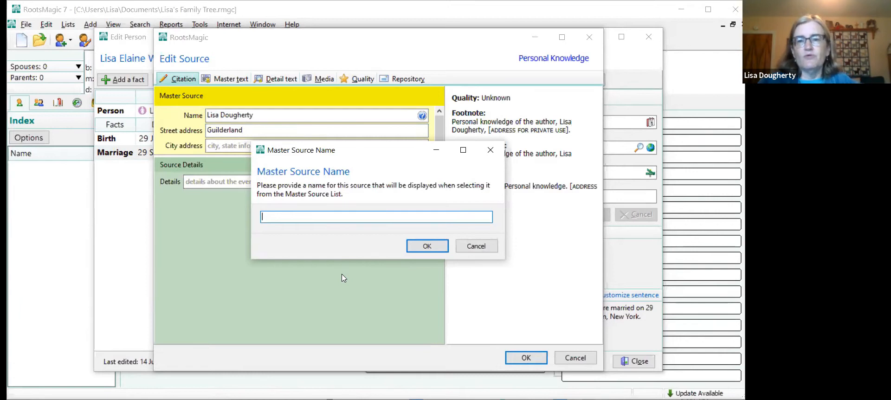
{"action": "type", "text": "L"}
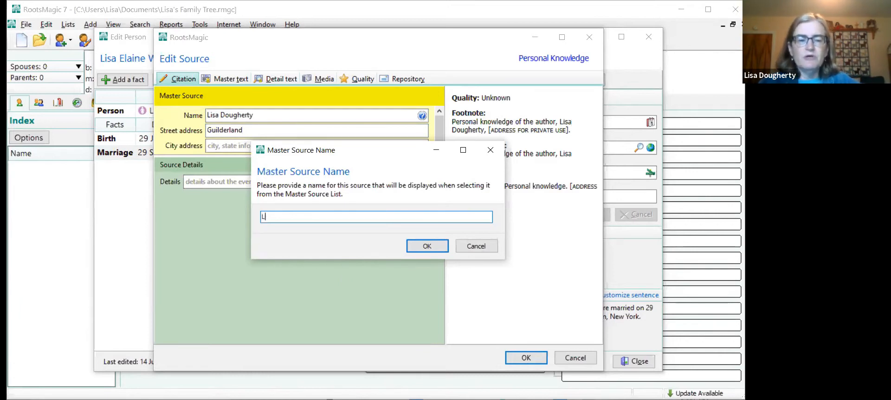
{"action": "type", "text": "isa's p"}
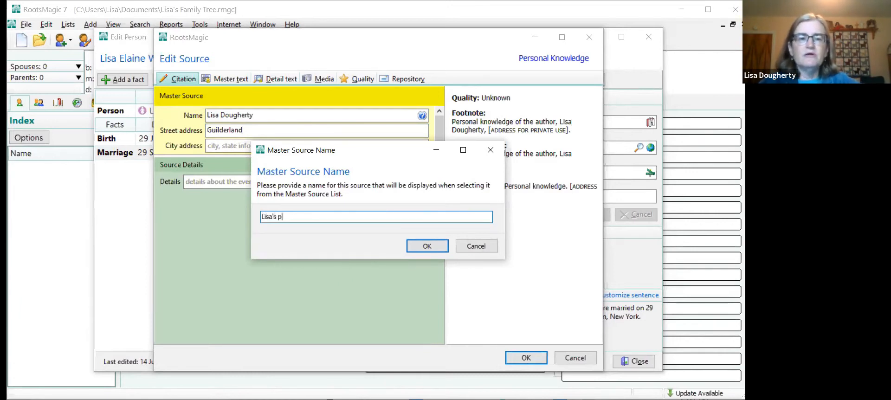
{"action": "type", "text": "ersonal knowlesge"}
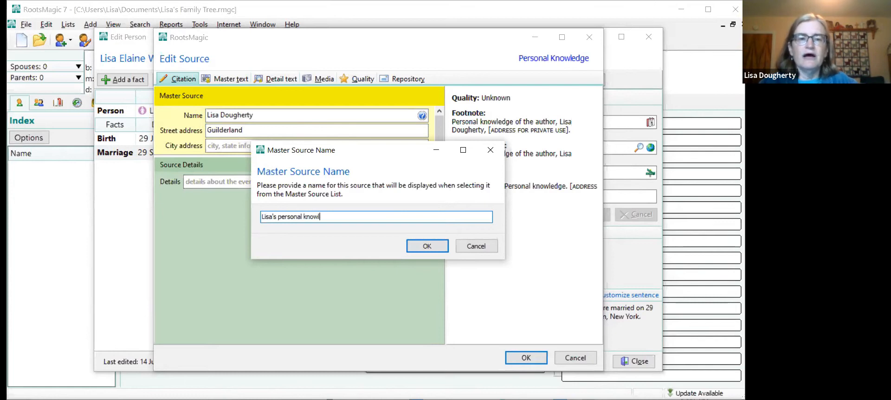
{"action": "key", "text": "BackSpace"}
{"action": "key", "text": "BackSpace"}
{"action": "key", "text": "BackSpace"}
{"action": "type", "text": "dge"}
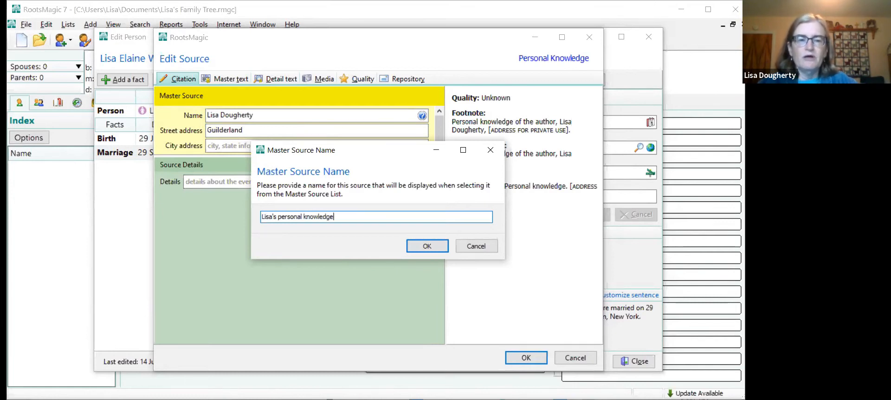
{"action": "left_click", "coordinate": [415, 246]}
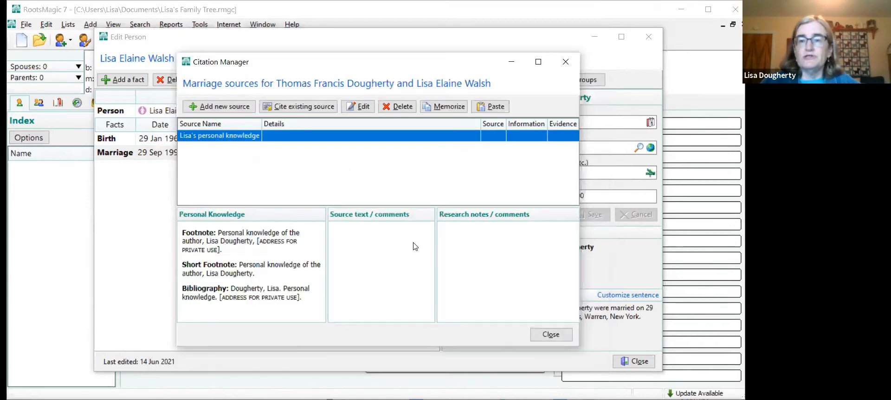
{"action": "left_click", "coordinate": [549, 336]}
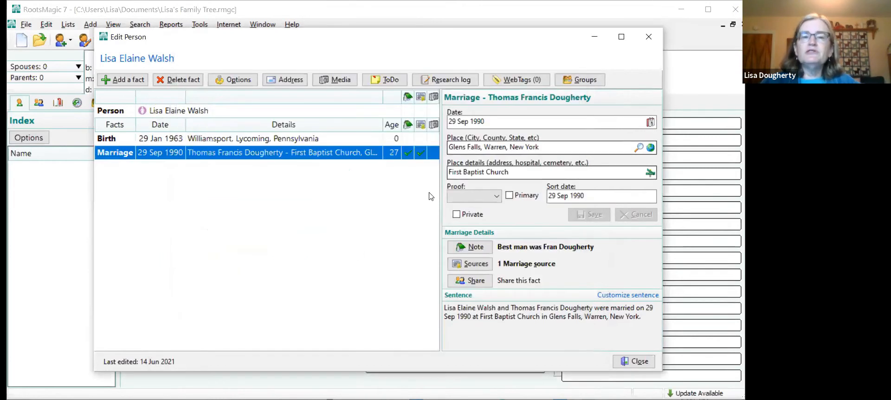
- Cite the existing personal knowledge source for the first person's Birth fact, and close that person's record
{"action": "left_click", "coordinate": [312, 110]}
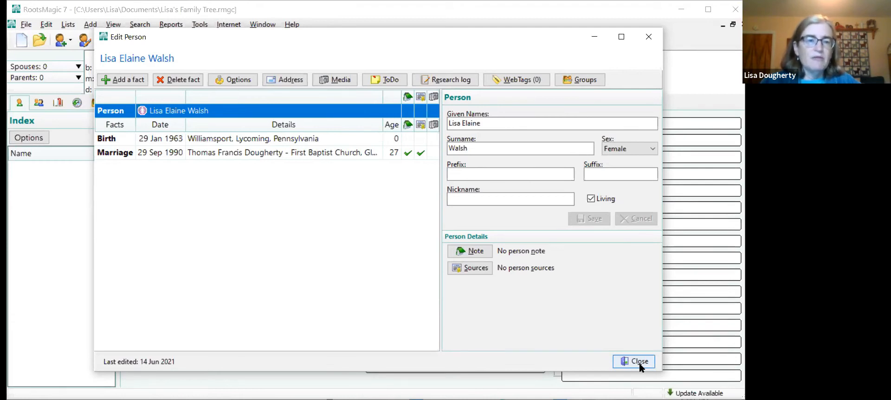
{"action": "left_click", "coordinate": [420, 141]}
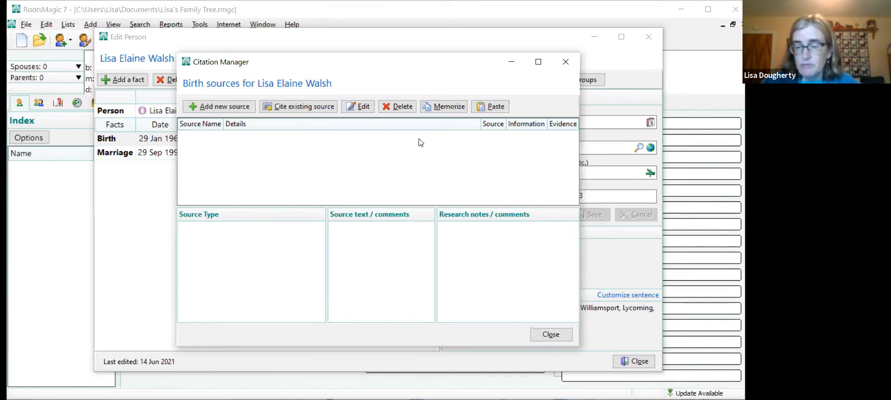
{"action": "left_click", "coordinate": [285, 107]}
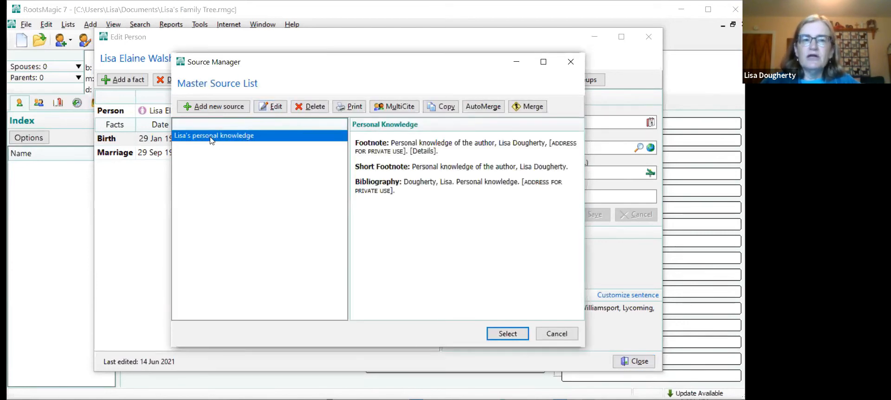
{"action": "left_click", "coordinate": [509, 334]}
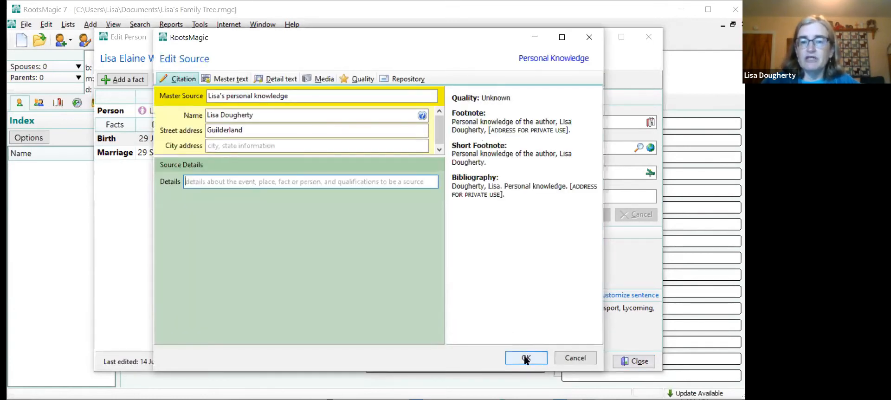
{"action": "left_click", "coordinate": [526, 359]}
{"action": "left_click", "coordinate": [547, 340]}
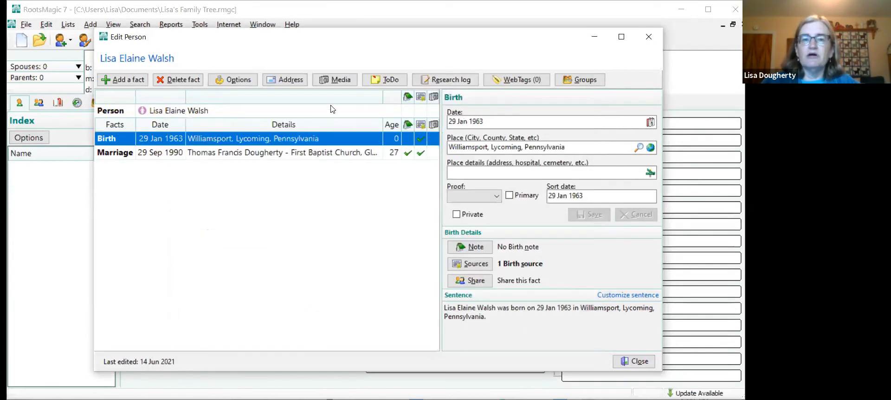
{"action": "left_click", "coordinate": [329, 110]}
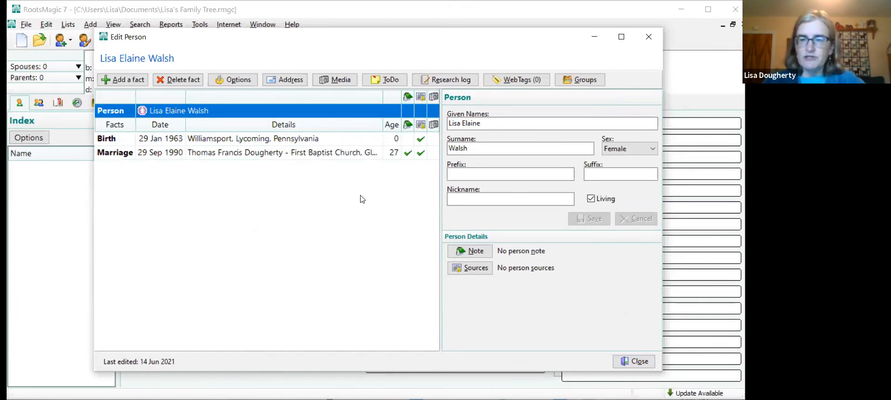
{"action": "left_click", "coordinate": [639, 365]}
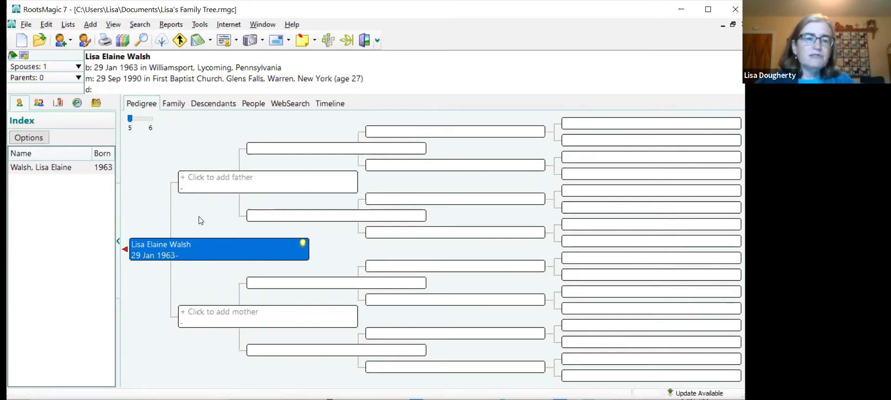
- Add a new person as the first person's father and enter his given names, keeping the suggested surname
{"action": "left_click", "coordinate": [228, 181]}
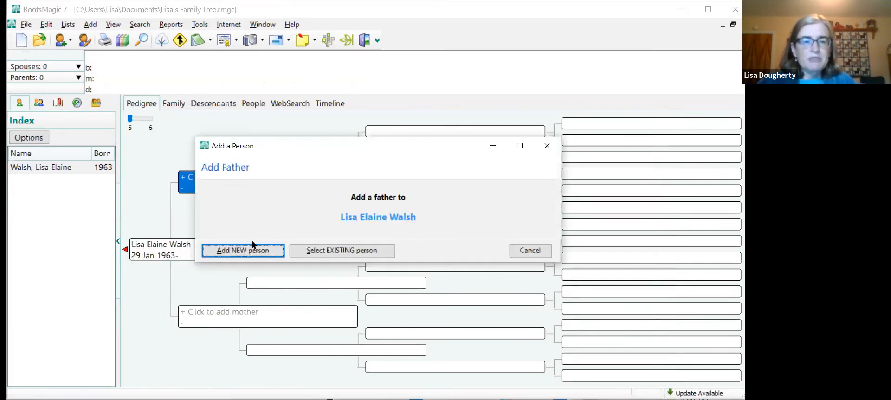
{"action": "left_click", "coordinate": [242, 251]}
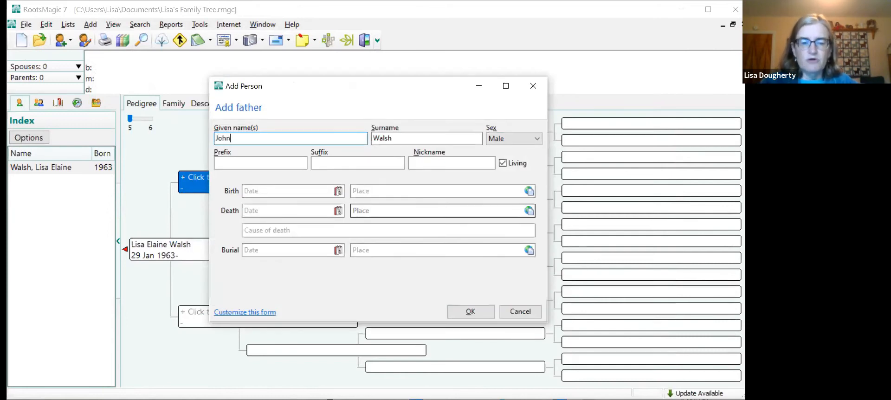
- Enter the father's date of birth and set his birthplace to Albany, NY
{"action": "left_click", "coordinate": [296, 193]}
{"action": "type", "text": "21 "}
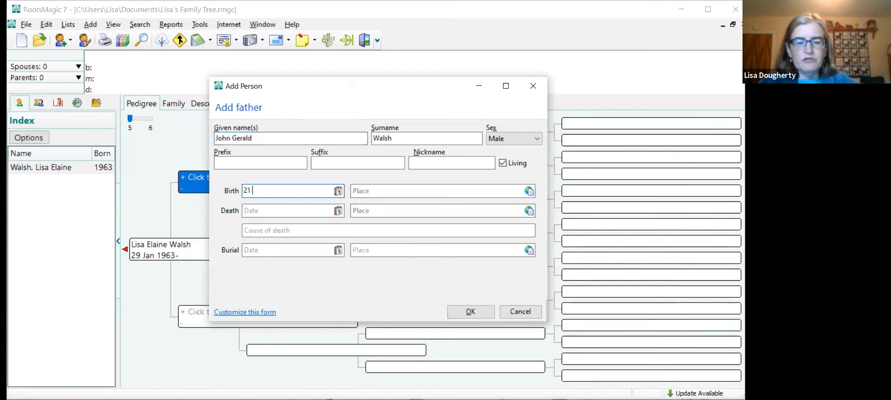
{"action": "type", "text": "March 1938"}
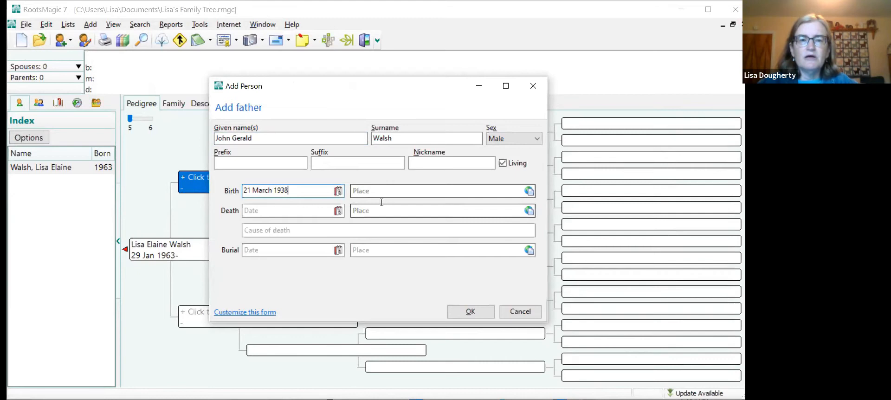
{"action": "left_click", "coordinate": [370, 188]}
{"action": "type", "text": "Alban"}
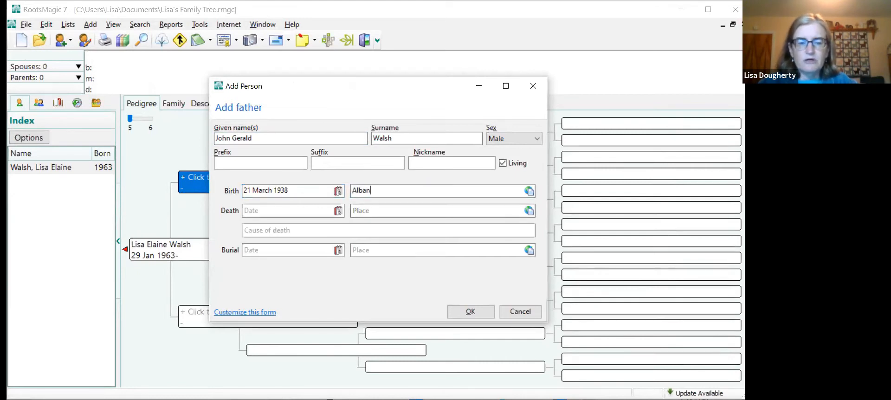
{"action": "type", "text": "y, NY"}
- Set the father's death to 18 May 1990 in Fort Edward, Washington, New York, and save the new person
{"action": "left_click", "coordinate": [316, 209]}
{"action": "type", "text": "18"}
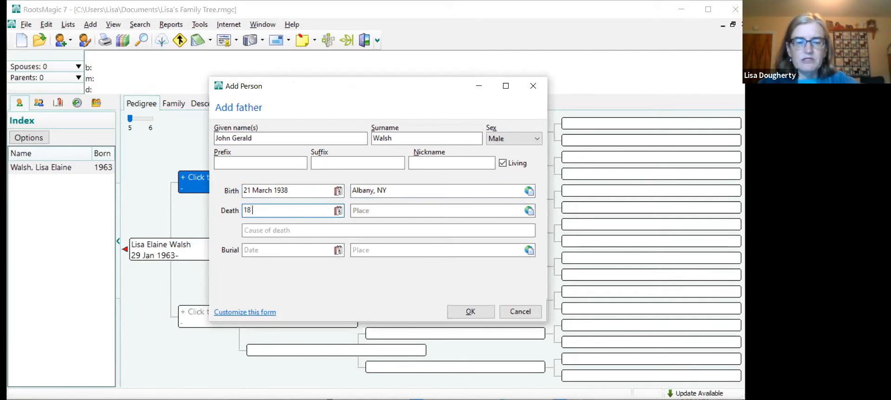
{"action": "type", "text": " May 1990"}
{"action": "key", "text": "Tab"}
{"action": "type", "text": "Fort Edward,"}
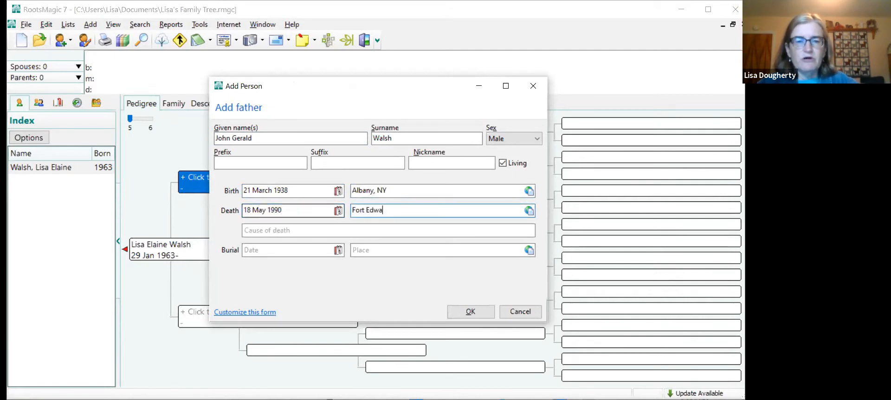
{"action": "type", "text": "ashi"}
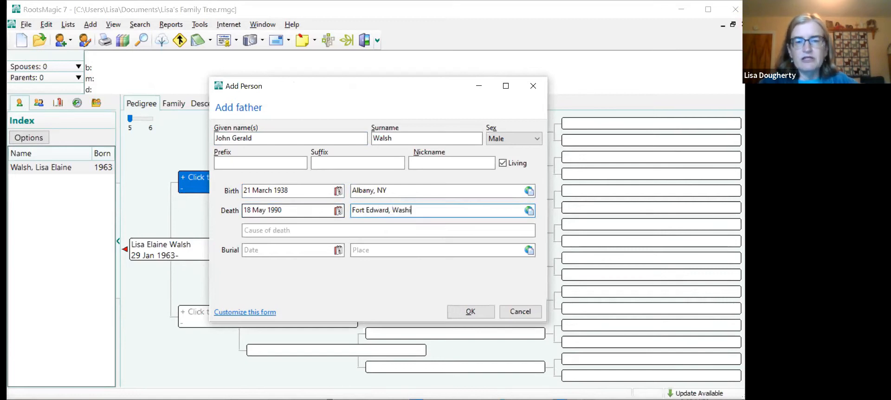
{"action": "type", "text": "ngton, Ne"}
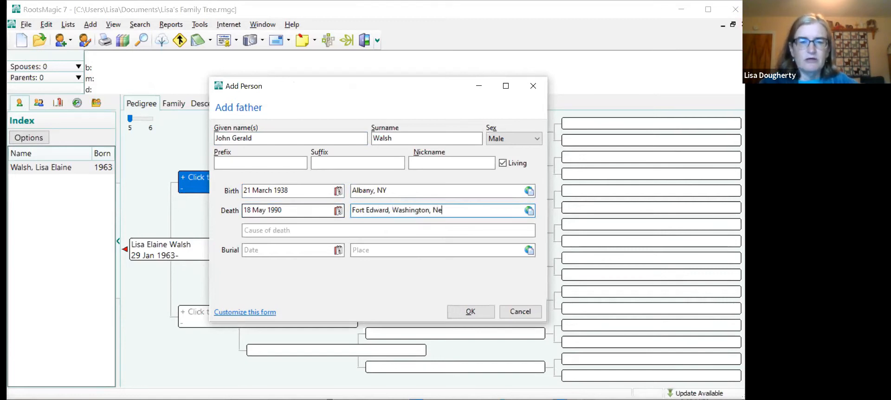
{"action": "type", "text": "w York"}
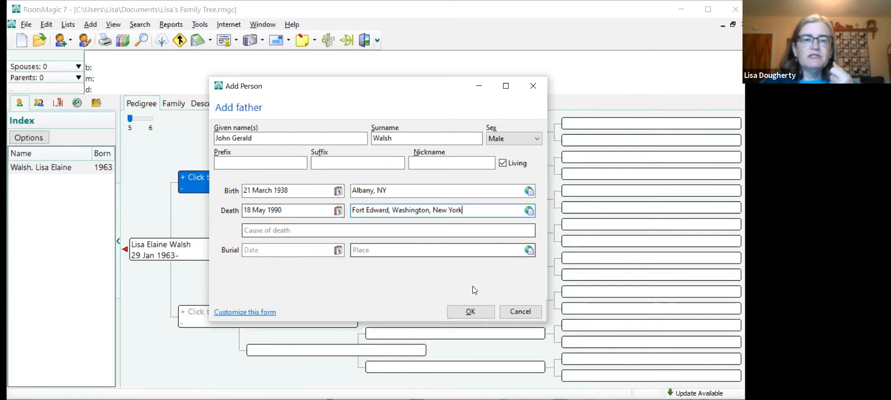
{"action": "left_click", "coordinate": [466, 314]}
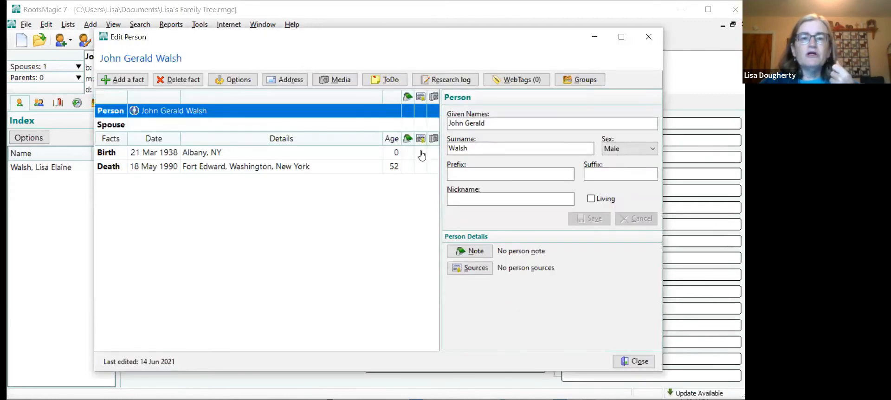
- Cite the existing personal knowledge source for the father's Birth fact and close the birth citations
{"action": "left_click", "coordinate": [421, 154]}
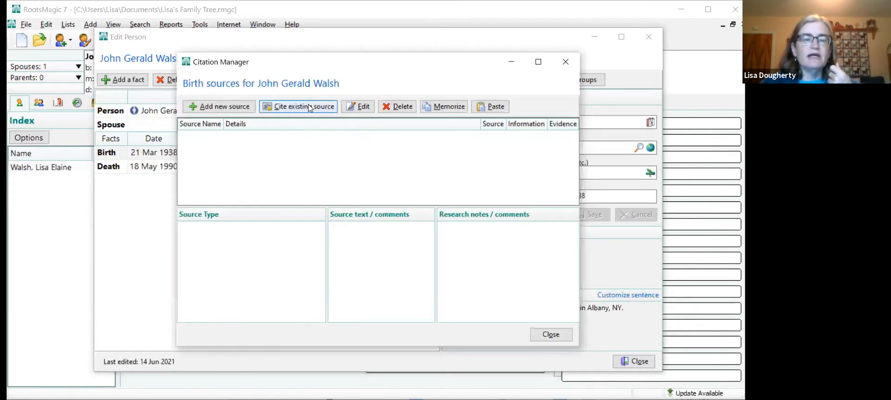
{"action": "left_click", "coordinate": [310, 107]}
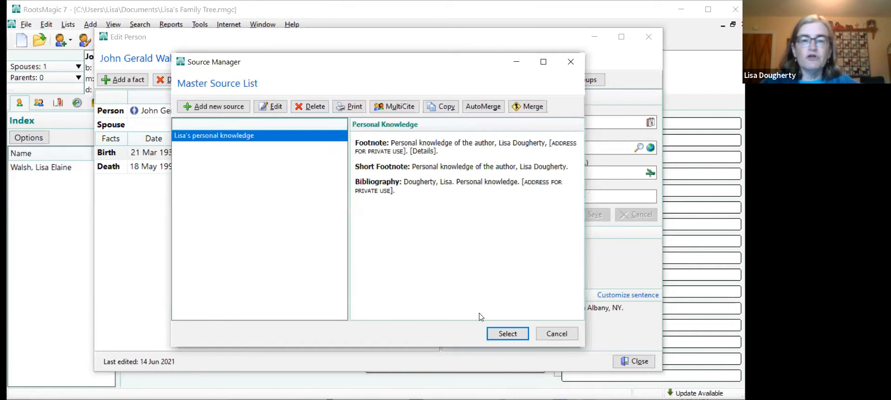
{"action": "left_click", "coordinate": [513, 336]}
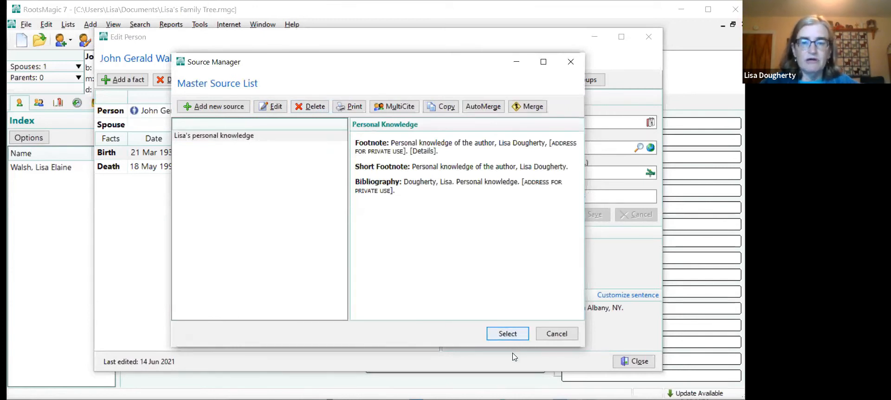
{"action": "left_click", "coordinate": [518, 358]}
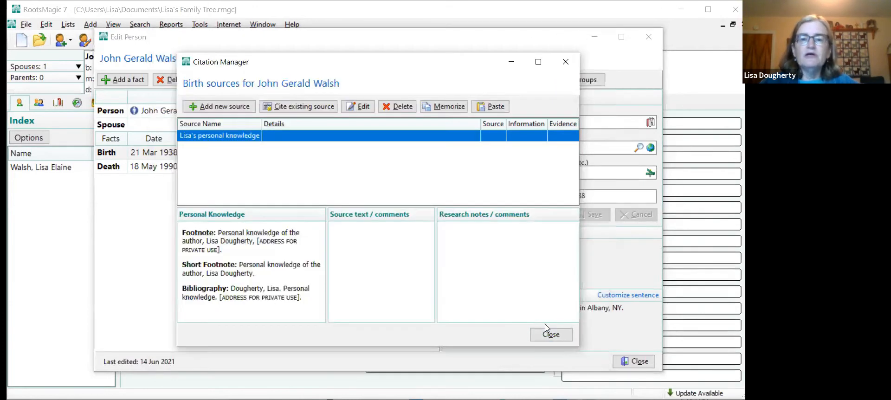
{"action": "left_click", "coordinate": [549, 338]}
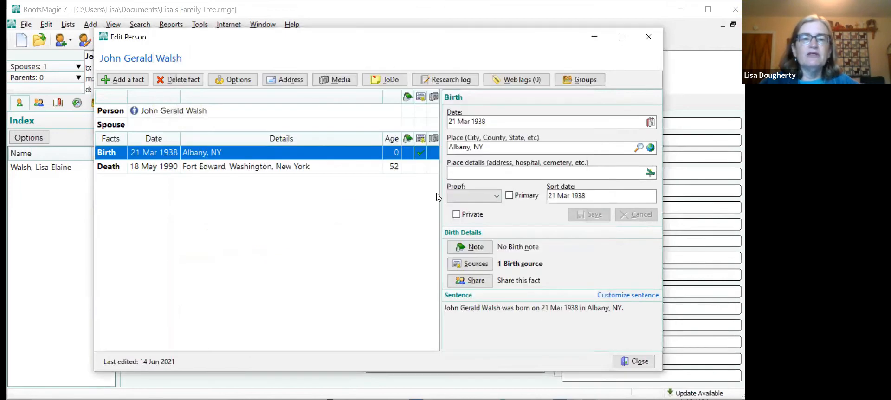
- Cite the existing personal knowledge source for the father's Death fact and close his record
{"action": "left_click", "coordinate": [421, 172]}
{"action": "left_click", "coordinate": [422, 172]}
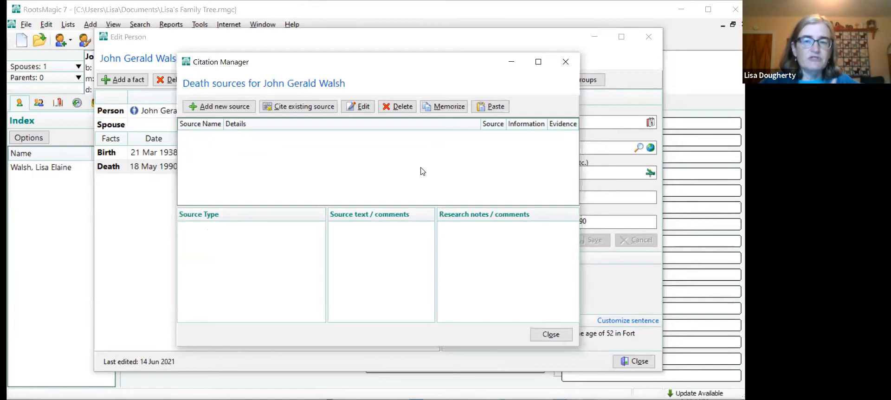
{"action": "left_click", "coordinate": [290, 108]}
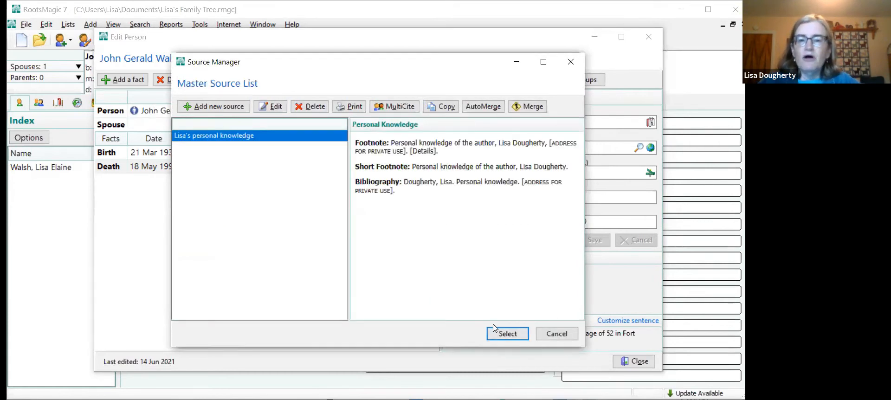
{"action": "left_click", "coordinate": [495, 330]}
{"action": "left_click", "coordinate": [528, 361]}
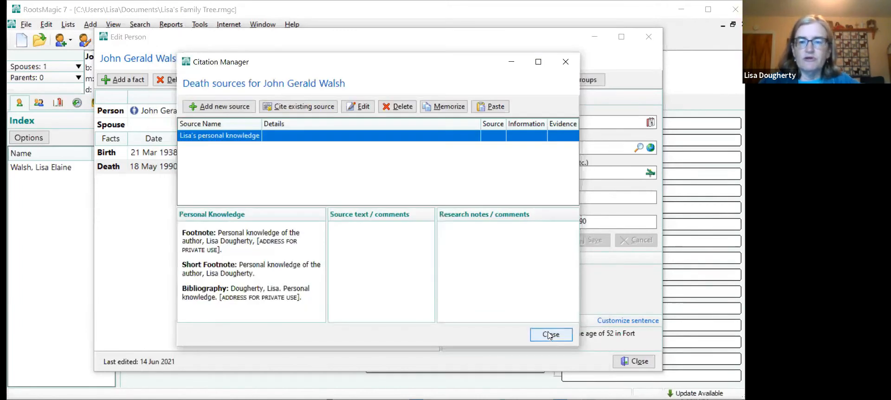
{"action": "left_click", "coordinate": [551, 335]}
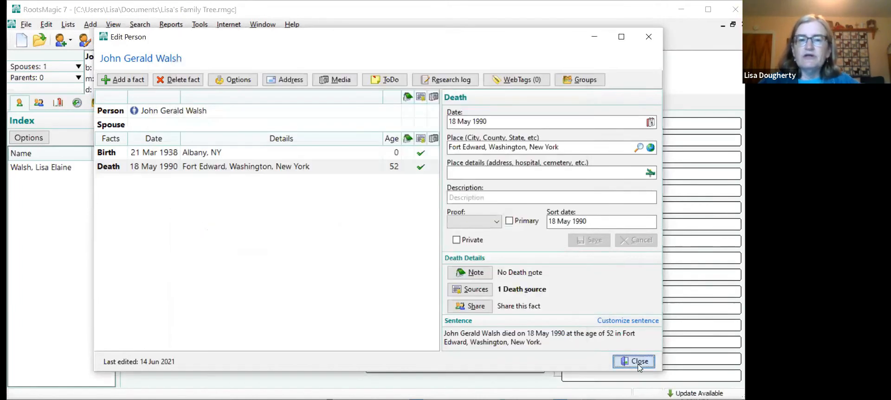
{"action": "left_click", "coordinate": [639, 362]}
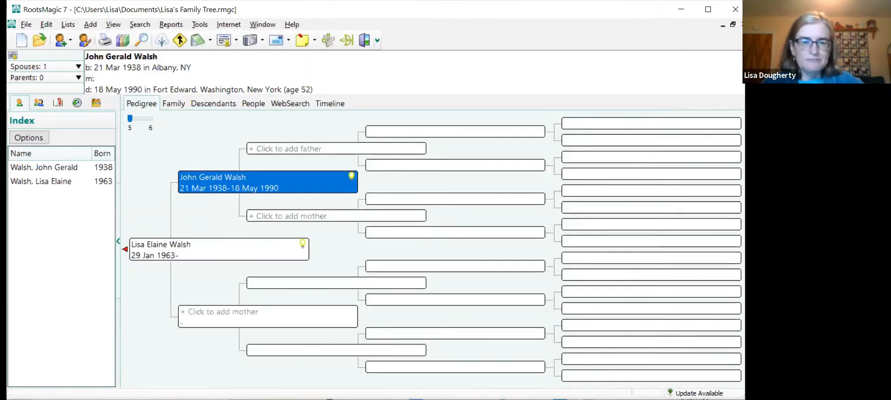
- Add a new person as the first person's mother and enter her given names and maiden surname
{"action": "left_click", "coordinate": [229, 316]}
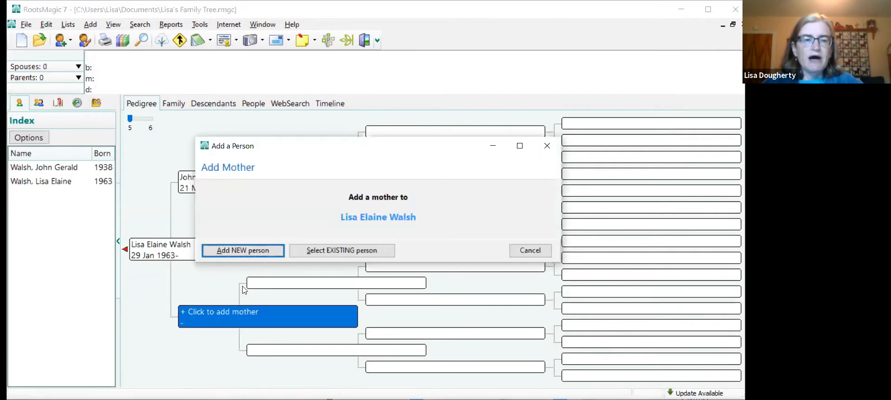
{"action": "left_click", "coordinate": [243, 251]}
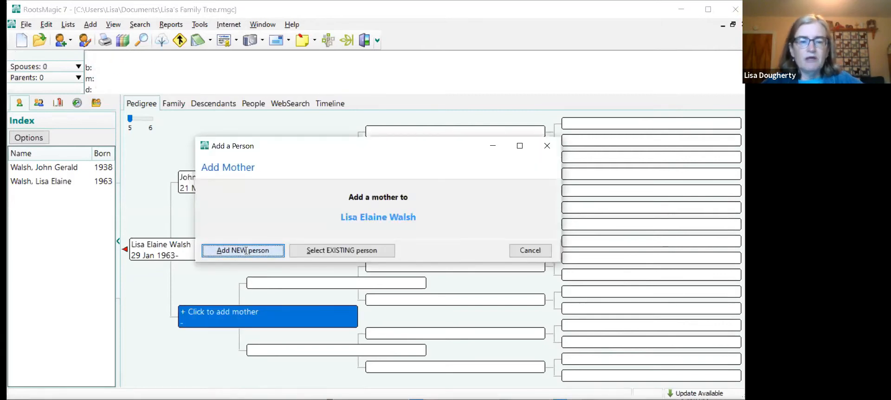
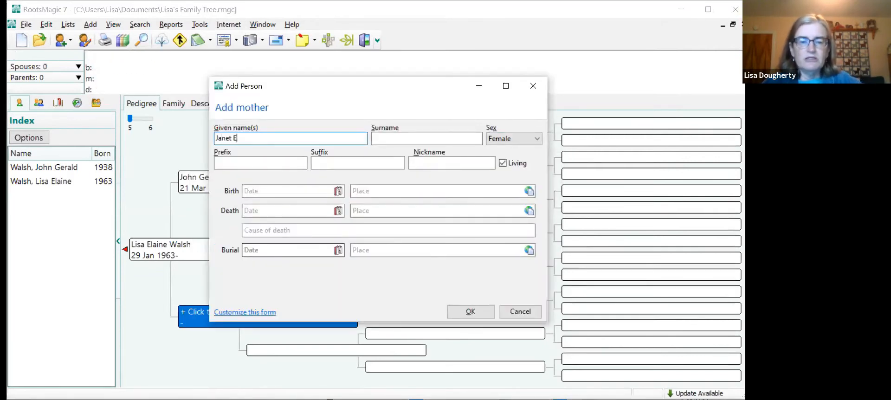
{"action": "left_click", "coordinate": [388, 138]}
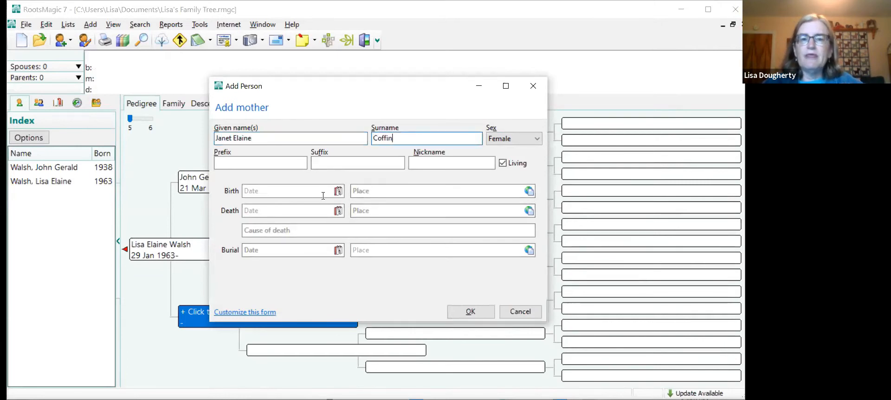
- Enter the mother's date of birth, set her birthplace to Ticonderoga, Essex, New York, and save the new person
{"action": "left_click", "coordinate": [276, 191]}
{"action": "type", "text": "27 "}
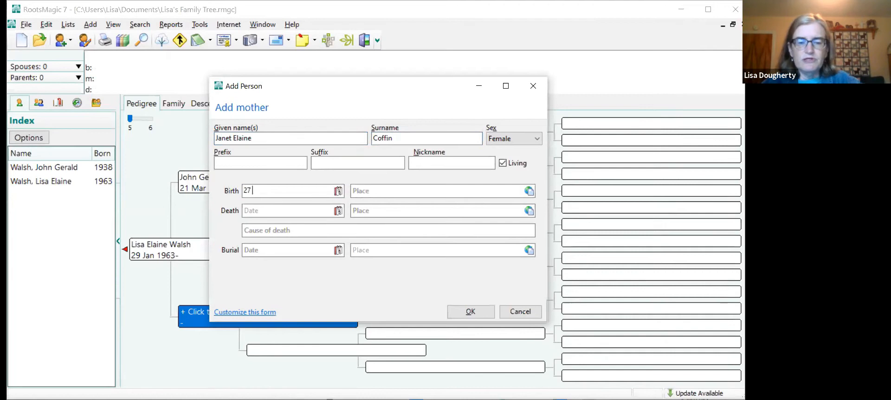
{"action": "type", "text": "June 1937"}
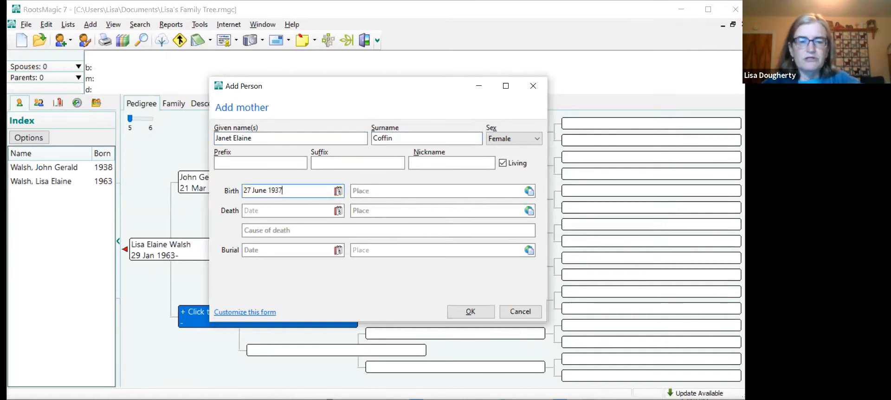
{"action": "key", "text": "Tab"}
{"action": "type", "text": "Tic"}
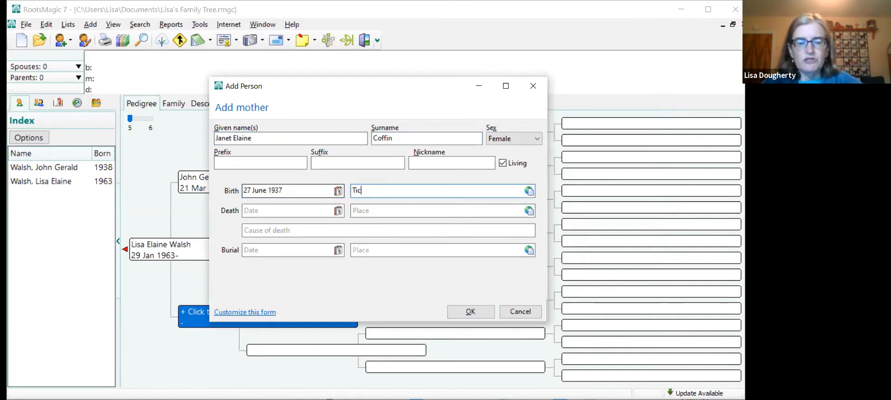
{"action": "type", "text": "ondero"}
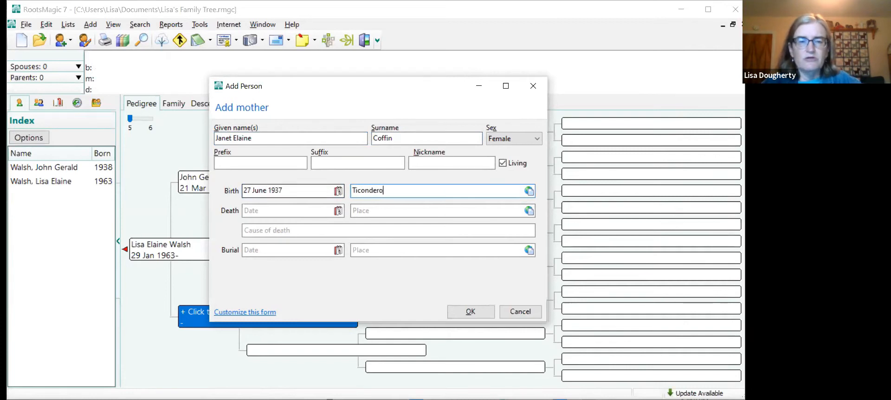
{"action": "type", "text": "ga, Essex, New York"}
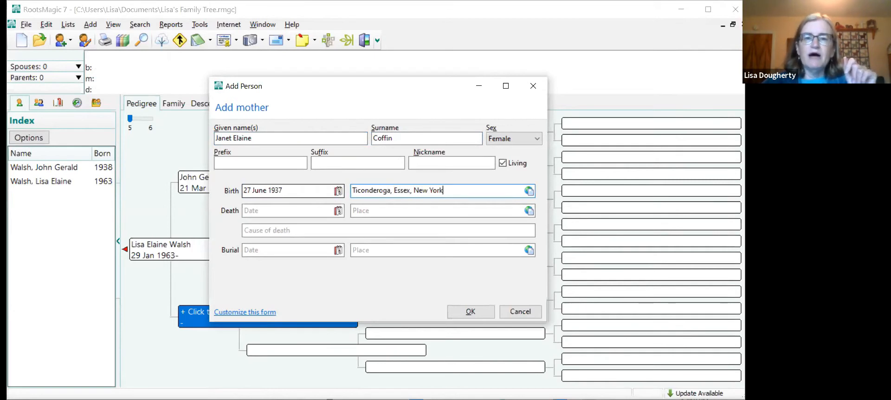
{"action": "left_click", "coordinate": [470, 311]}
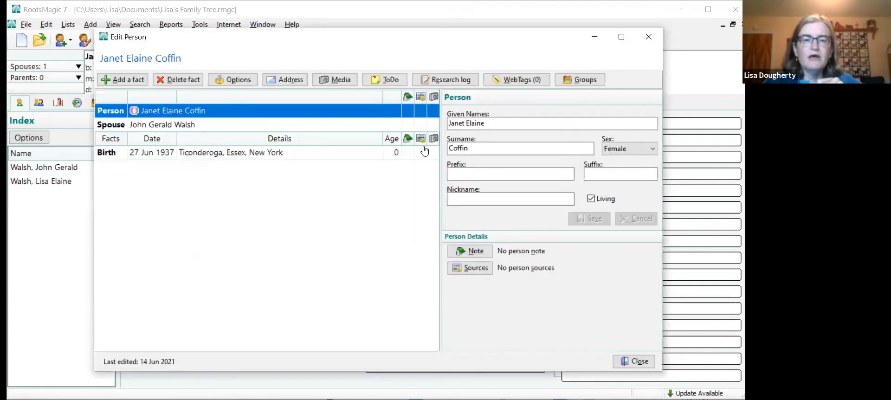
- Cite the existing personal knowledge source for the mother's Birth fact and close her record
{"action": "left_click", "coordinate": [421, 154]}
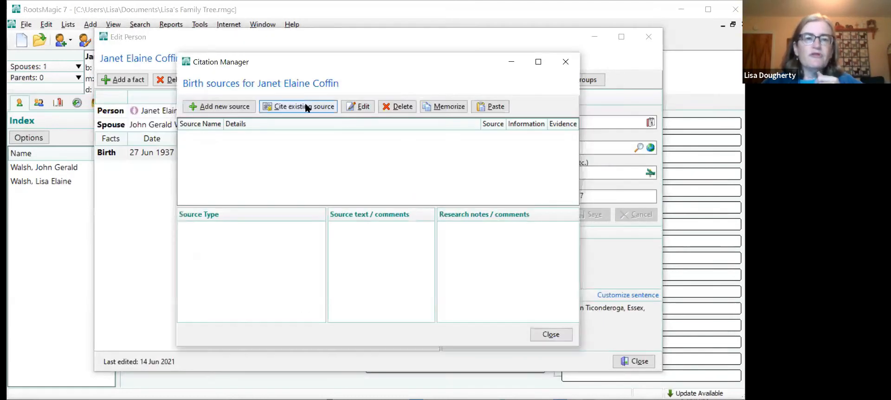
{"action": "left_click", "coordinate": [308, 107]}
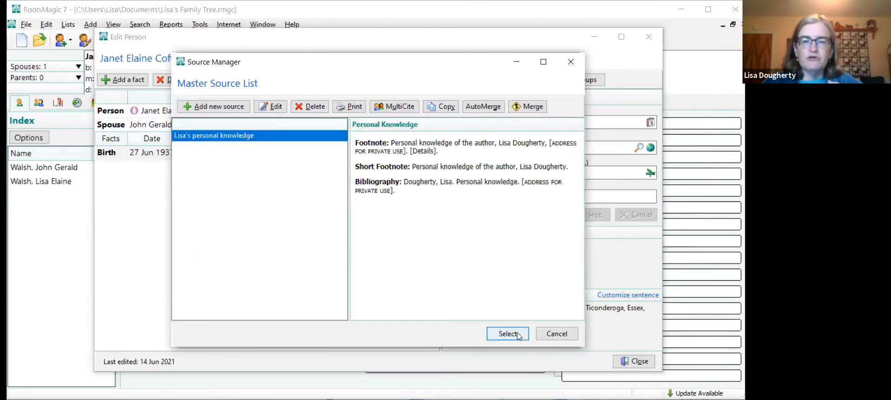
{"action": "left_click", "coordinate": [519, 335]}
{"action": "left_click", "coordinate": [521, 359]}
{"action": "left_click", "coordinate": [547, 335]}
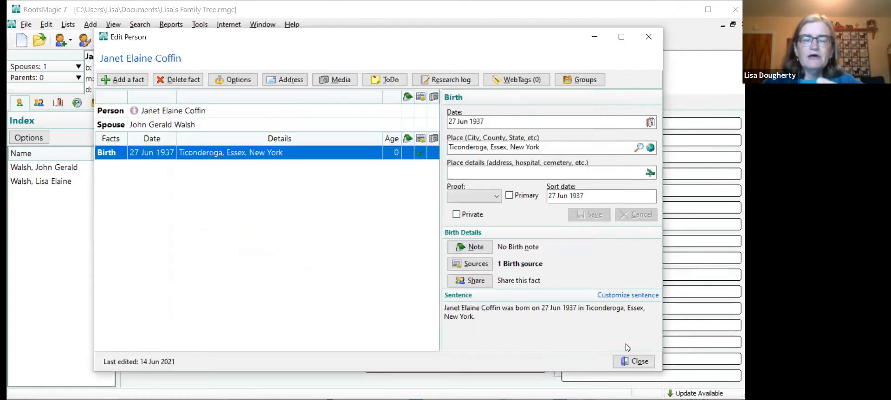
{"action": "left_click", "coordinate": [634, 361]}
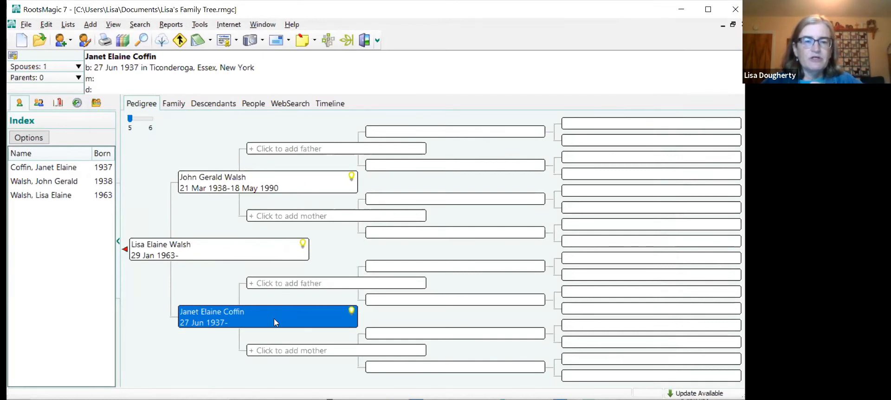
- Review the father's facts in his record and look at his WebHints from the pedigree
{"action": "left_click", "coordinate": [265, 177]}
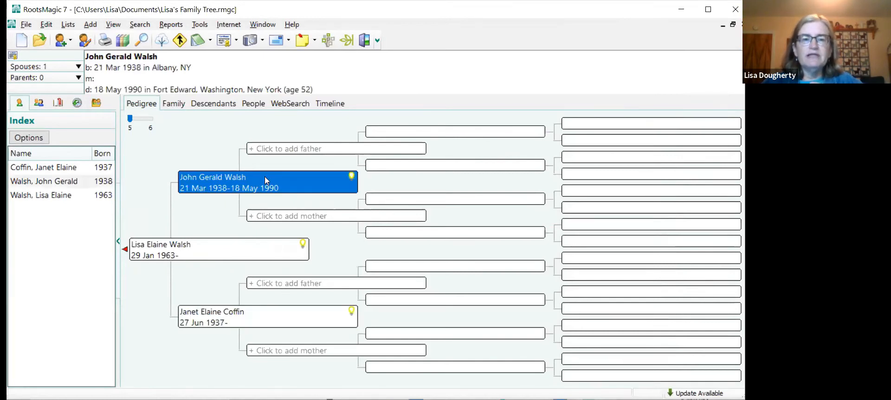
{"action": "double_click", "coordinate": [265, 177]}
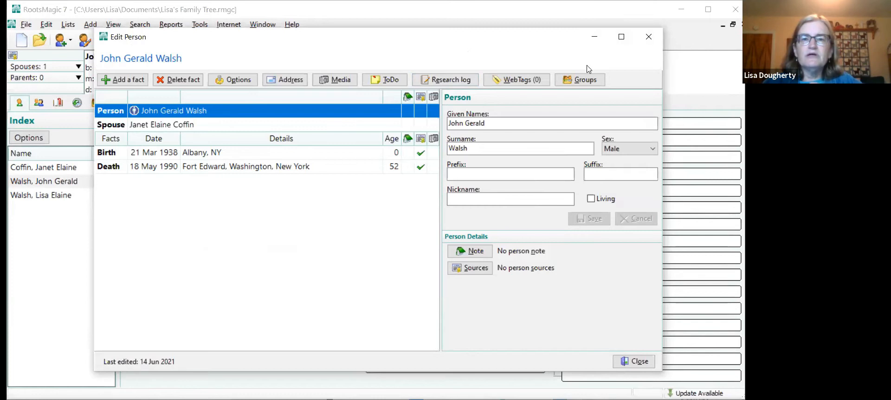
{"action": "left_click", "coordinate": [643, 366]}
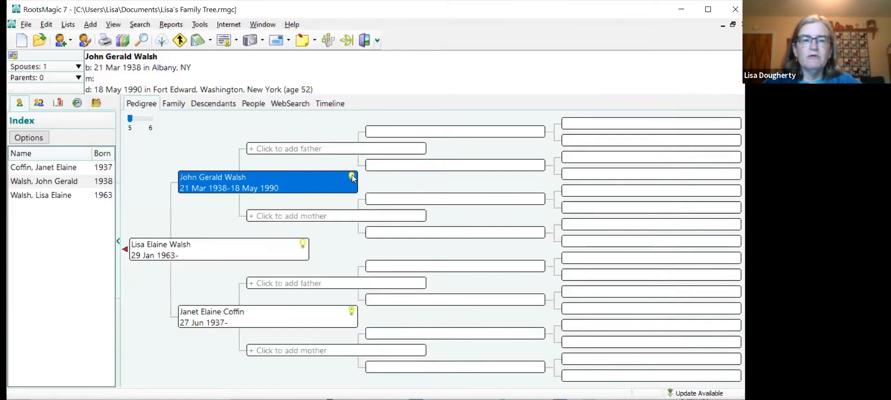
{"action": "left_click", "coordinate": [352, 177]}
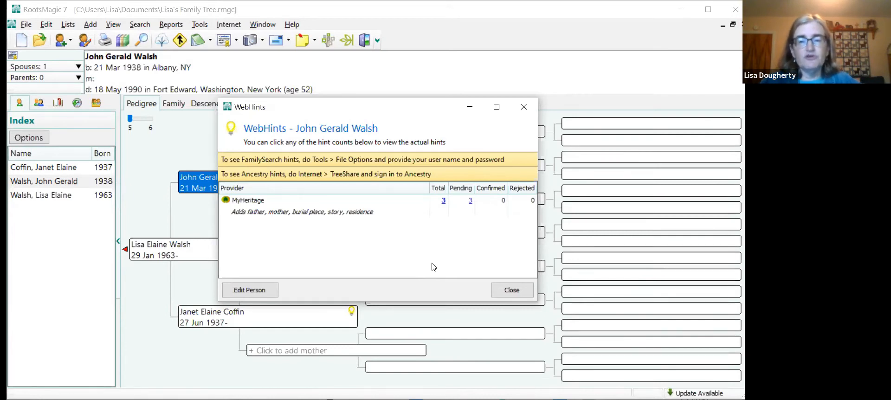
{"action": "left_click", "coordinate": [506, 287]}
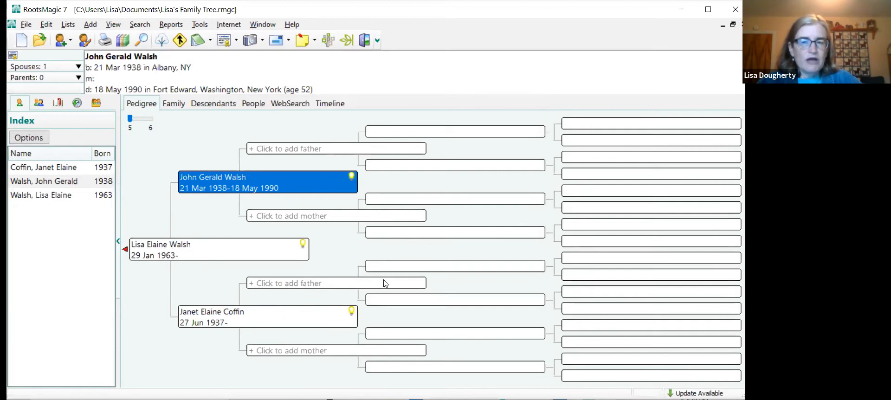
- Add a new person as the mother's father and enter his given names, keeping the suggested surname
{"action": "left_click", "coordinate": [268, 285]}
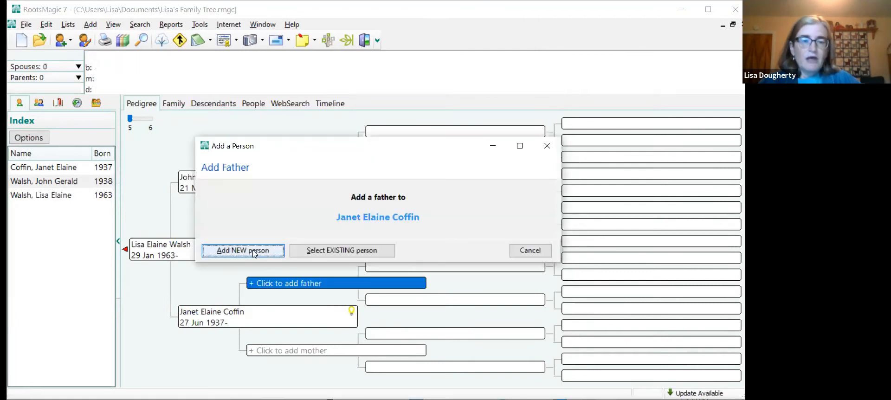
{"action": "key", "text": "Return"}
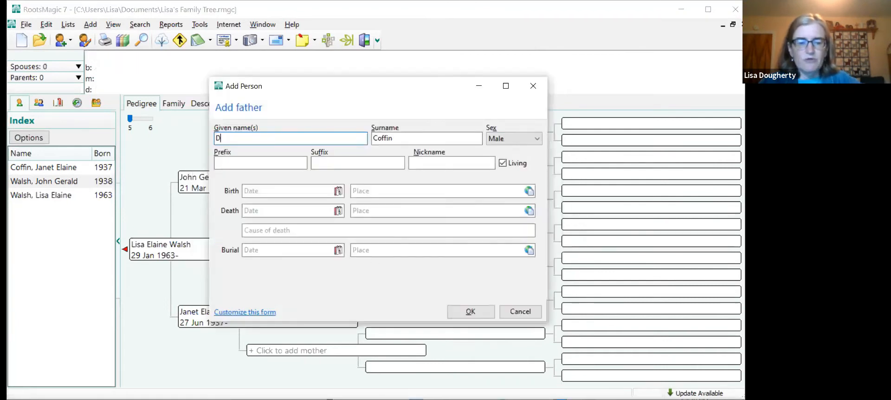
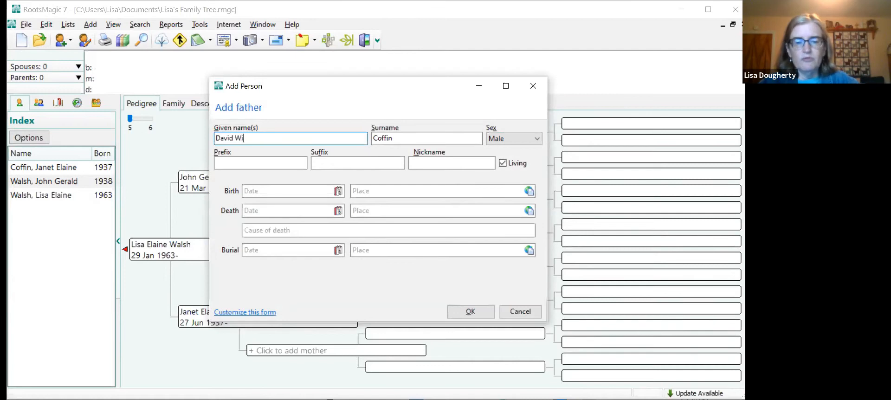
- Enter the maternal grandfather's date of birth and set his birthplace to Athens, Greene, New York
{"action": "left_click", "coordinate": [258, 191]}
{"action": "type", "text": "5"}
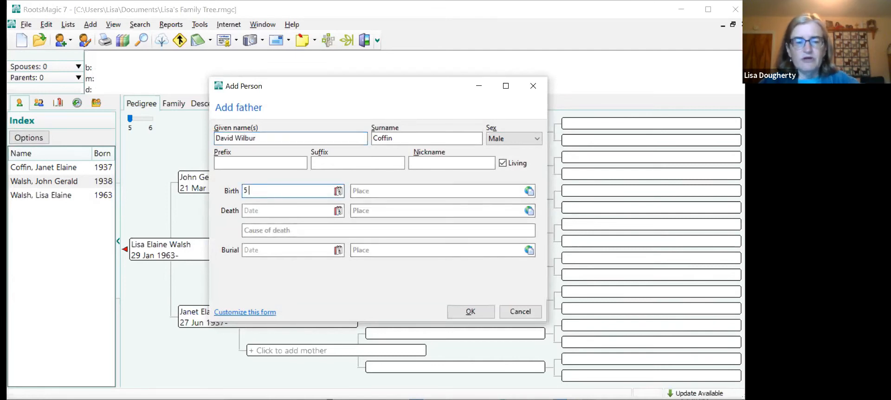
{"action": "type", "text": " December 1909"}
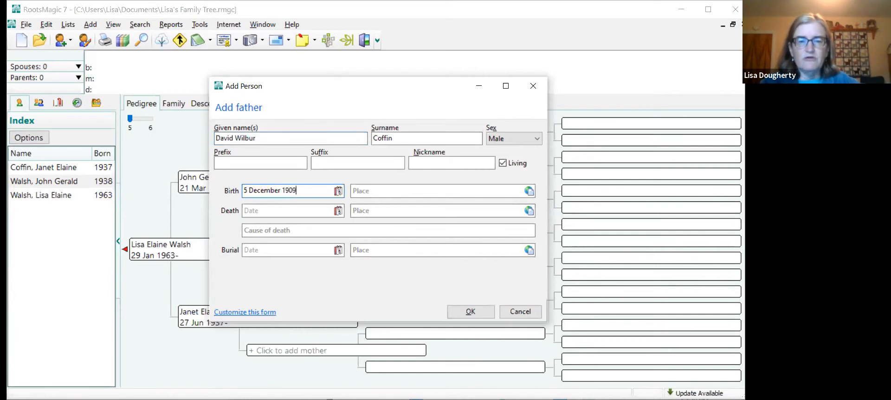
{"action": "key", "text": "Tab"}
{"action": "type", "text": "Athen"}
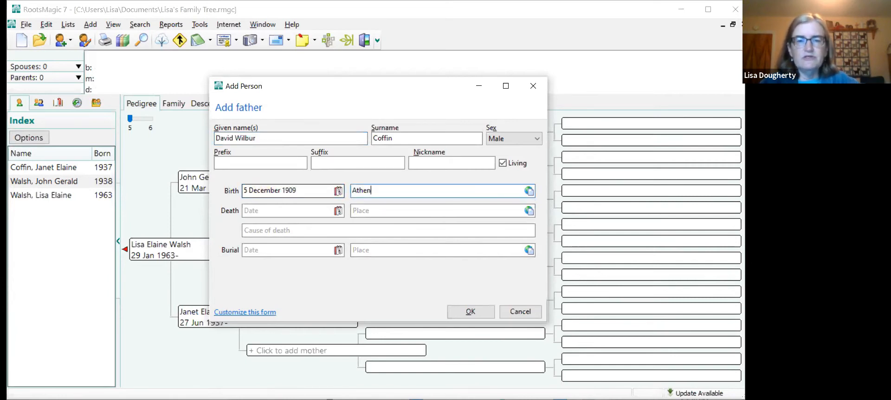
{"action": "type", "text": "s, Greenw"}
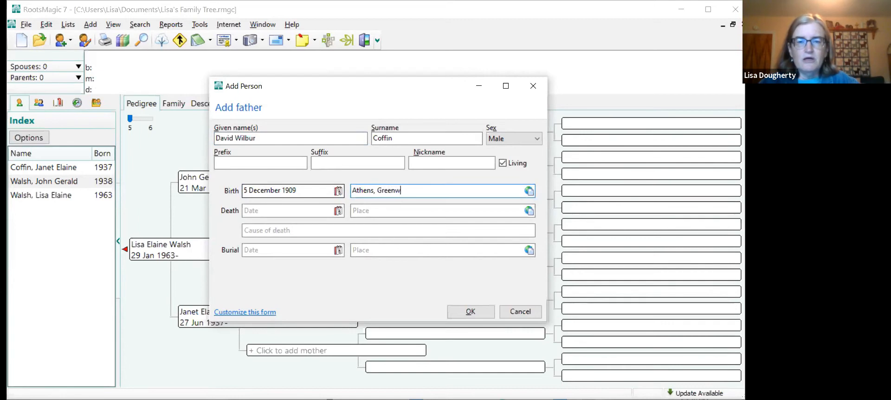
{"action": "key", "text": "BackSpace"}
{"action": "type", "text": "e"}
{"action": "type", "text": "Co"}
{"action": "key", "text": "BackSpace"}
{"action": "key", "text": "BackSpace"}
{"action": "type", "text": "New York"}
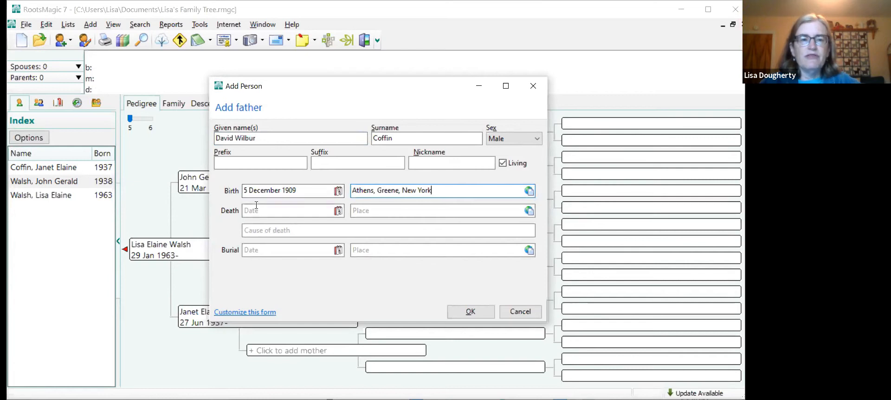
- Enter 20 June 1986 as the maternal grandfather's date of death
{"action": "key", "text": "Tab"}
{"action": "type", "text": "20 June"}
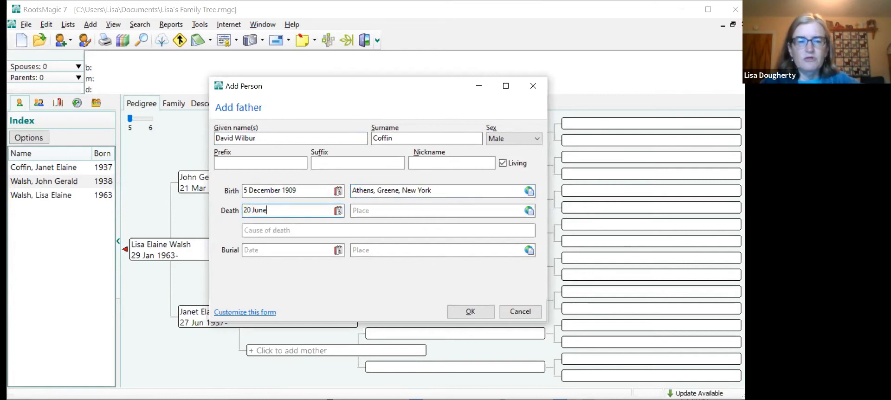
{"action": "type", "text": " 1986"}
- Set the maternal grandfather's place of death to Catskill, Greene, New York and save him as a new person
{"action": "key", "text": "Tab"}
{"action": "type", "text": "Catksill"}
{"action": "key", "text": "BackSpace"}
{"action": "key", "text": "BackSpace"}
{"action": "key", "text": "BackSpace"}
{"action": "key", "text": "BackSpace"}
{"action": "key", "text": "BackSpace"}
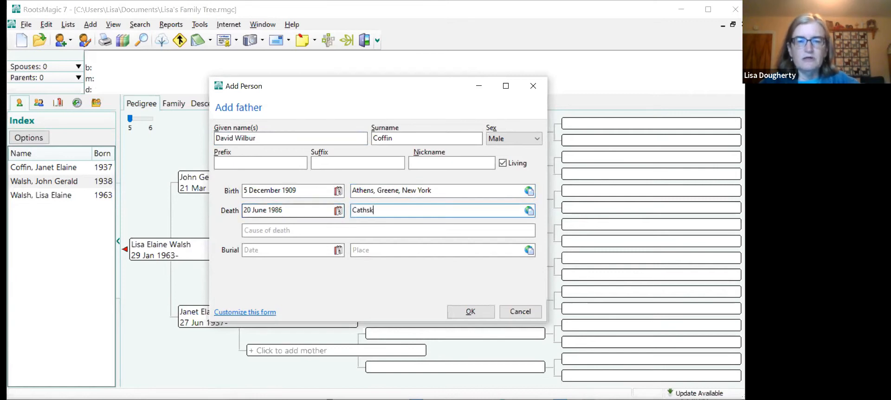
{"action": "type", "text": "skil"}
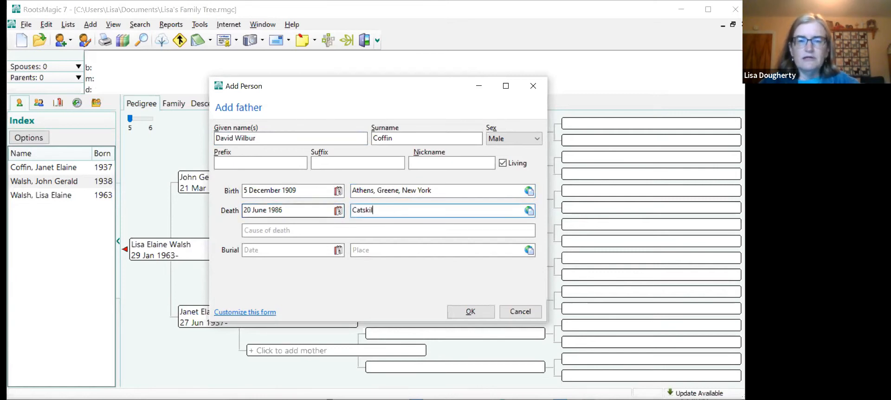
{"action": "type", "text": "l, Green"}
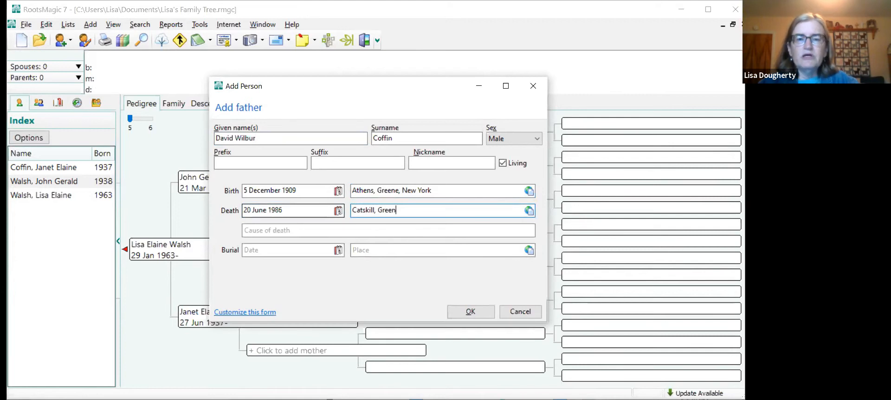
{"action": "type", "text": "e"}
{"action": "type", "text": ", "}
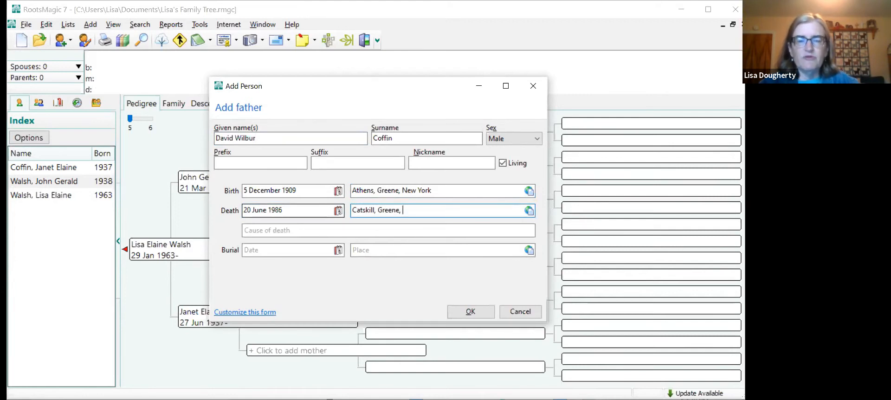
{"action": "type", "text": "New York"}
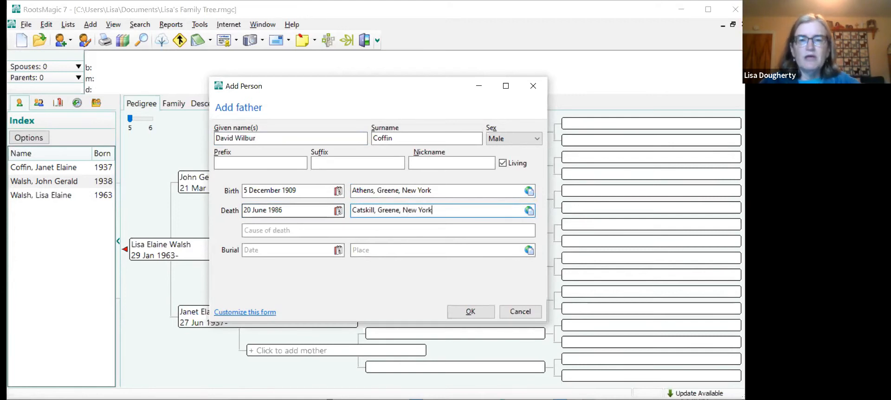
{"action": "left_click", "coordinate": [456, 315]}
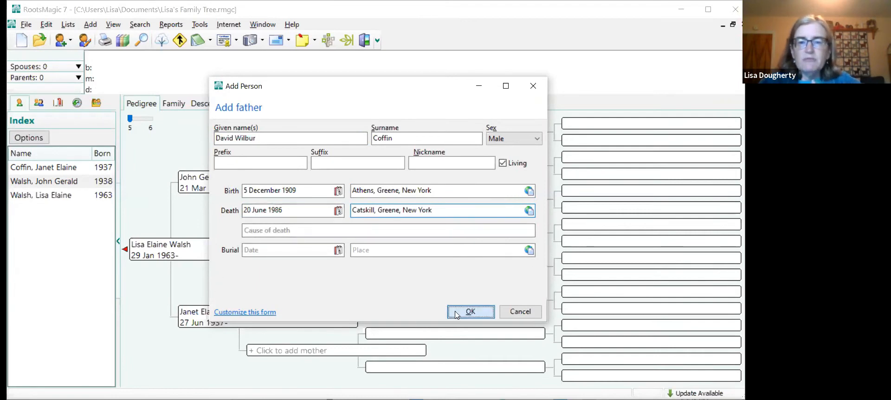
- Open the maternal grandfather's record and add a new source of type Obituary/Newspaper item to his Death fact
{"action": "double_click", "coordinate": [282, 277]}
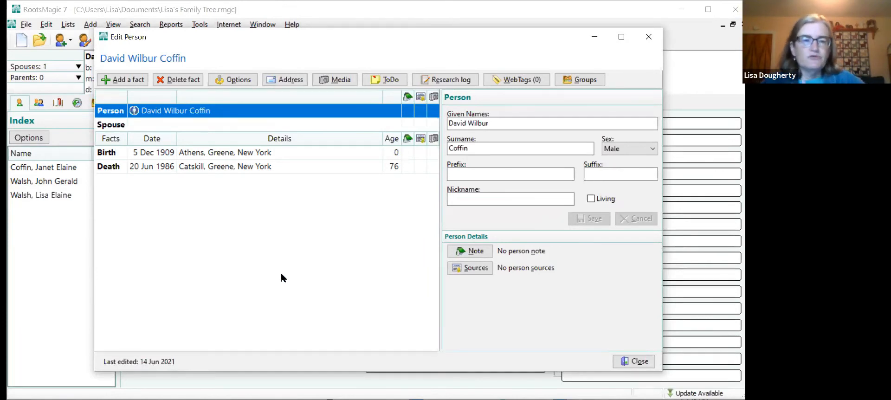
{"action": "left_click", "coordinate": [421, 168]}
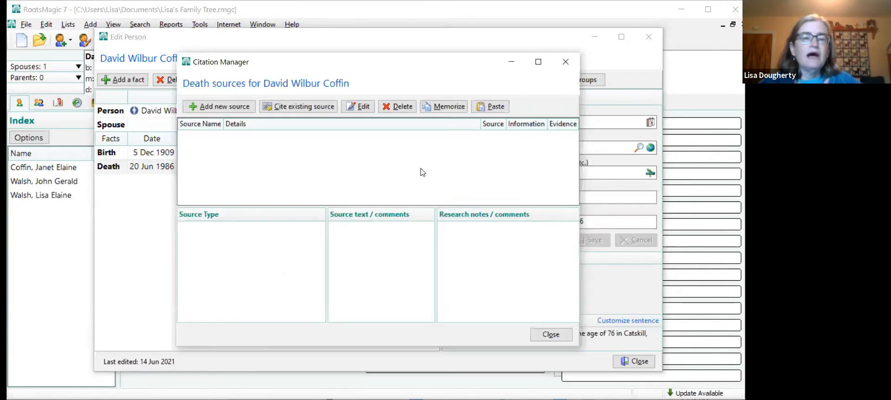
{"action": "left_click", "coordinate": [222, 109]}
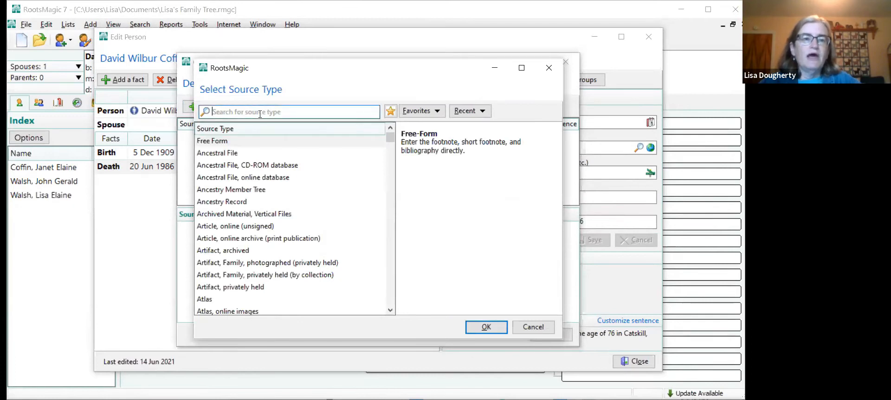
{"action": "type", "text": "obit"}
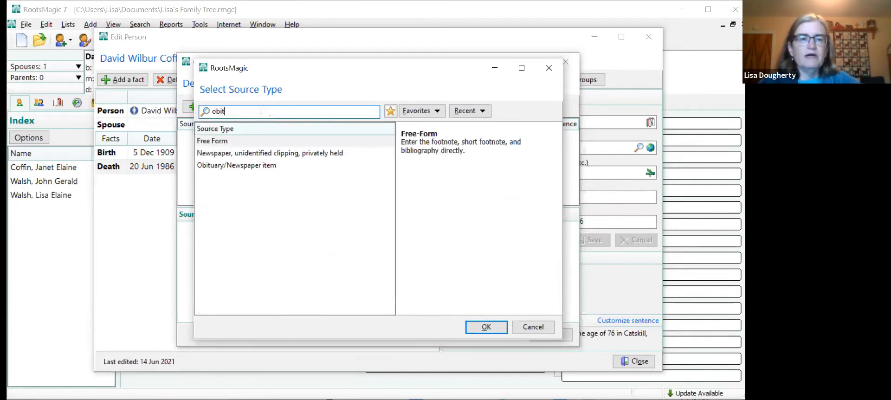
{"action": "left_click", "coordinate": [236, 167]}
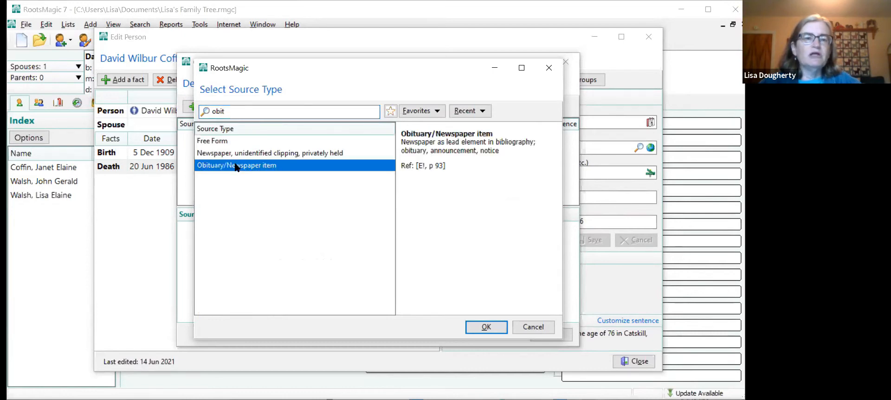
{"action": "left_click", "coordinate": [482, 328]}
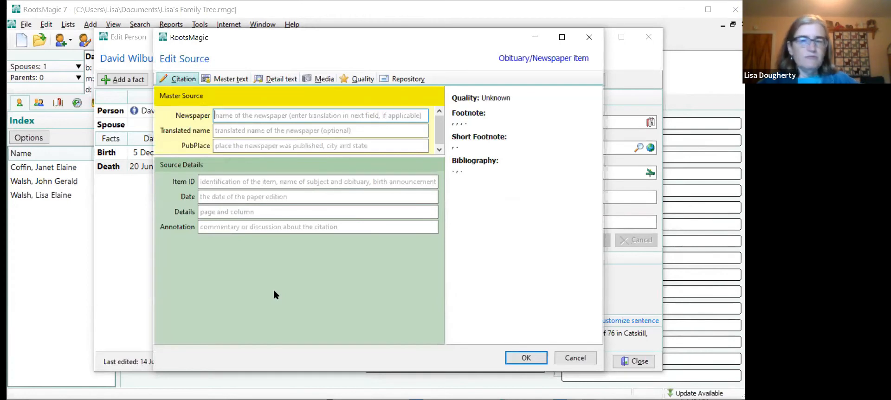
- Enter Daily Mail as the source's newspaper and Catksill, NY as its publication place
{"action": "type", "text": "Da"}
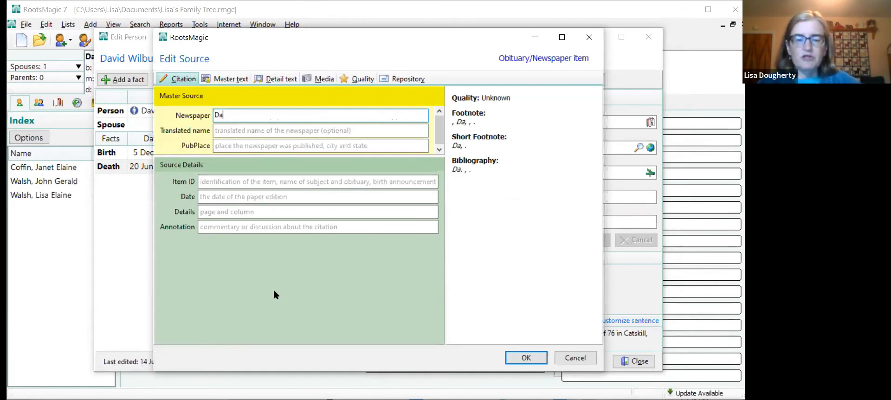
{"action": "type", "text": "ily Mail"}
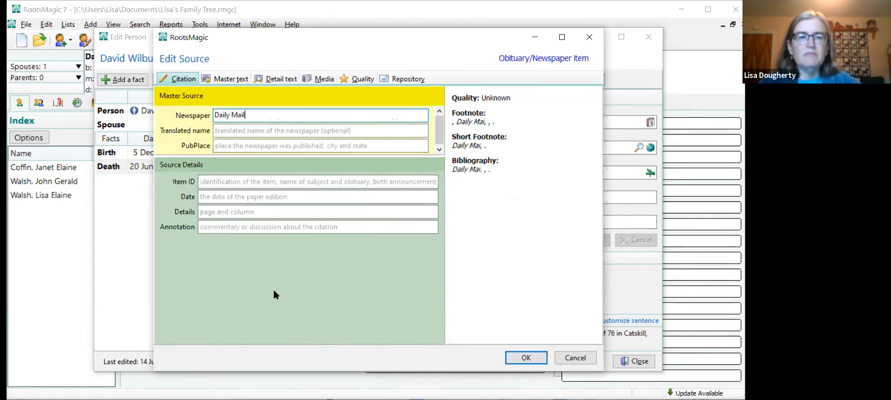
{"action": "left_click", "coordinate": [242, 146]}
{"action": "type", "text": "Catksill, NY"}
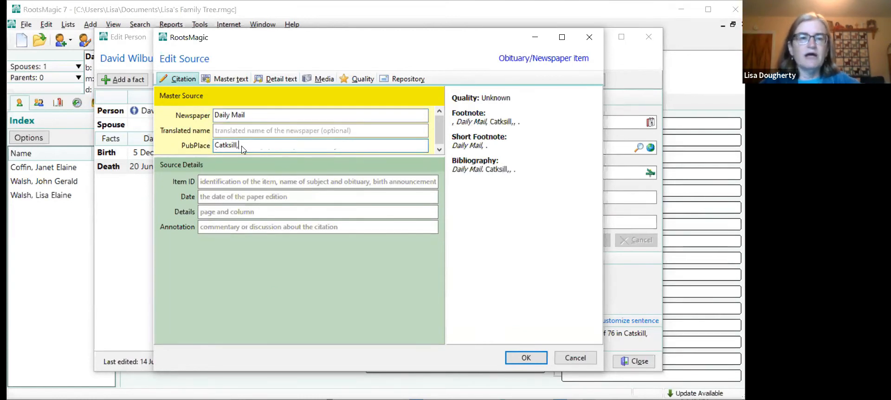
- Identify the source item as the grandfather's obituary by name and date the paper edition 21 June 1986, leaving the page details empty
{"action": "left_click", "coordinate": [229, 180]}
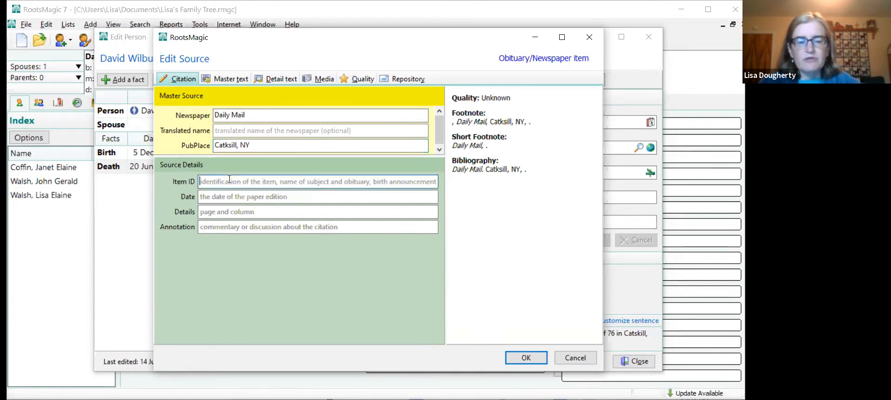
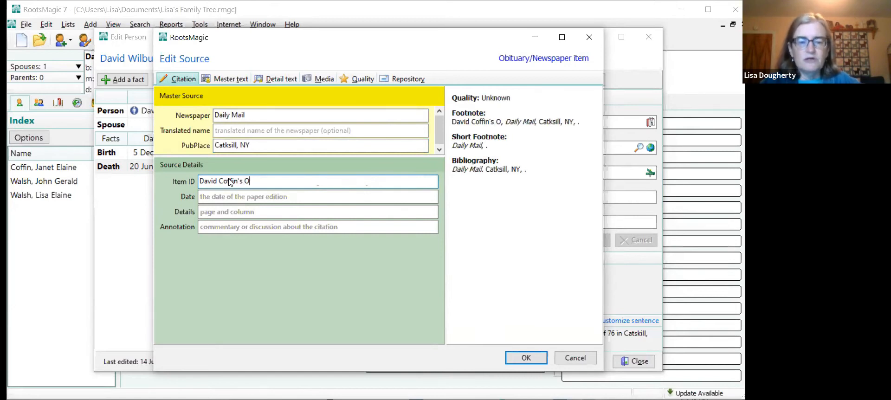
{"action": "type", "text": "bituary"}
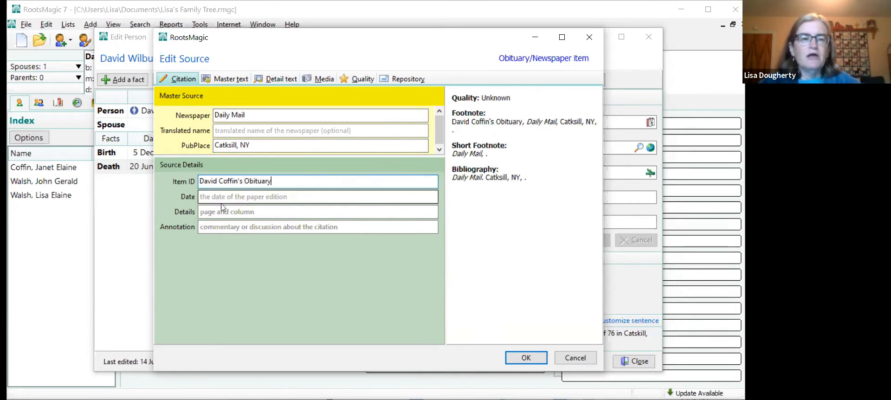
{"action": "left_click", "coordinate": [222, 200]}
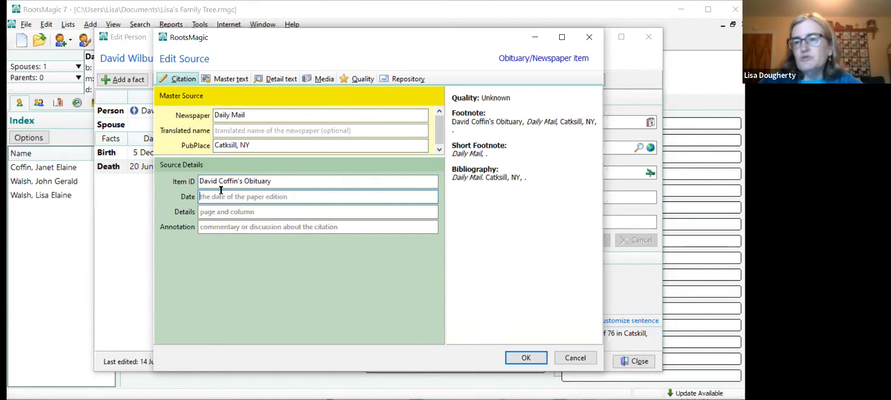
{"action": "type", "text": "2"}
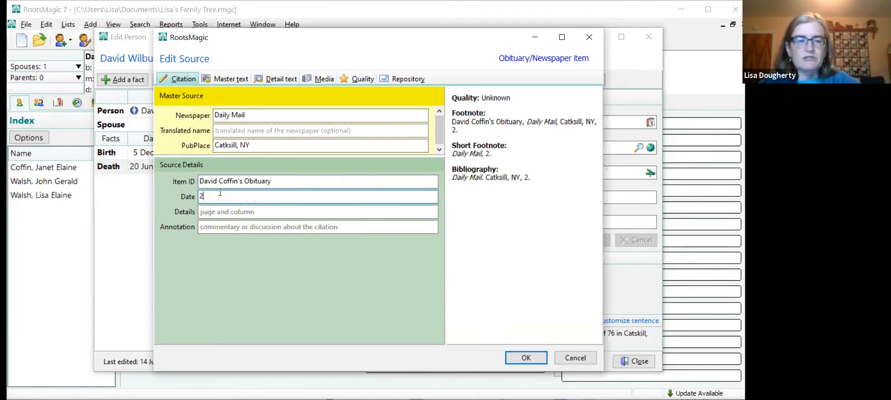
{"action": "type", "text": "1 June 1986"}
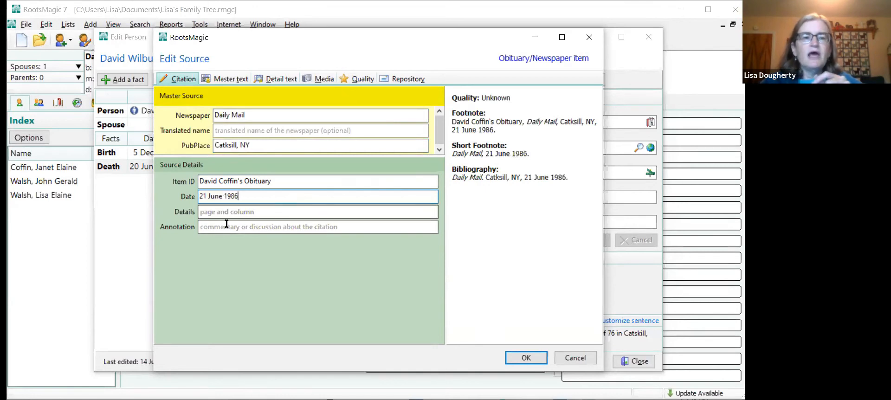
{"action": "left_click", "coordinate": [222, 213]}
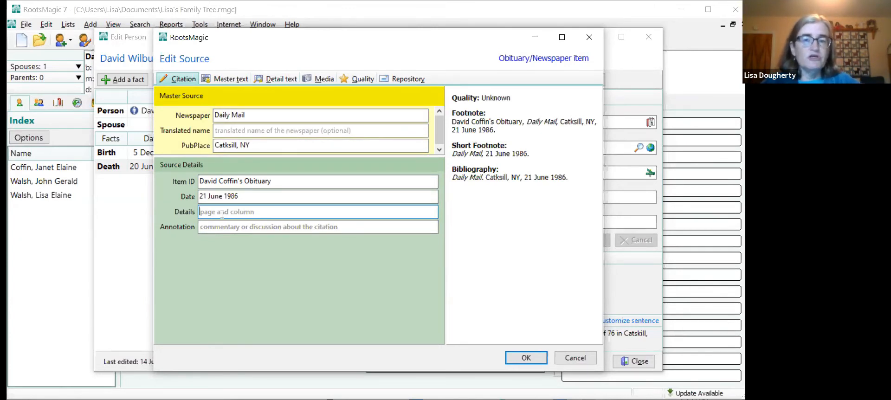
- Save the source with the grandfather's name and "Obituary" as its master source name, and close the Death fact's citations
{"action": "left_click", "coordinate": [526, 359]}
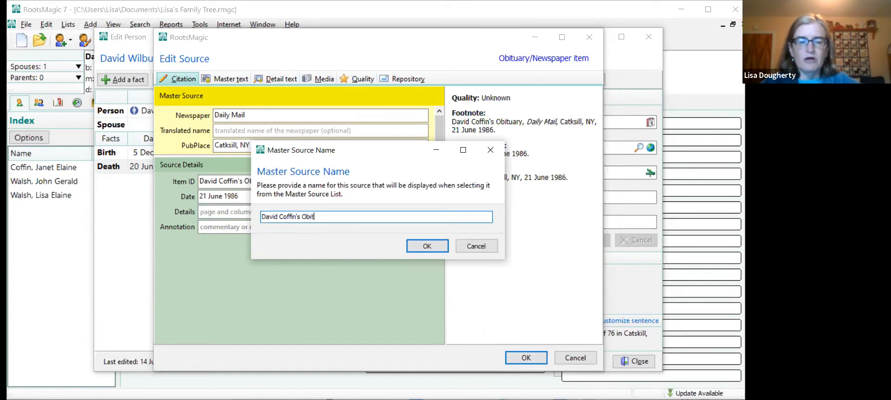
{"action": "left_click", "coordinate": [424, 247]}
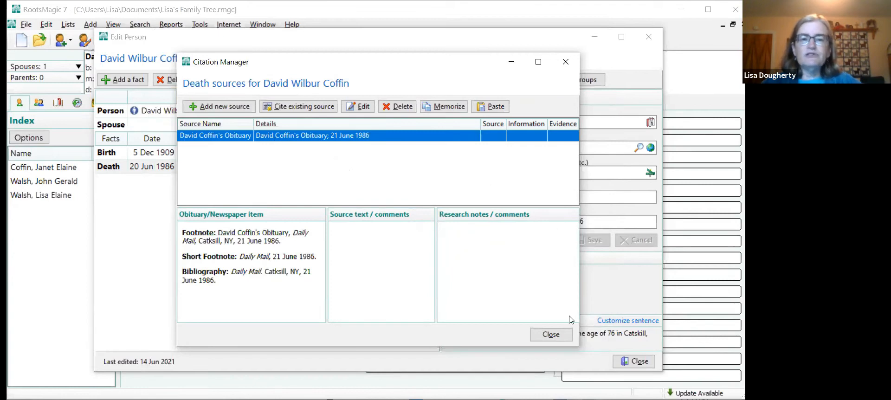
{"action": "left_click", "coordinate": [556, 337]}
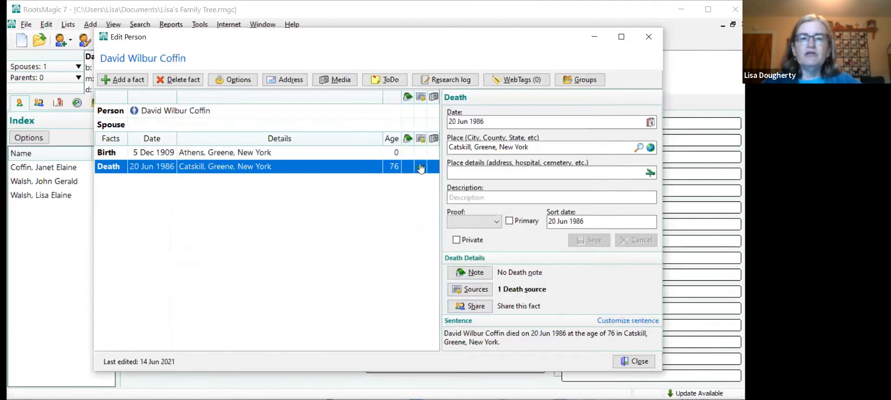
- Open the media album for the grandfather's person entry and start adding a new image from the hard drive
{"action": "mouse_move", "coordinate": [420, 172]}
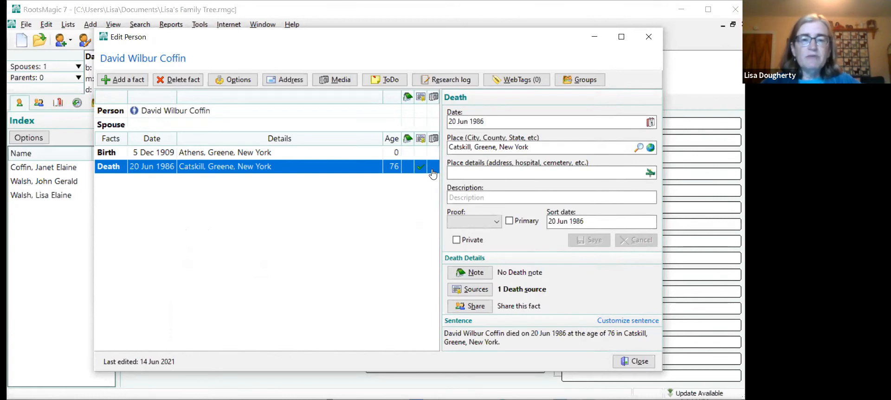
{"action": "left_click", "coordinate": [264, 111]}
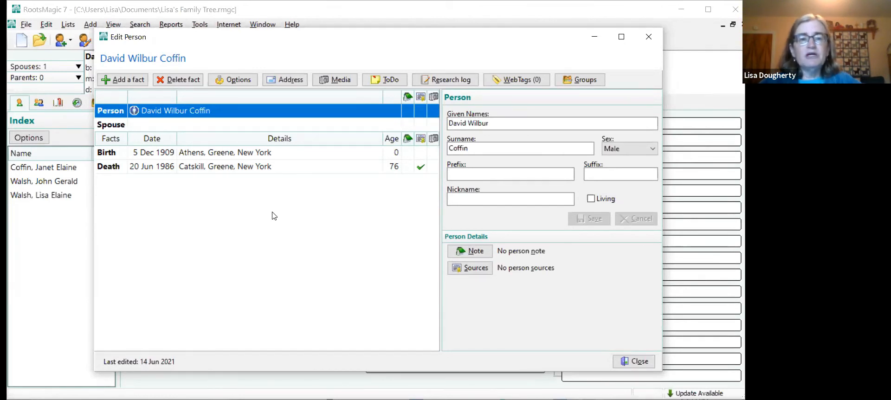
{"action": "left_click", "coordinate": [433, 114]}
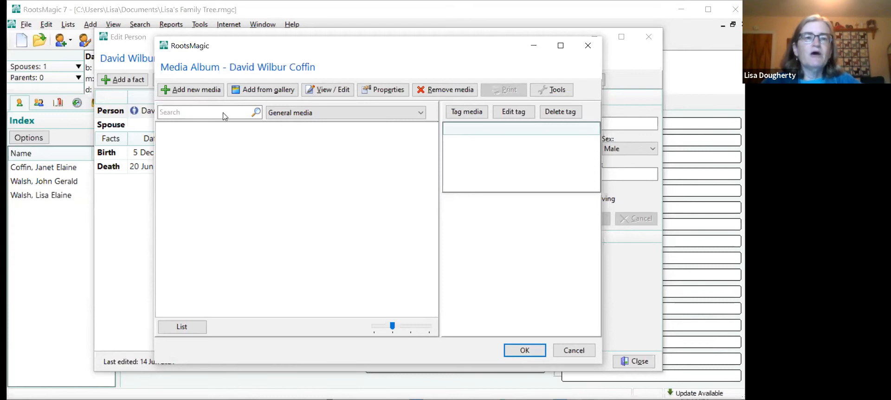
{"action": "left_click", "coordinate": [183, 90]}
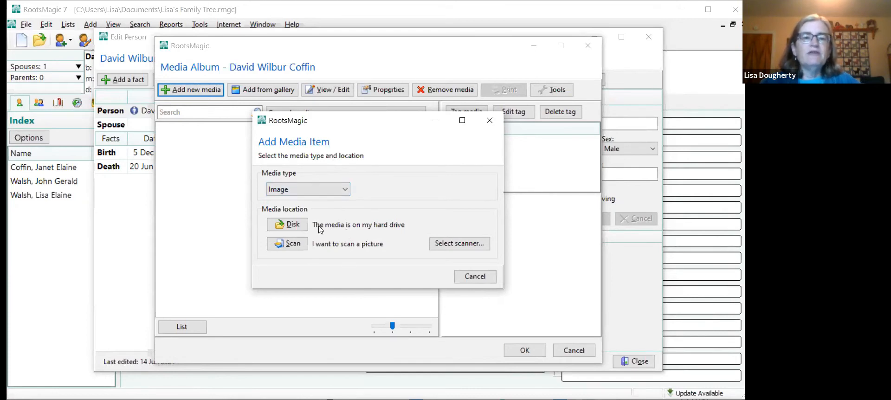
{"action": "left_click", "coordinate": [290, 220]}
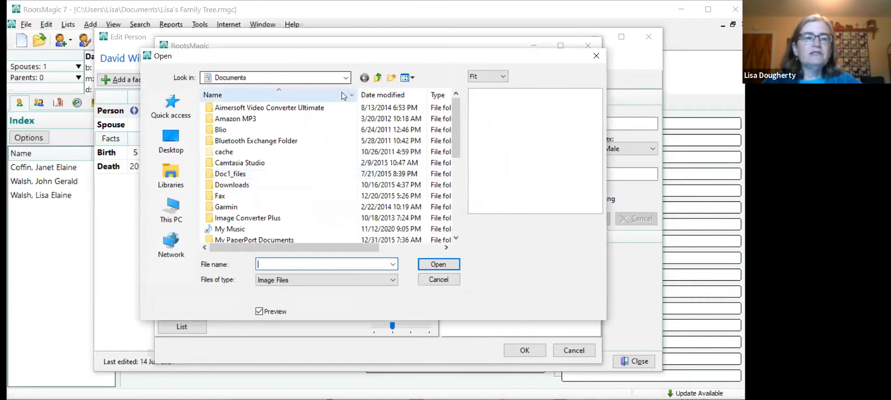
- Load the July 1934 LaFollette, TN photo from the RootsMagic Demo folder on the Desktop as the new media item
{"action": "left_click", "coordinate": [165, 144]}
{"action": "scroll", "coordinate": [334, 179], "scroll_direction": "down", "scroll_amount": 5}
{"action": "scroll", "coordinate": [337, 181], "scroll_direction": "down", "scroll_amount": 15}
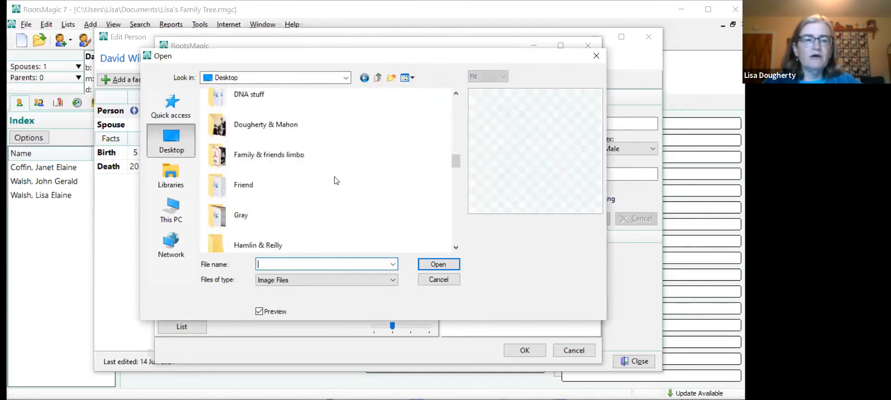
{"action": "scroll", "coordinate": [336, 180], "scroll_direction": "down", "scroll_amount": 4}
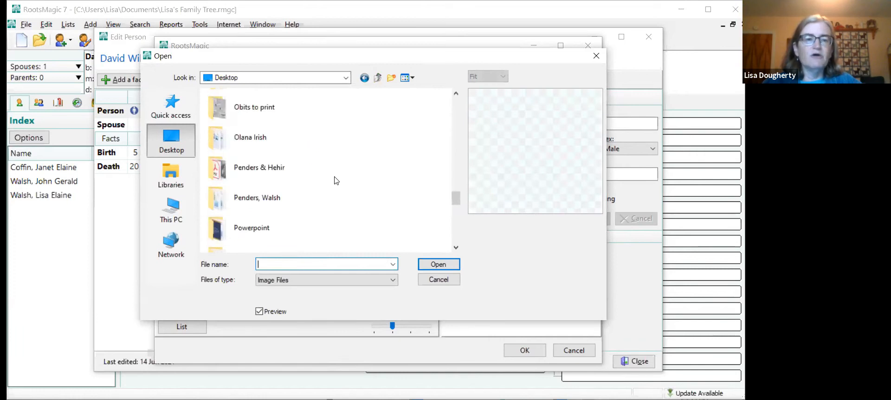
{"action": "scroll", "coordinate": [337, 180], "scroll_direction": "down", "scroll_amount": 3}
{"action": "left_click", "coordinate": [277, 213]}
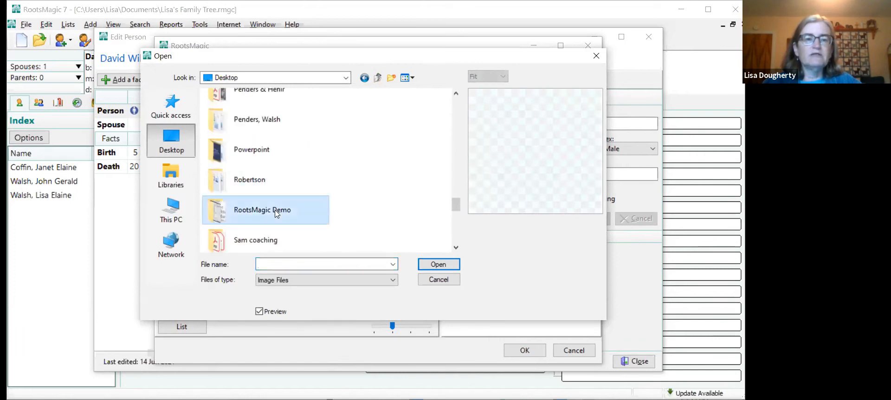
{"action": "double_click", "coordinate": [276, 213]}
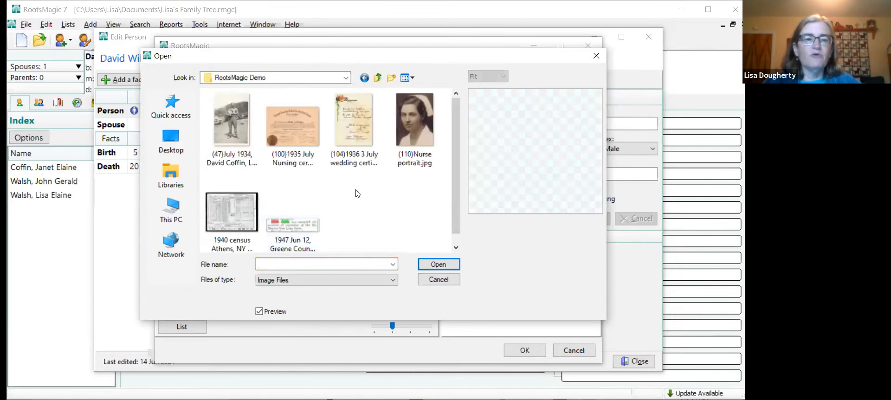
{"action": "left_click", "coordinate": [237, 113]}
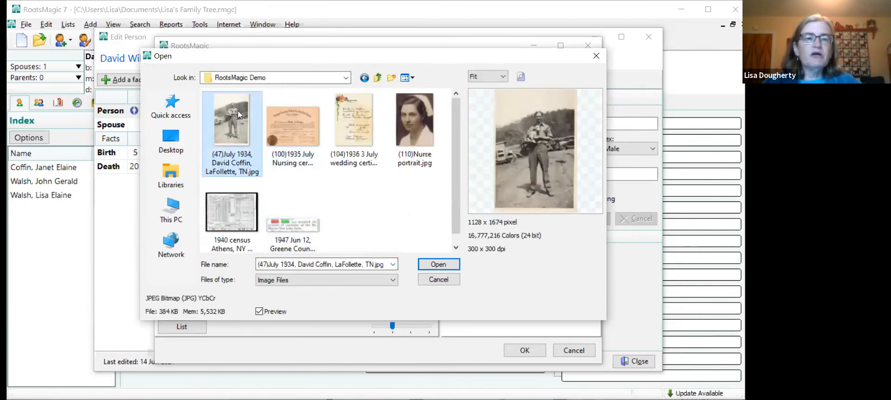
{"action": "left_click", "coordinate": [439, 265]}
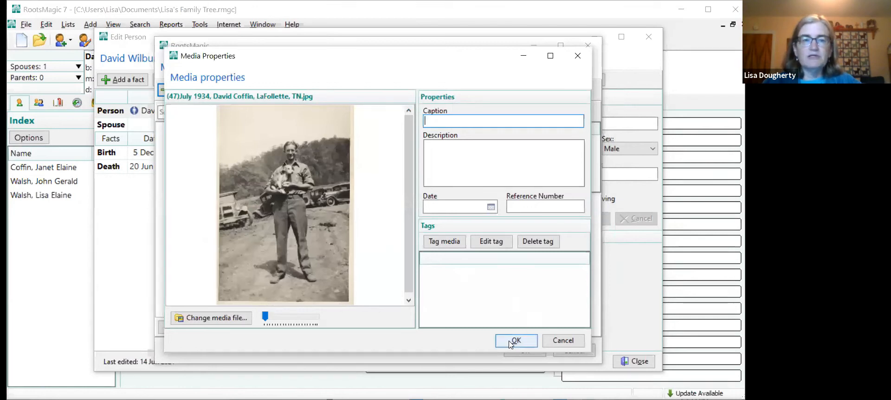
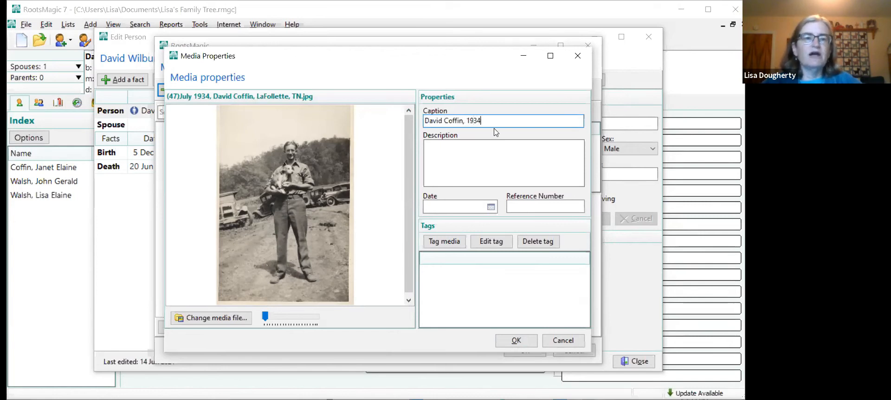
- Caption the photo with the grandfather's name and 1934, save it to his media album, and close his person entry
{"action": "left_click", "coordinate": [514, 343]}
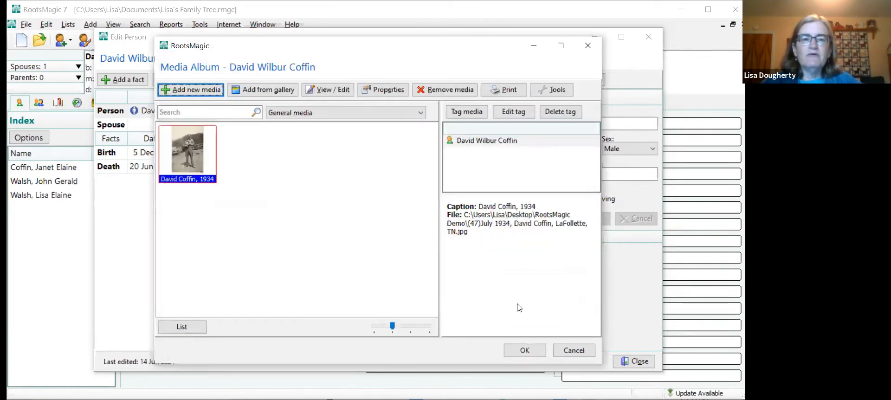
{"action": "left_click", "coordinate": [527, 351]}
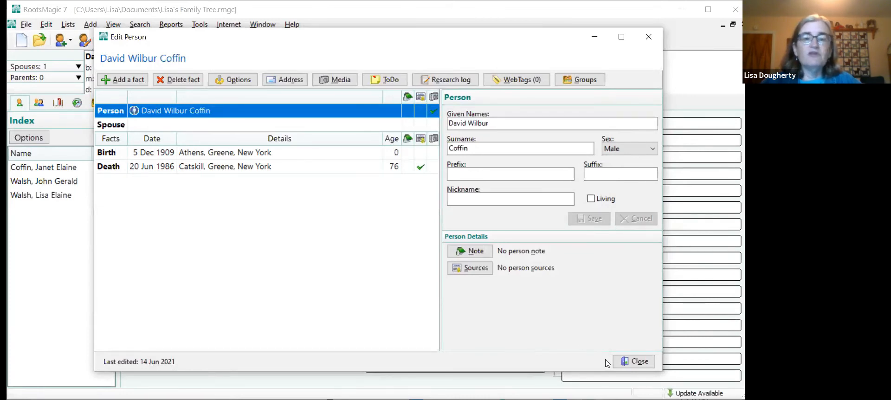
{"action": "left_click", "coordinate": [636, 362]}
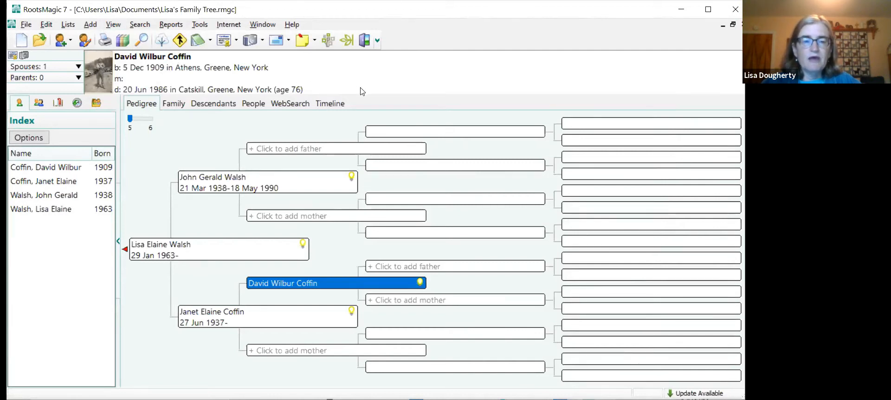
- Add a new person as the maternal grandmother in the pedigree and enter her given names and surname
{"action": "left_click", "coordinate": [280, 356]}
{"action": "left_click", "coordinate": [278, 354]}
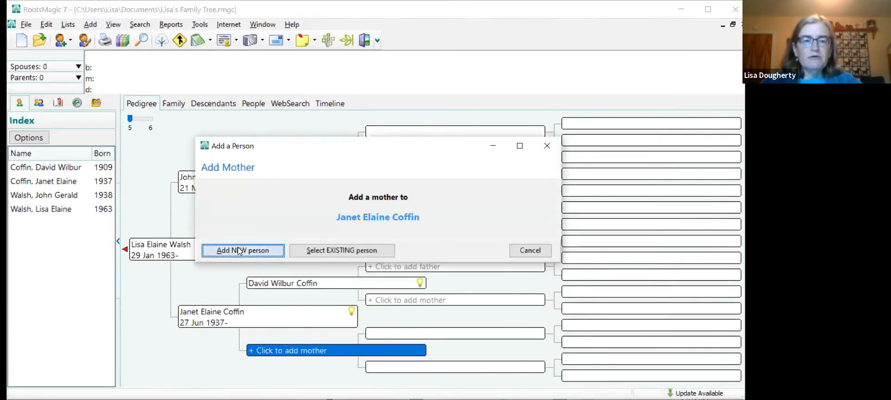
{"action": "key", "text": "Return"}
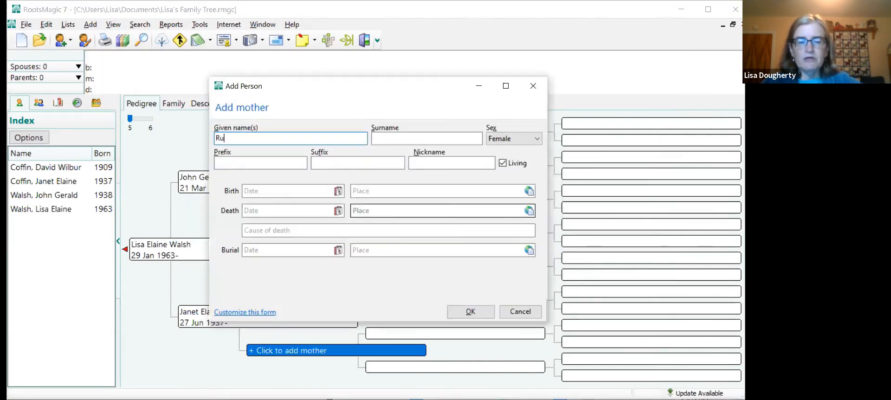
{"action": "key", "text": "Tab"}
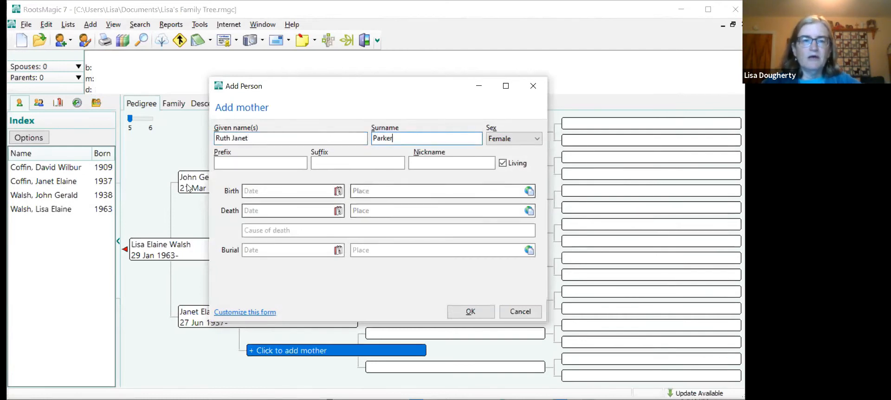
- Enter the grandmother's full birth date and set her birthplace to Adams Center, Jefferson, New York
{"action": "left_click", "coordinate": [265, 190]}
{"action": "type", "text": "23 Aug"}
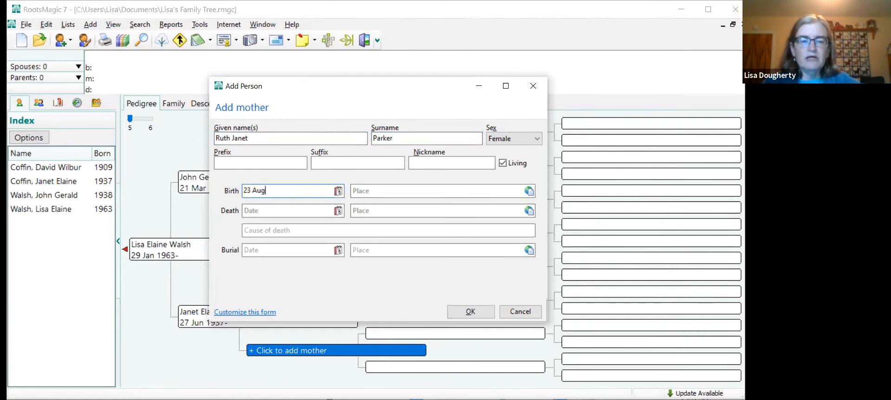
{"action": "type", "text": "ust 19"}
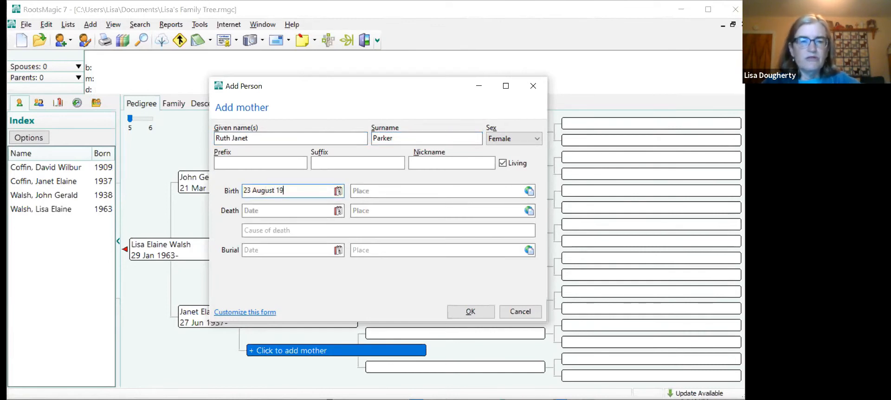
{"action": "key", "text": "BackSpace"}
{"action": "type", "text": "9"}
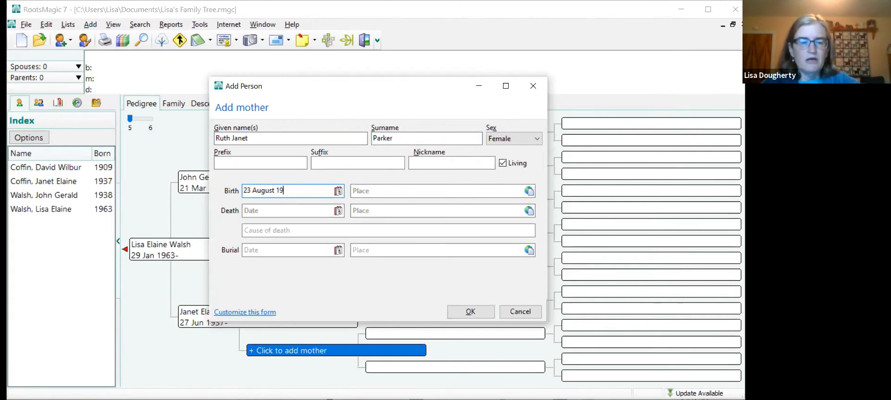
{"action": "type", "text": "13"}
{"action": "key", "text": "Tab"}
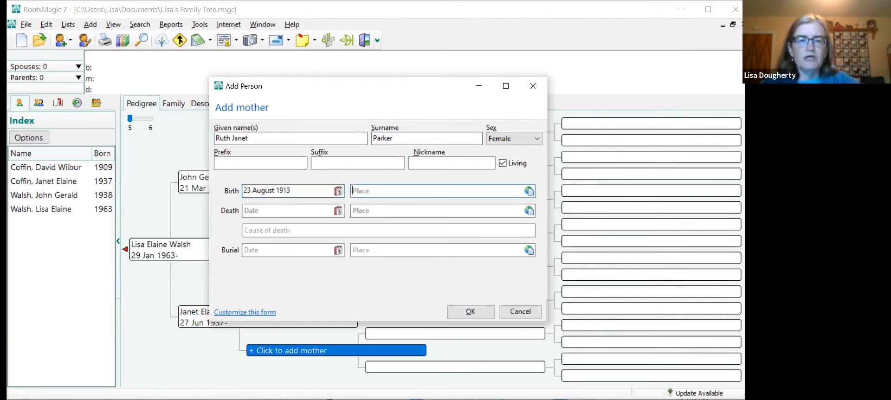
{"action": "type", "text": "Ada"}
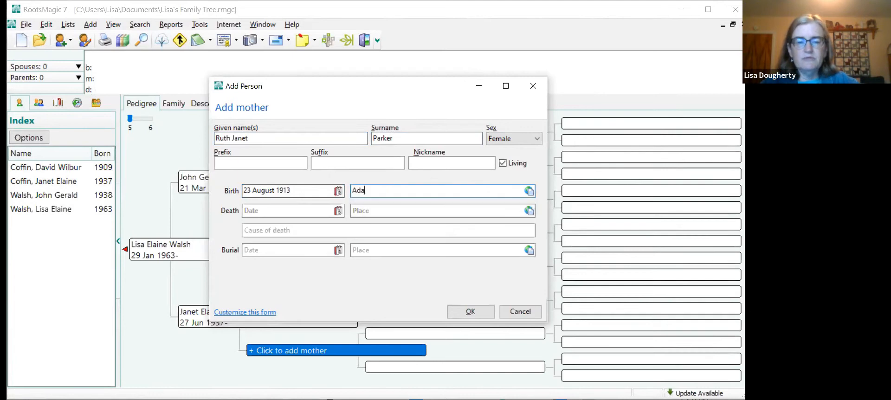
{"action": "type", "text": "ms Center"}
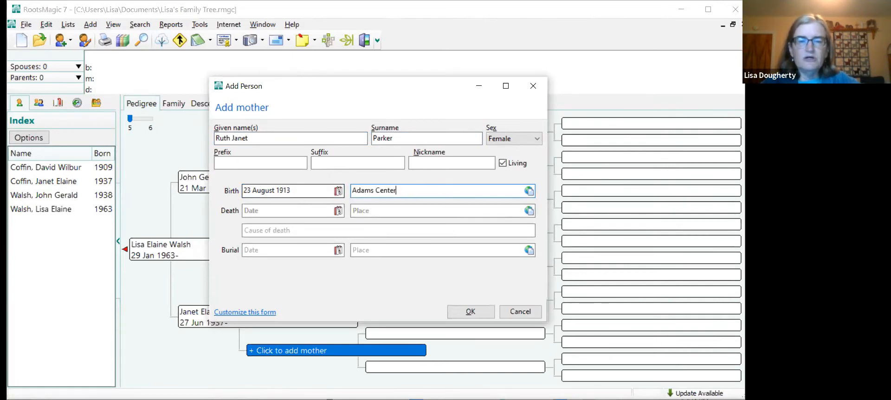
{"action": "type", "text": ", Jefferson"}
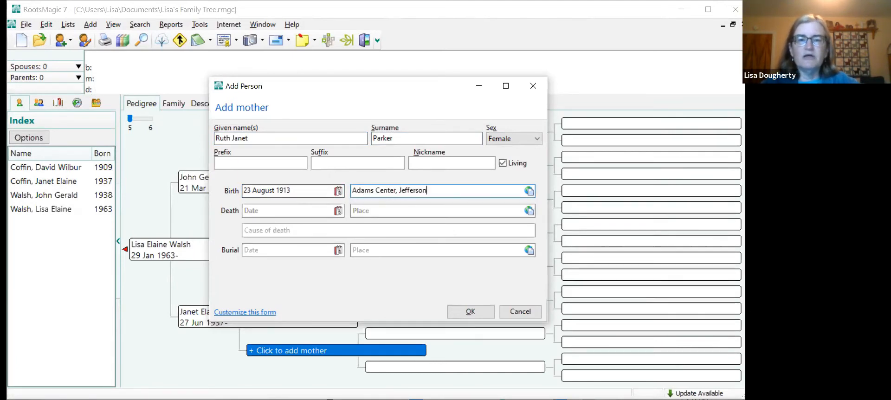
{"action": "type", "text": ", New York"}
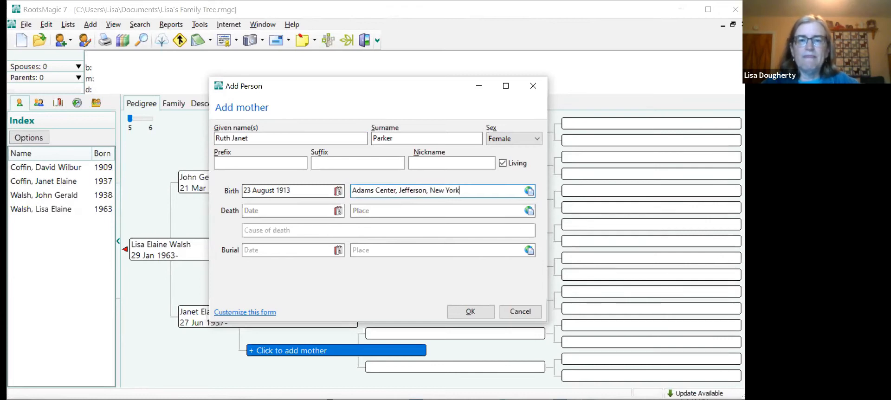
- Set the grandmother's death to 7 April 2007 in Andover, Massachusetts, and save her as a new person
{"action": "left_click", "coordinate": [272, 210]}
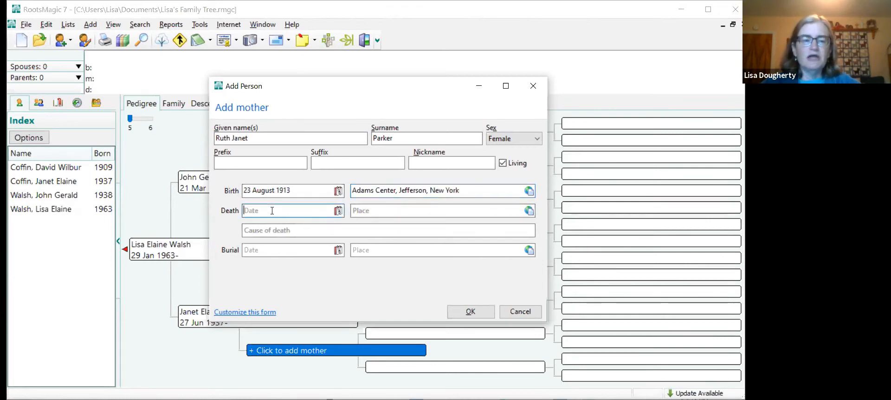
{"action": "type", "text": "7 April"}
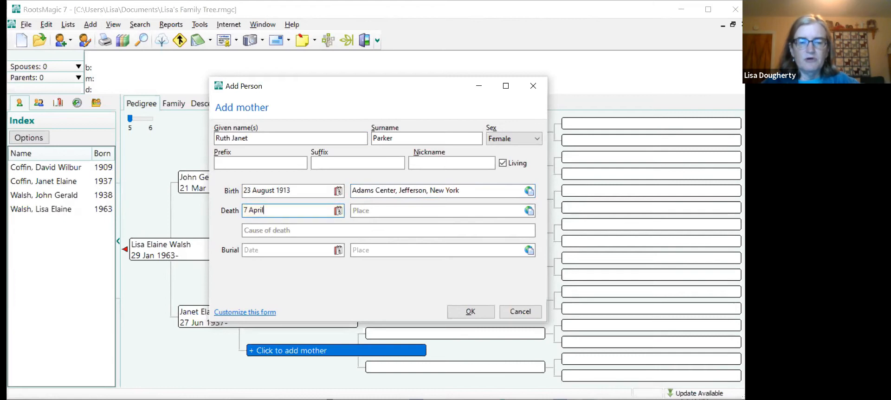
{"action": "type", "text": " 2007"}
{"action": "key", "text": "Tab"}
{"action": "type", "text": "And"}
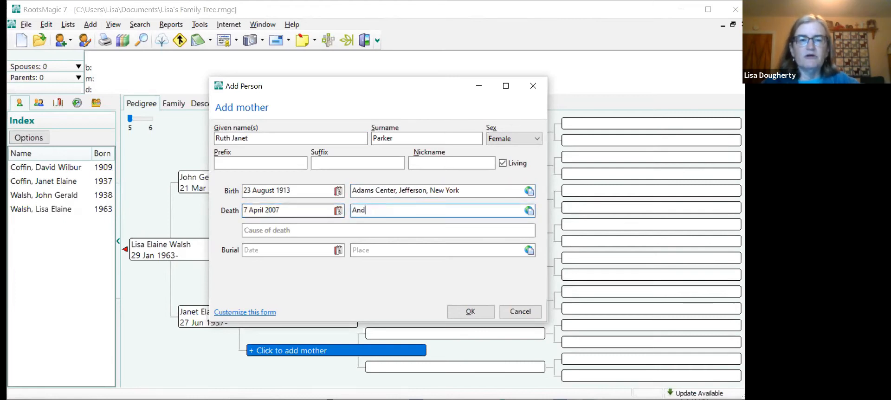
{"action": "type", "text": "over, Ma"}
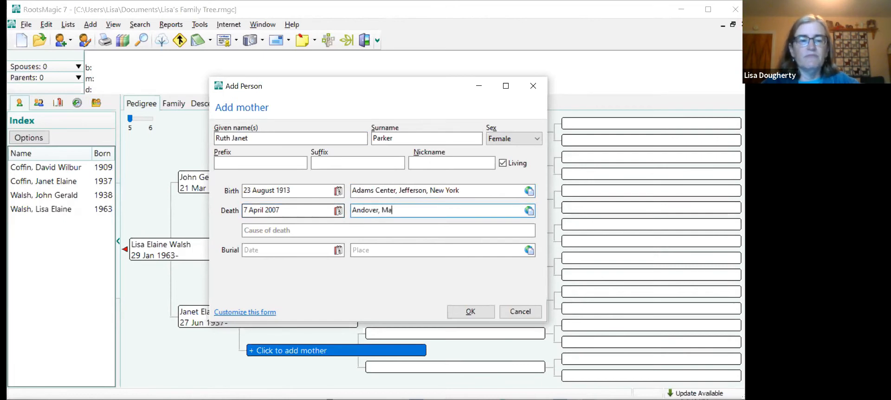
{"action": "type", "text": "ssachuess"}
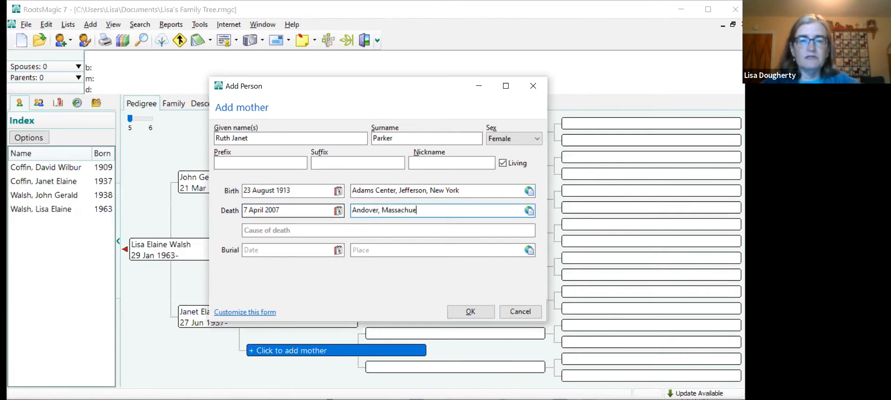
{"action": "key", "text": "BackSpace"}
{"action": "key", "text": "BackSpace"}
{"action": "key", "text": "BackSpace"}
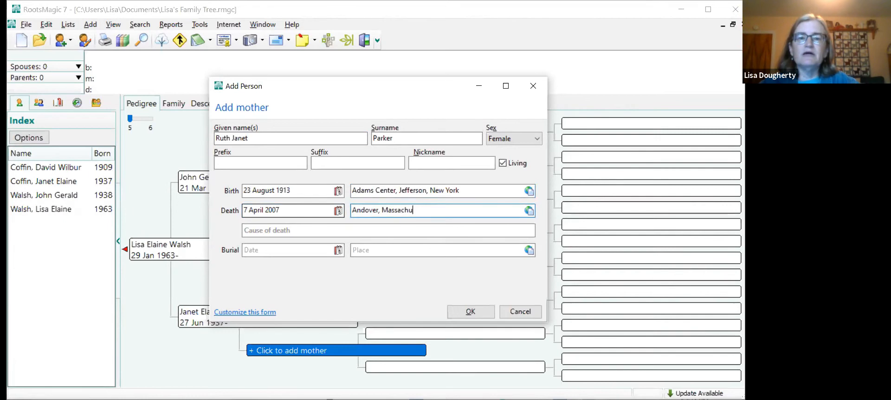
{"action": "type", "text": "setts"}
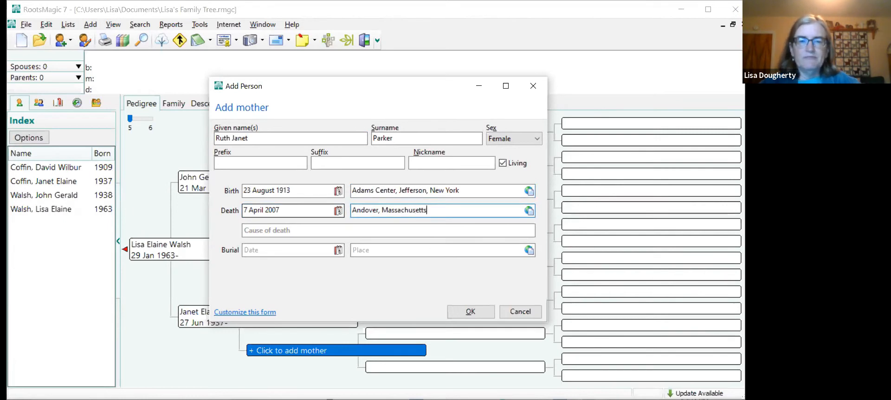
{"action": "left_click", "coordinate": [469, 312]}
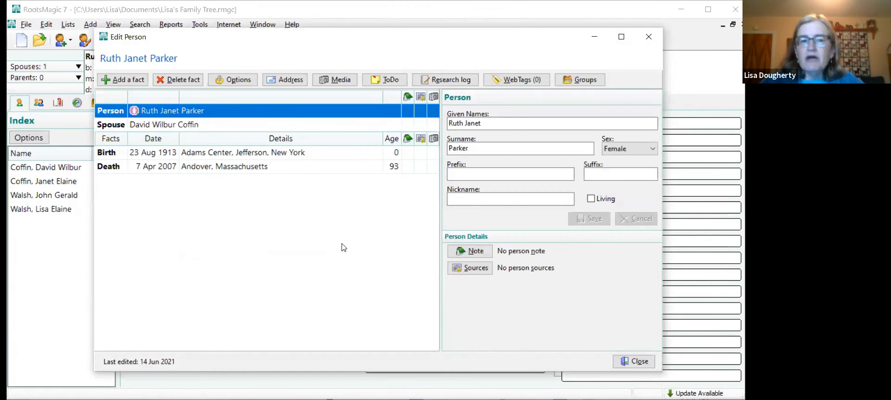
- Cite the existing personal knowledge source for the grandmother's Birth fact without further details, and close the fact's citations
{"action": "left_click", "coordinate": [421, 155]}
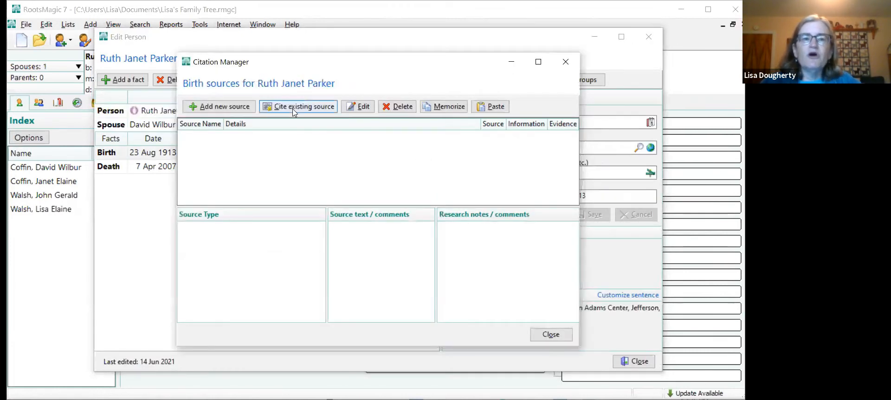
{"action": "left_click", "coordinate": [294, 107]}
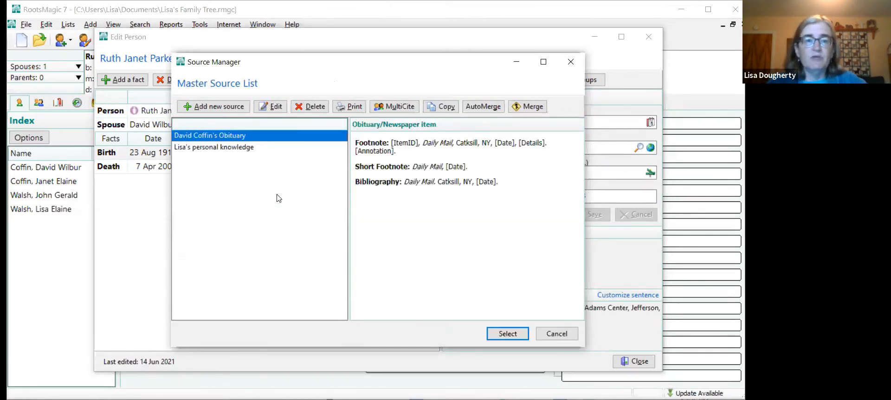
{"action": "left_click", "coordinate": [232, 148]}
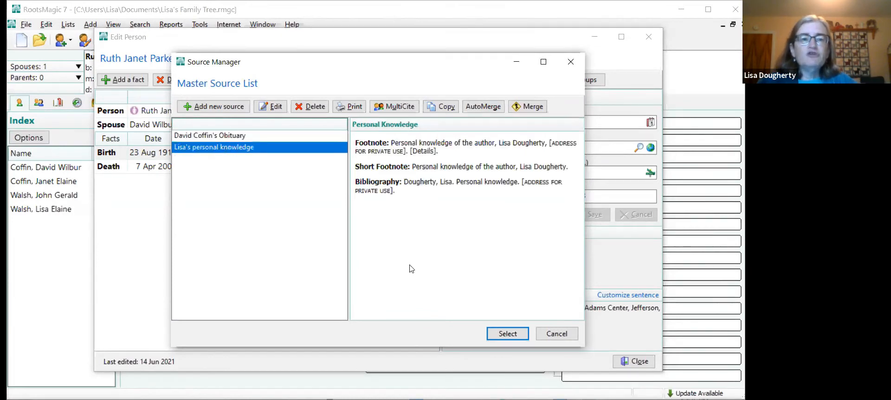
{"action": "left_click", "coordinate": [511, 333]}
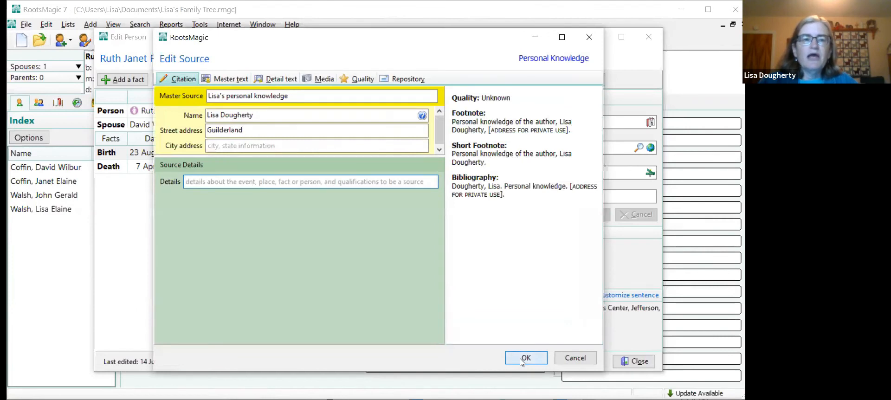
{"action": "left_click", "coordinate": [523, 359]}
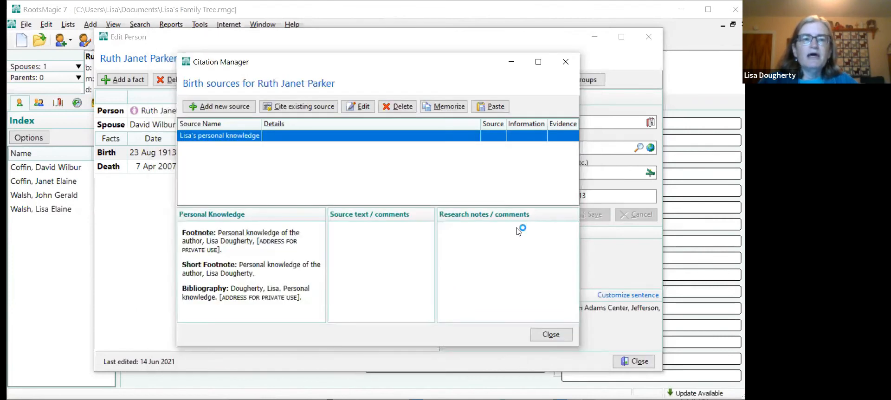
{"action": "left_click", "coordinate": [546, 339]}
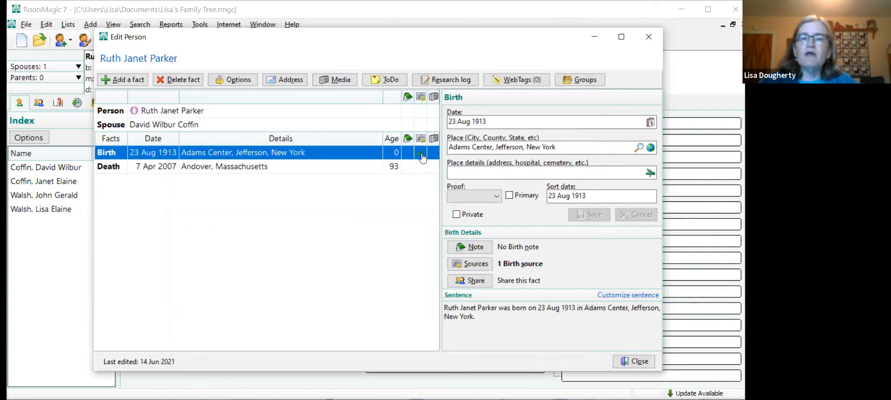
- Cite the existing personal knowledge source for the grandmother's Death fact without further details, and close her record
{"action": "left_click", "coordinate": [358, 115]}
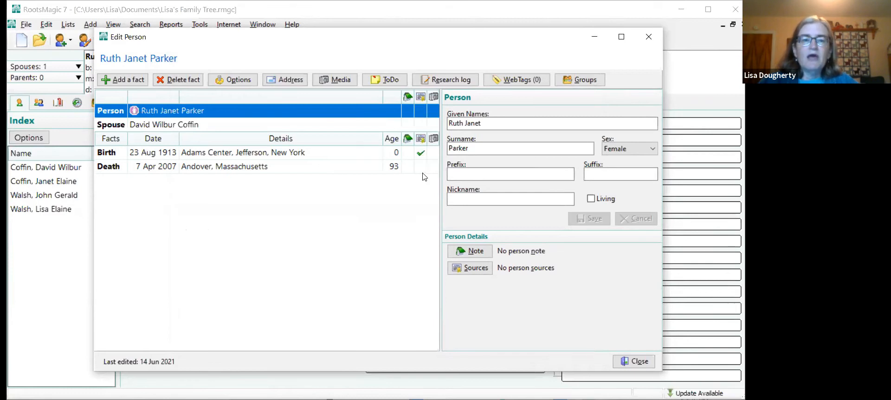
{"action": "left_click", "coordinate": [422, 171]}
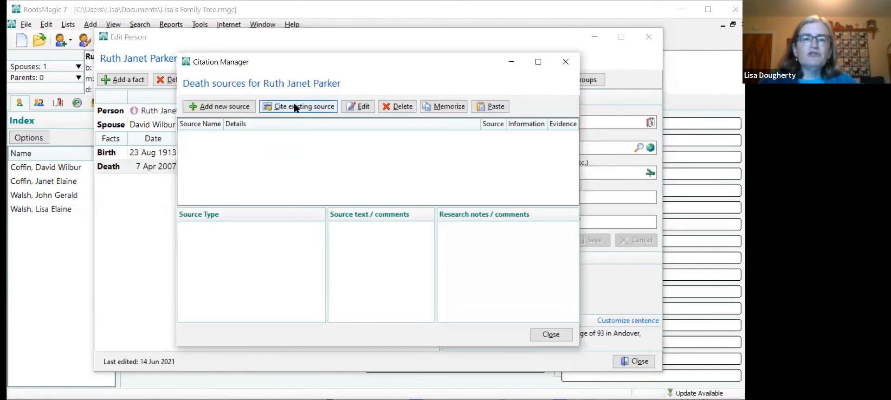
{"action": "left_click", "coordinate": [294, 107]}
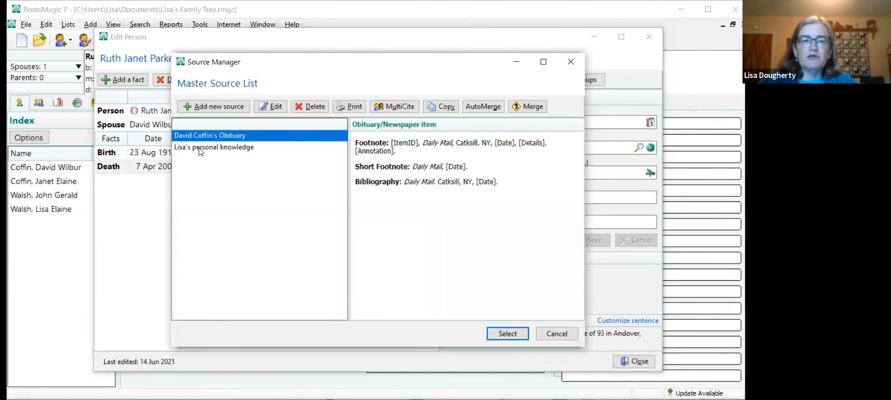
{"action": "left_click", "coordinate": [202, 148]}
{"action": "left_click", "coordinate": [512, 334]}
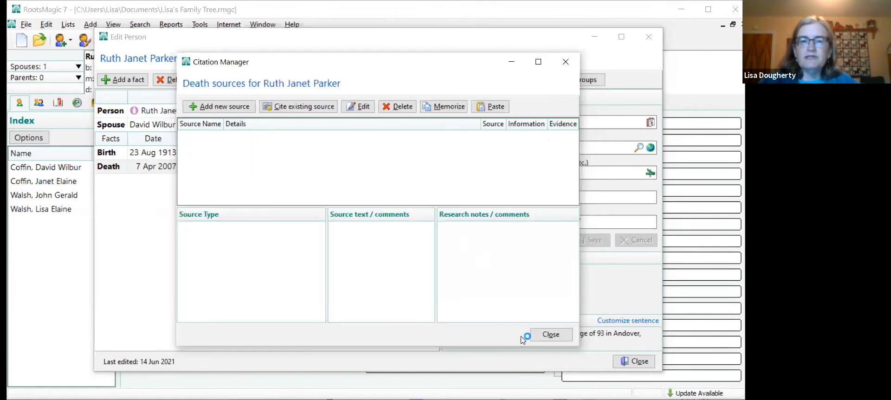
{"action": "left_click", "coordinate": [519, 359]}
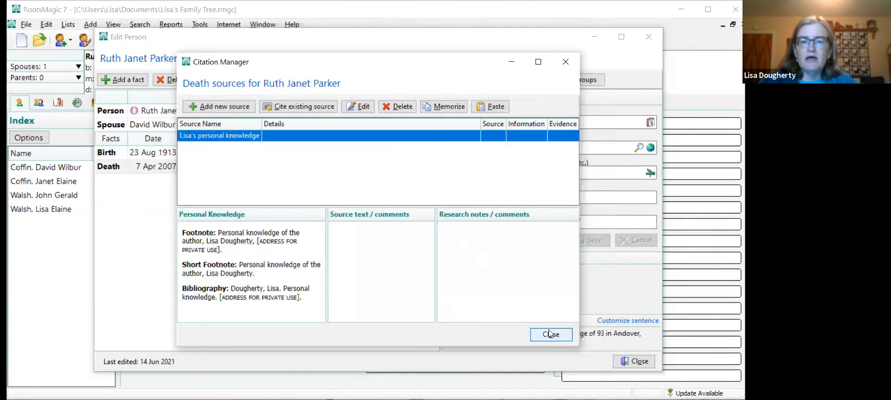
{"action": "key", "text": "Return"}
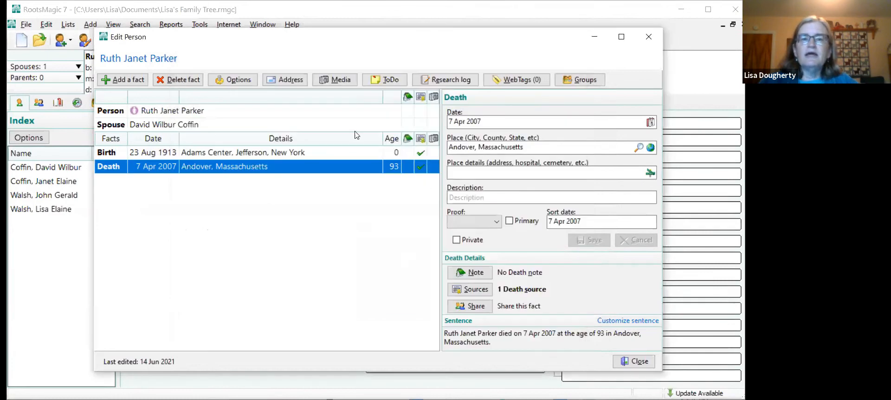
{"action": "left_click", "coordinate": [326, 113]}
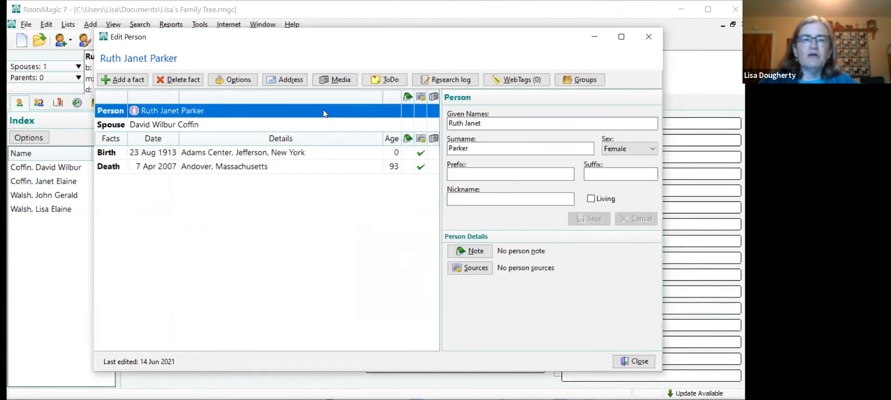
{"action": "left_click", "coordinate": [636, 367]}
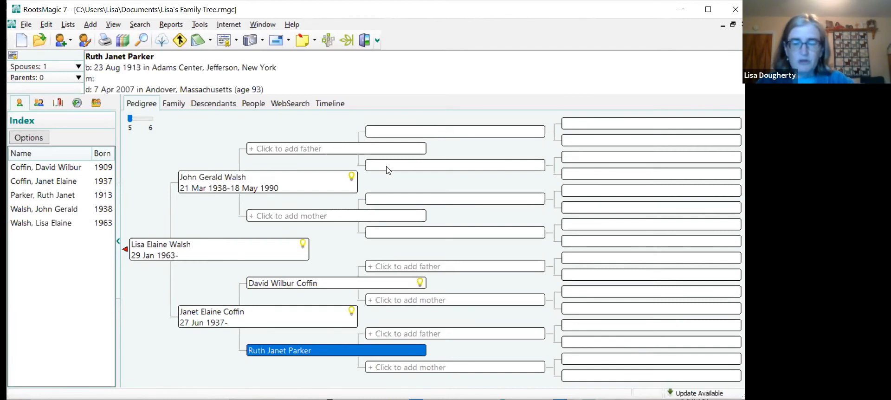
- Select the maternal grandfather in the pedigree and switch to the Family view of his household
{"action": "left_click", "coordinate": [275, 284]}
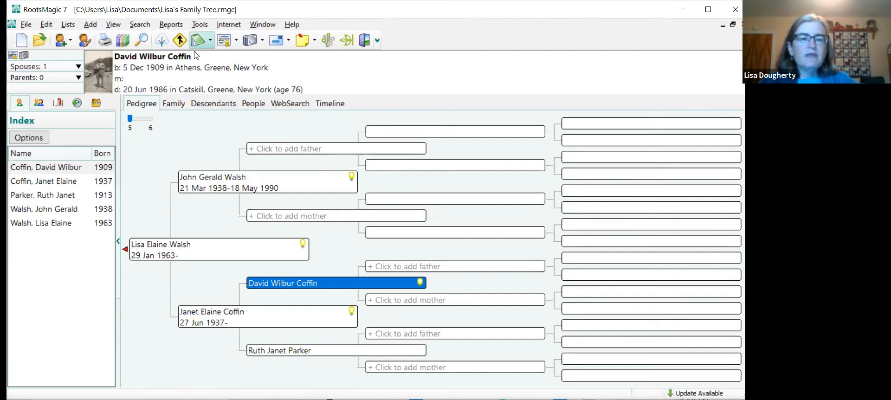
{"action": "left_click", "coordinate": [114, 27]}
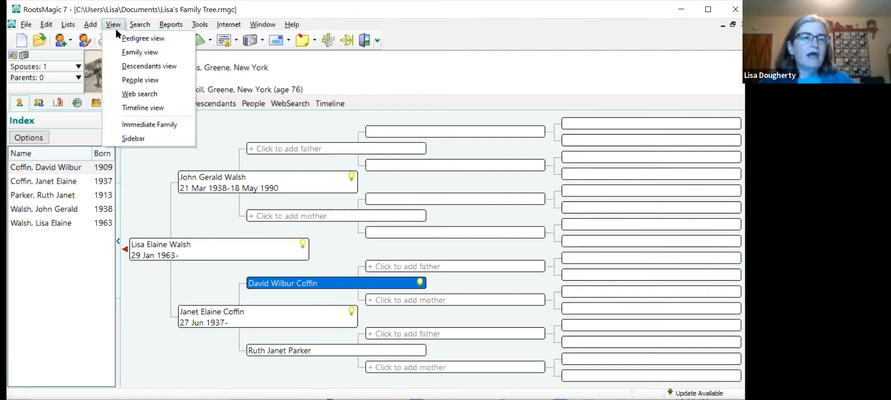
{"action": "left_click", "coordinate": [133, 53]}
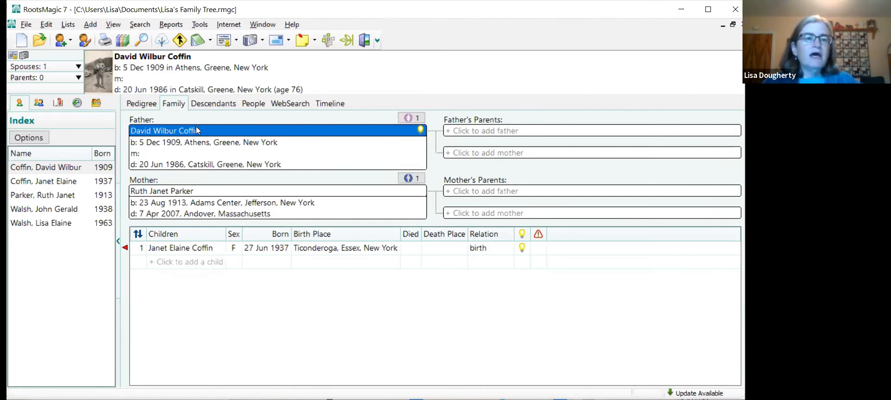
- Add a new child to the maternal grandparents, entering her given name and setting her sex to Female
{"action": "left_click", "coordinate": [91, 25]}
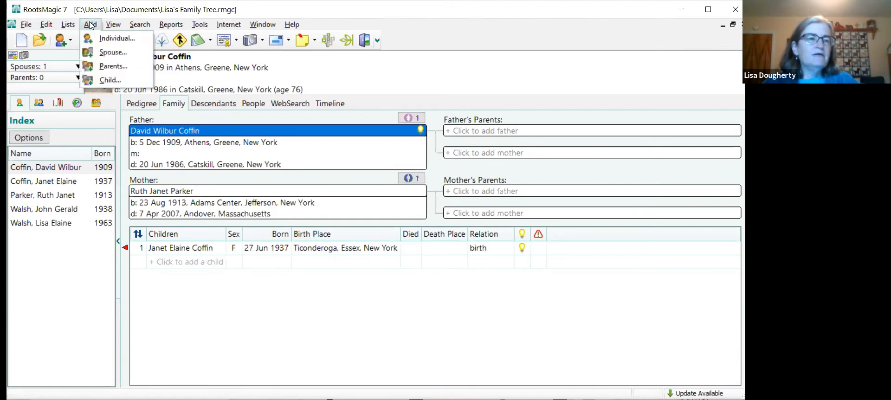
{"action": "left_click", "coordinate": [110, 79]}
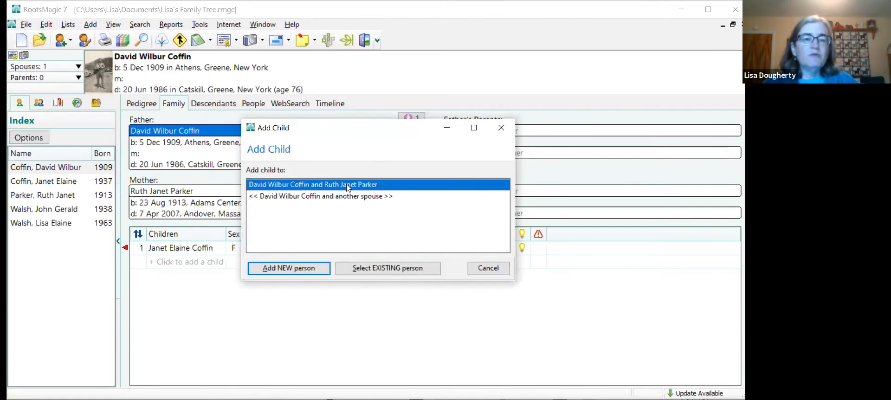
{"action": "left_click", "coordinate": [293, 270]}
{"action": "type", "text": "Catherine"}
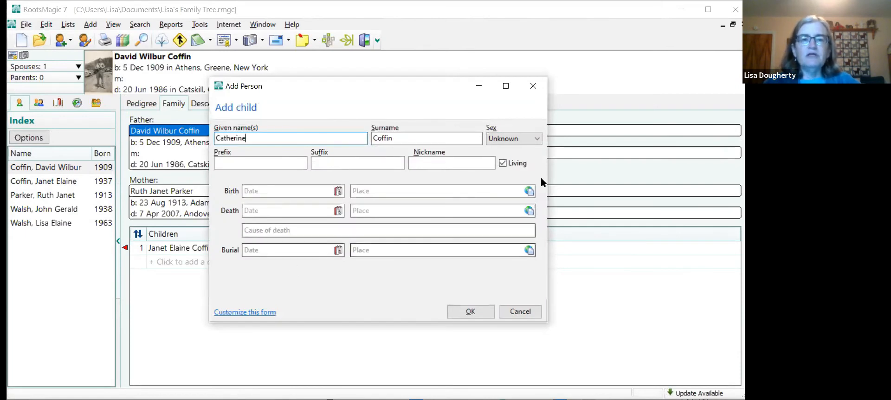
{"action": "left_click", "coordinate": [515, 139]}
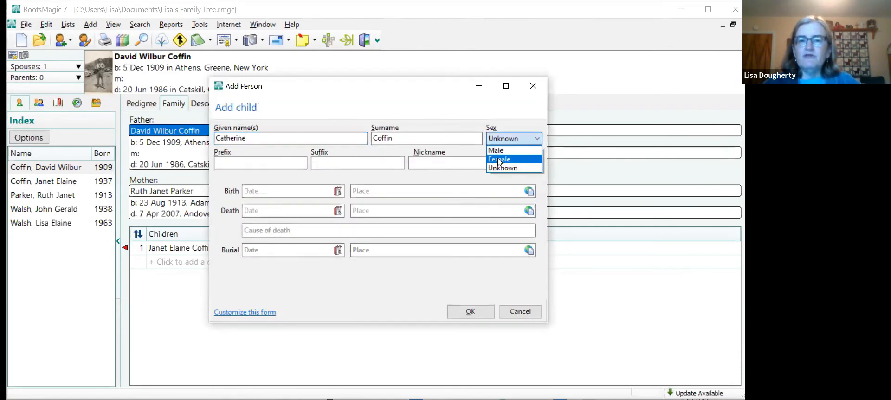
{"action": "left_click", "coordinate": [500, 160]}
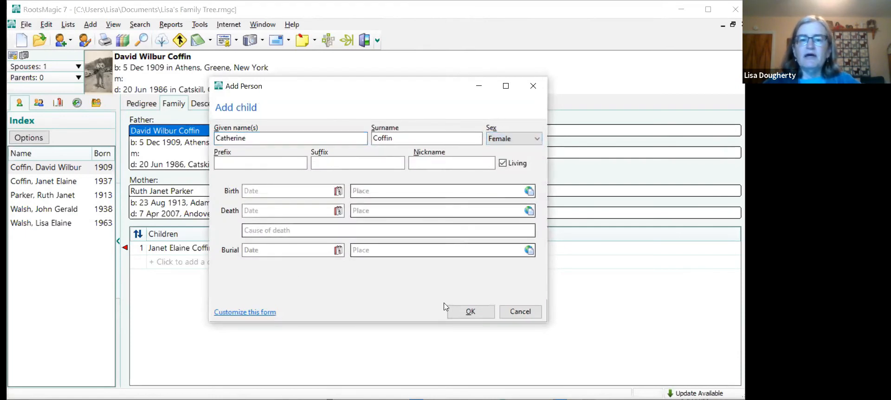
{"action": "left_click", "coordinate": [471, 311]}
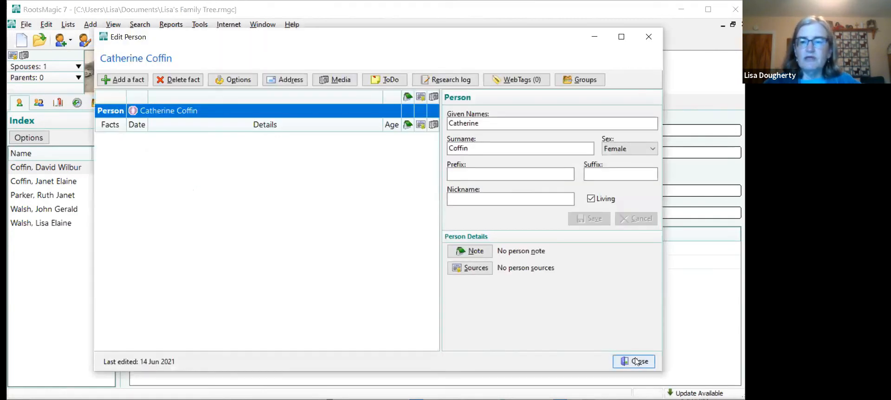
{"action": "left_click", "coordinate": [635, 362]}
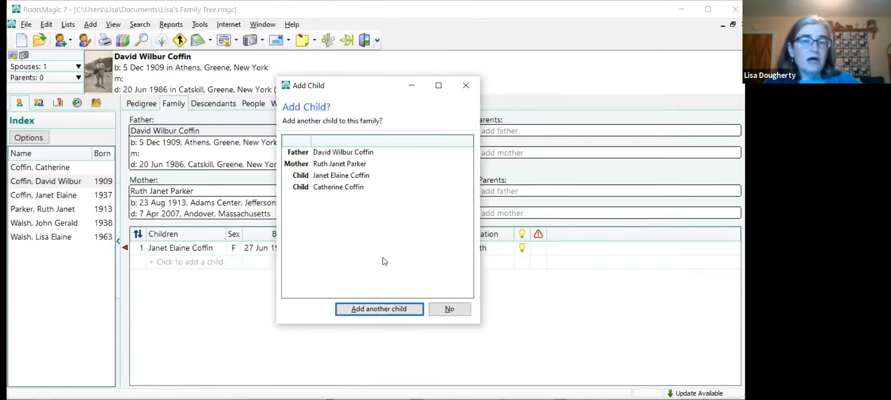
- Add another daughter to the same couple with her given name and sex Female, and accept the children's existing order
{"action": "left_click", "coordinate": [365, 309]}
{"action": "left_click", "coordinate": [224, 251]}
{"action": "type", "text": "Norma"}
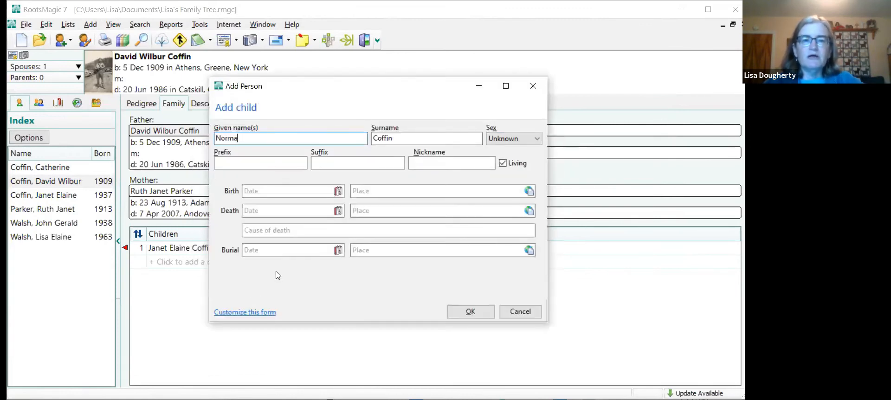
{"action": "left_click", "coordinate": [513, 138]}
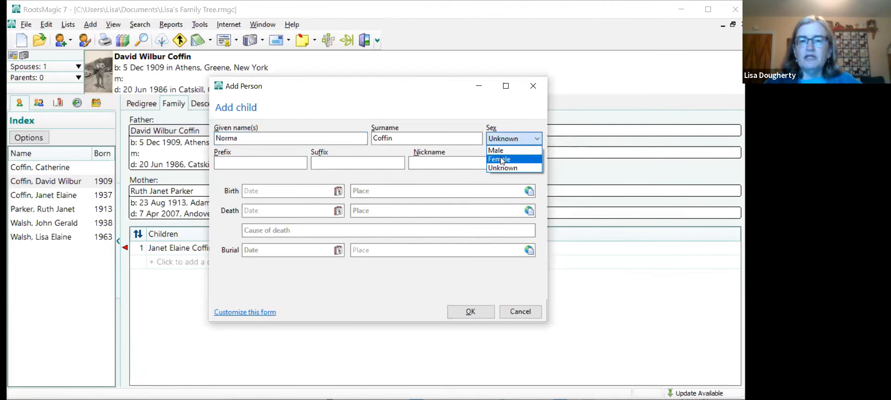
{"action": "left_click", "coordinate": [502, 161]}
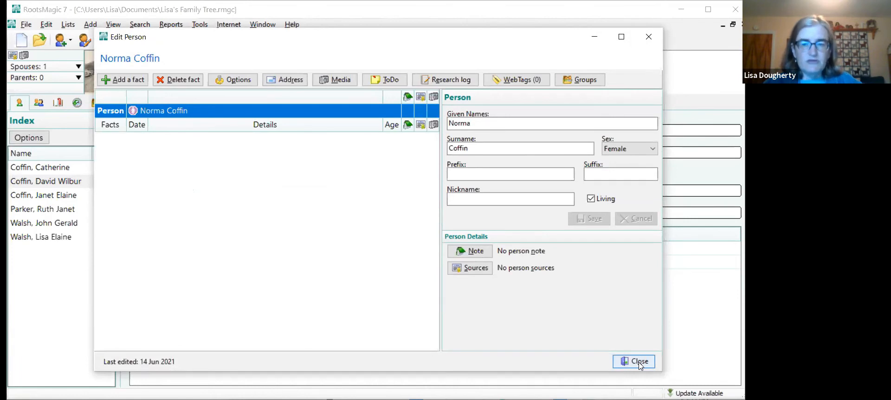
{"action": "left_click", "coordinate": [639, 365]}
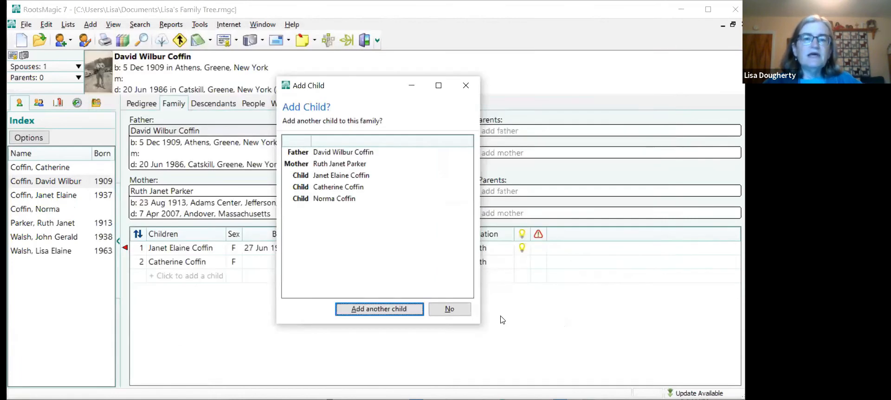
{"action": "left_click", "coordinate": [450, 310]}
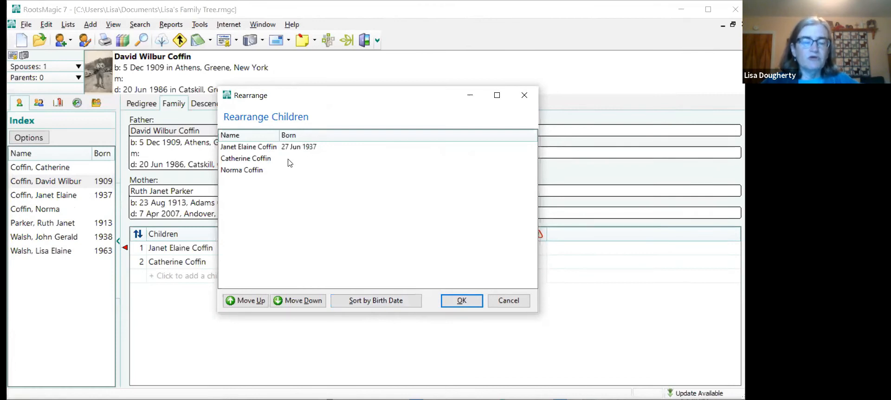
{"action": "left_click", "coordinate": [467, 302]}
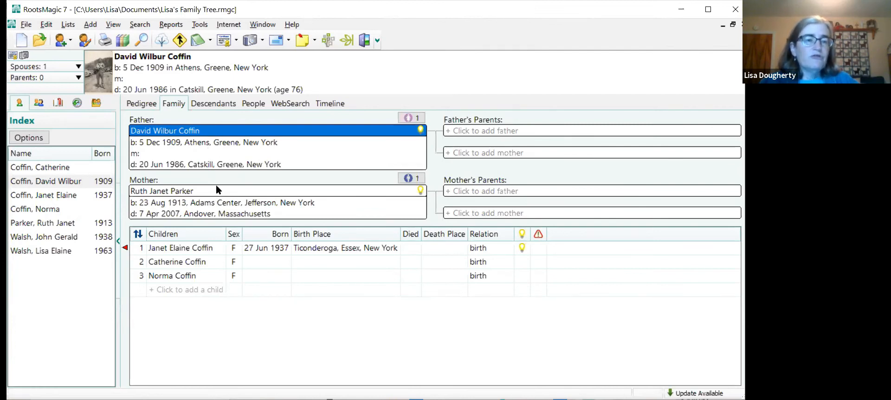
- Open the maternal grandfather's record from the family view and add a Marriage fact linked to his existing spouse
{"action": "double_click", "coordinate": [221, 133]}
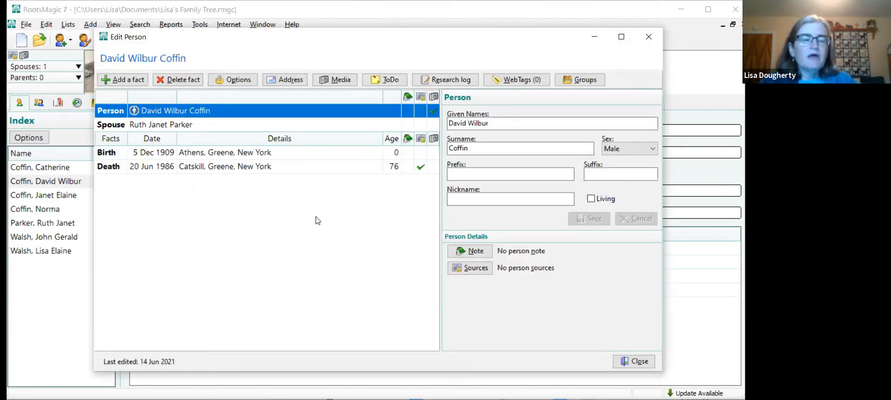
{"action": "left_click", "coordinate": [131, 81]}
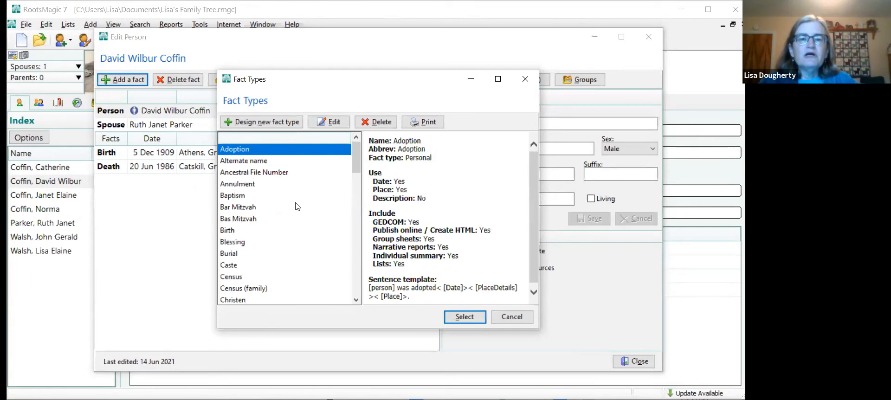
{"action": "scroll", "coordinate": [297, 207], "scroll_direction": "down", "scroll_amount": 9}
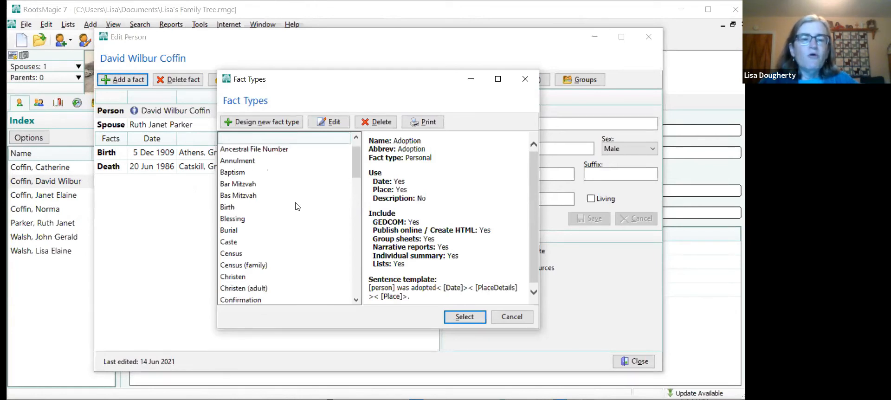
{"action": "scroll", "coordinate": [297, 207], "scroll_direction": "down", "scroll_amount": 2}
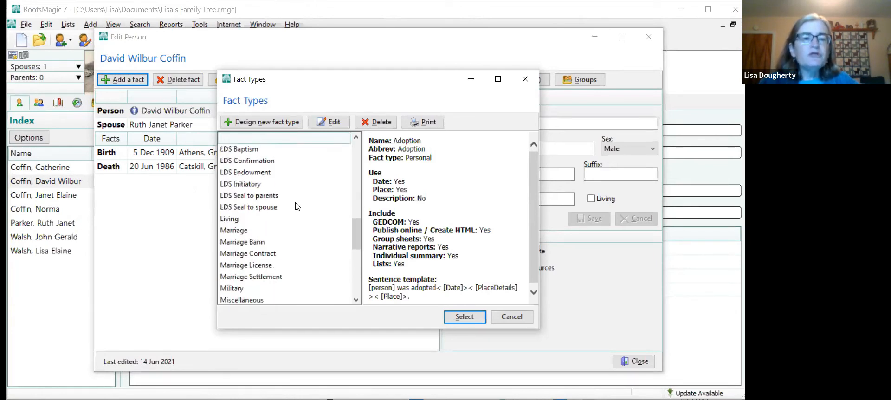
{"action": "scroll", "coordinate": [274, 213], "scroll_direction": "down", "scroll_amount": 2}
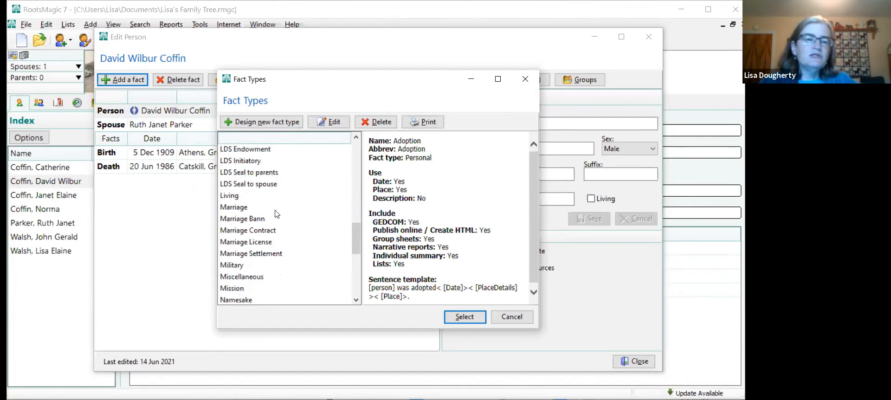
{"action": "scroll", "coordinate": [276, 213], "scroll_direction": "up", "scroll_amount": 2}
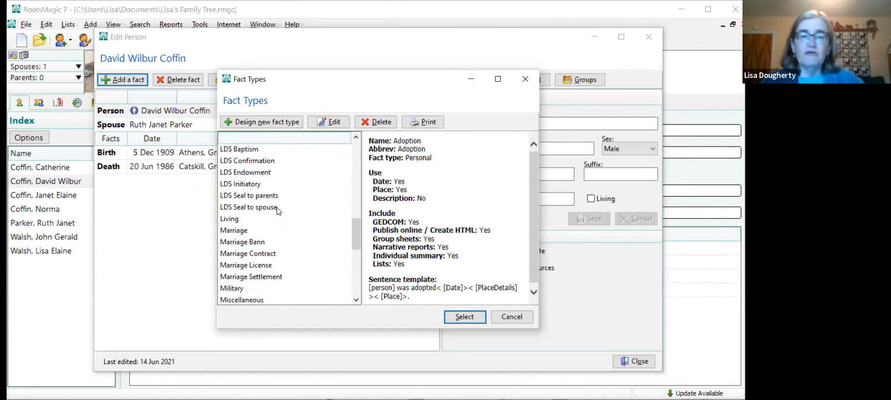
{"action": "scroll", "coordinate": [278, 211], "scroll_direction": "up", "scroll_amount": 6}
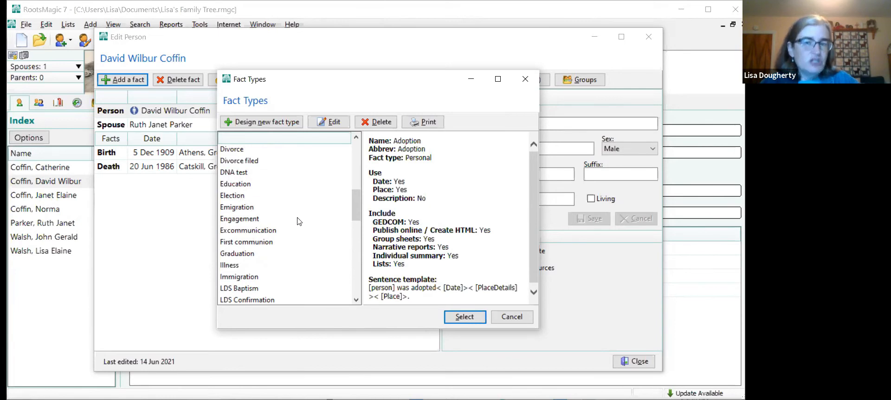
{"action": "scroll", "coordinate": [299, 221], "scroll_direction": "down", "scroll_amount": 5}
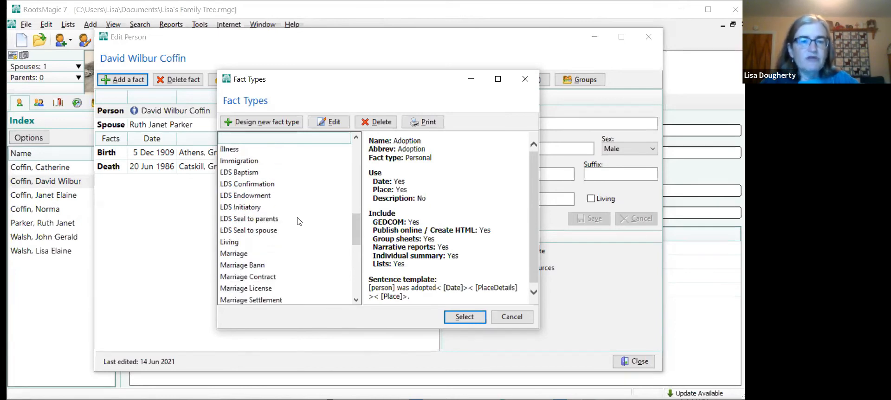
{"action": "scroll", "coordinate": [299, 222], "scroll_direction": "down", "scroll_amount": 1}
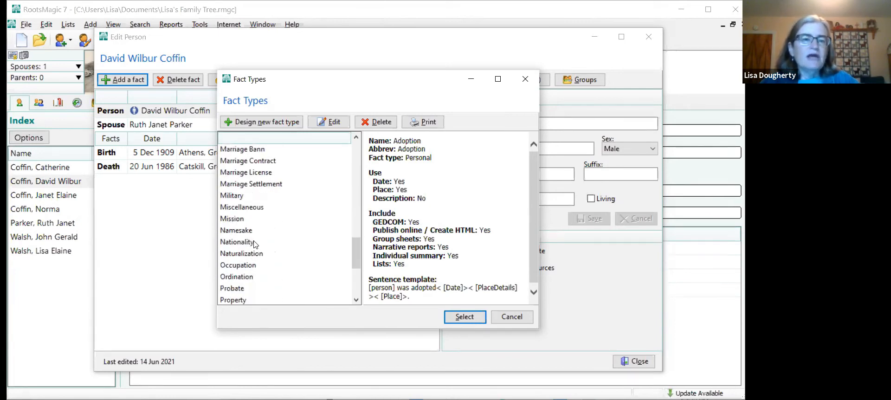
{"action": "scroll", "coordinate": [293, 240], "scroll_direction": "up", "scroll_amount": 2}
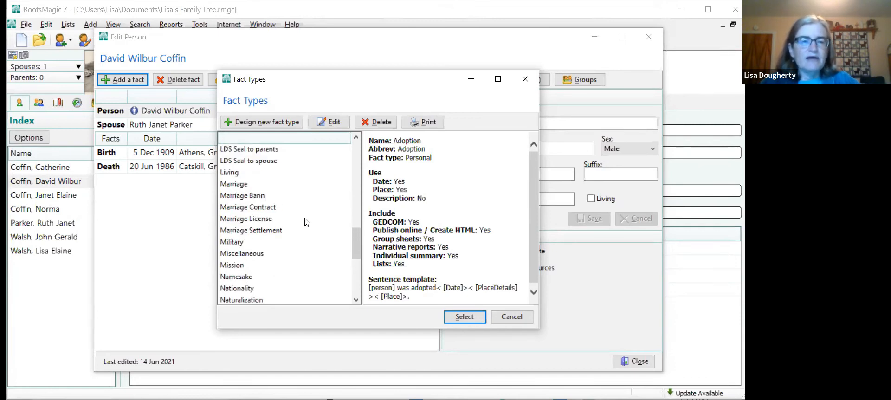
{"action": "left_click", "coordinate": [234, 186]}
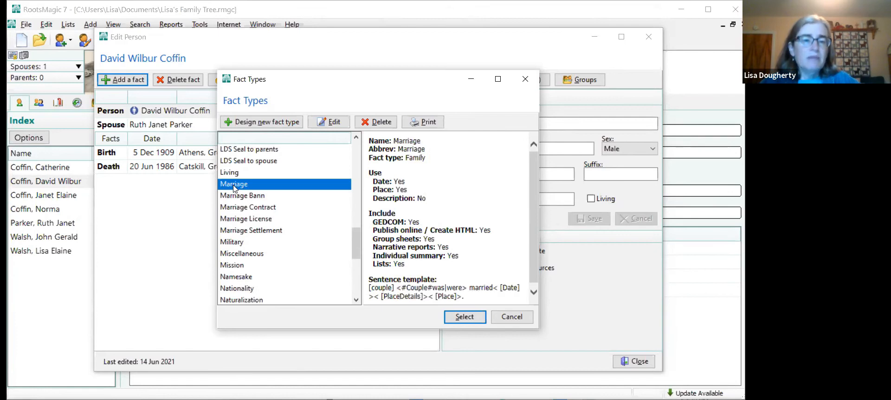
{"action": "left_click", "coordinate": [460, 319]}
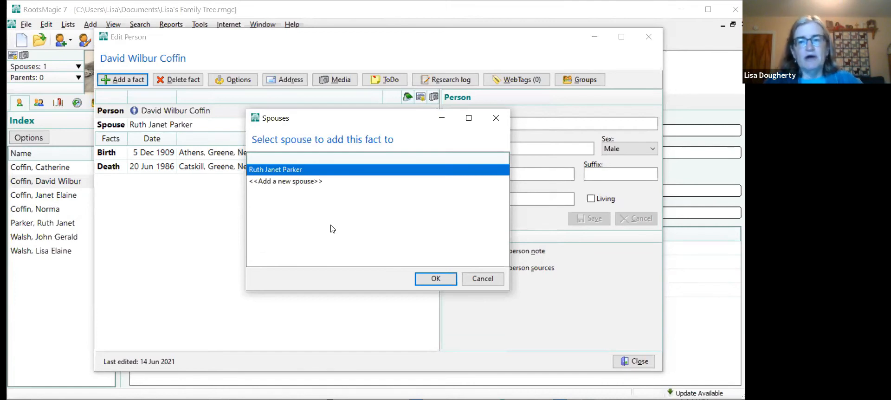
{"action": "left_click", "coordinate": [437, 279]}
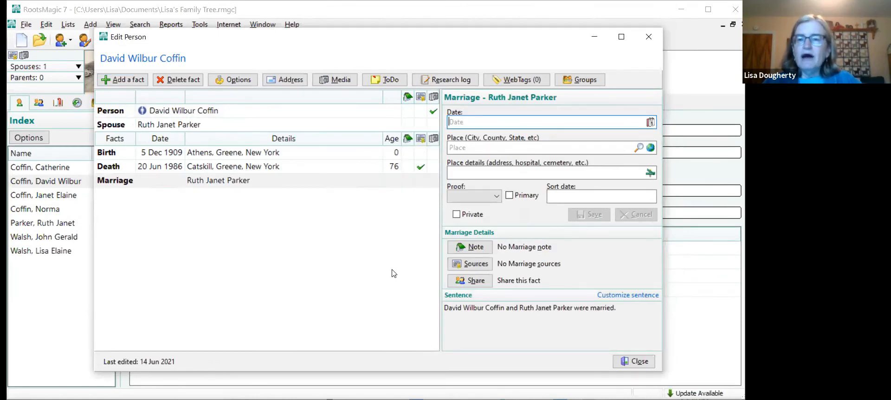
- Set the Marriage fact's date to 3 July 1936 and its place to Adams Center, Jefferson, New York, and save it
{"action": "type", "text": "3 J"}
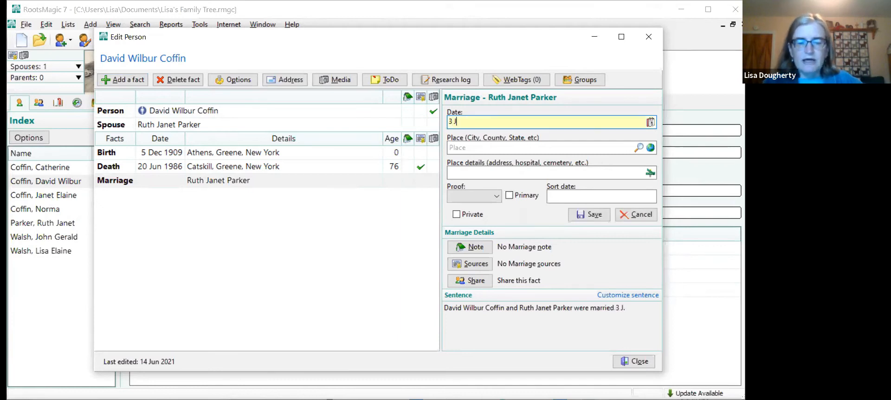
{"action": "type", "text": "uly 1936"}
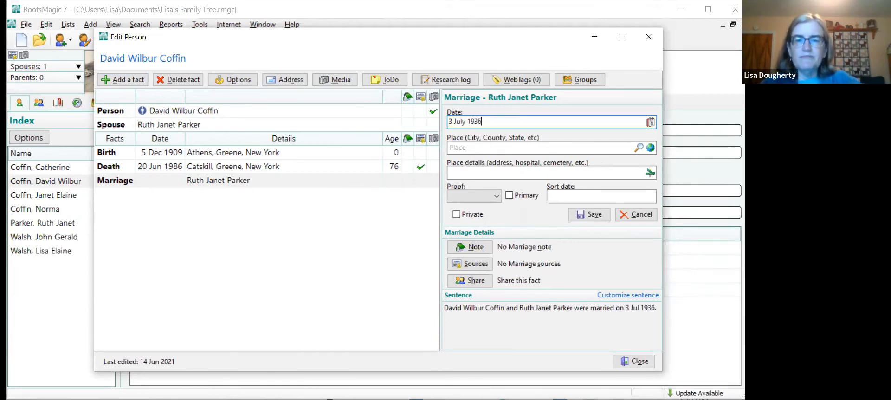
{"action": "left_click", "coordinate": [459, 145]}
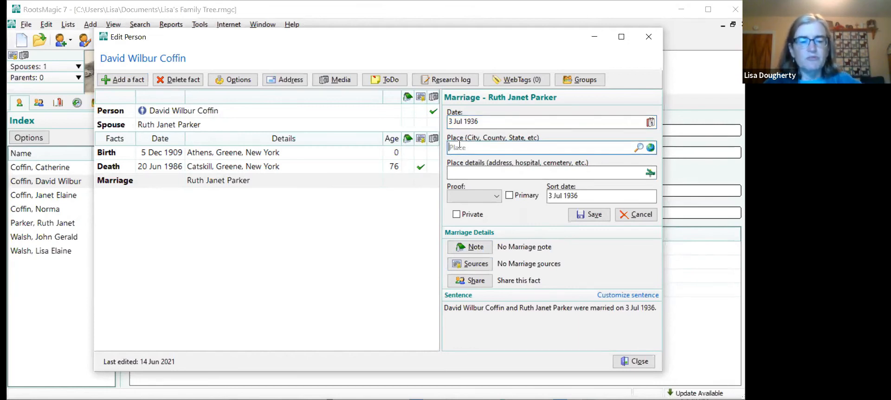
{"action": "type", "text": "A"}
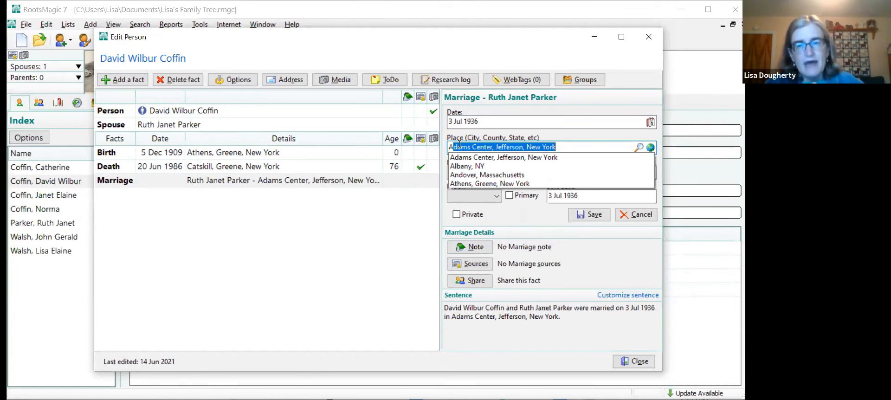
{"action": "type", "text": "d"}
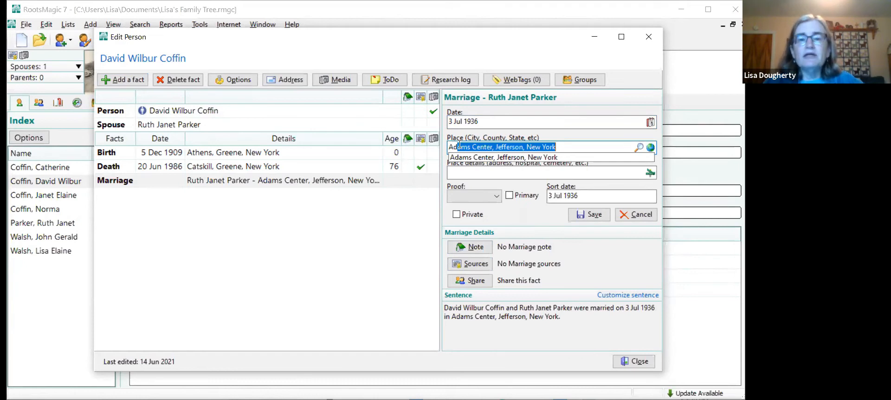
{"action": "left_click", "coordinate": [486, 157]}
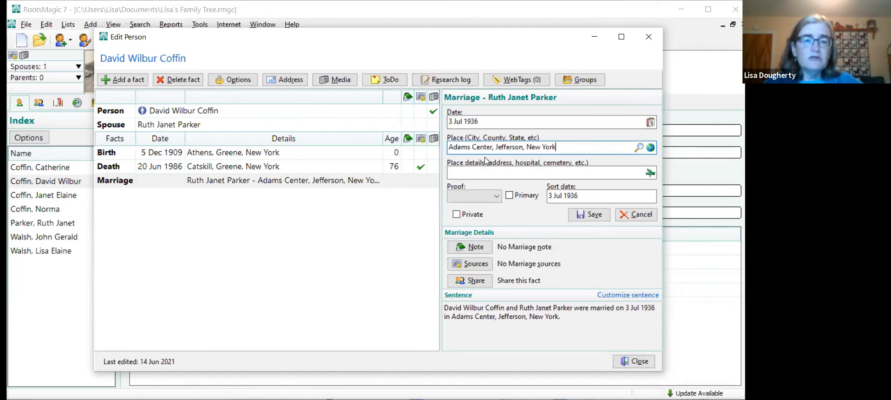
{"action": "left_click", "coordinate": [580, 214]}
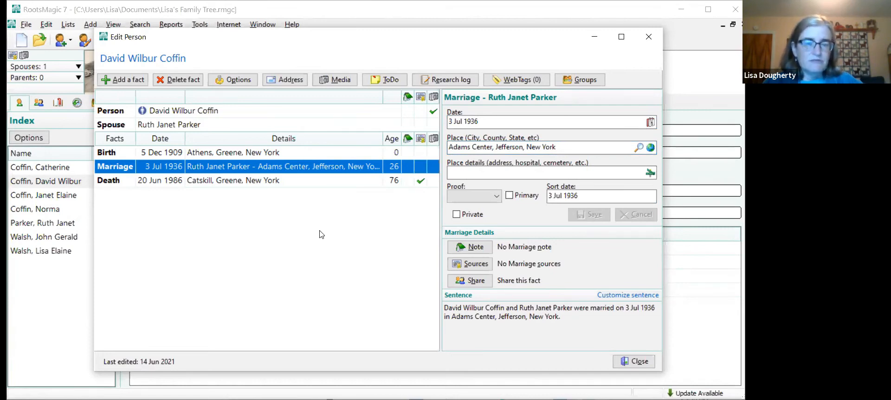
- Start a new source for the Marriage fact, searching the source types for marriage and choosing Marriage Certificate (Church)
{"action": "left_click", "coordinate": [421, 172]}
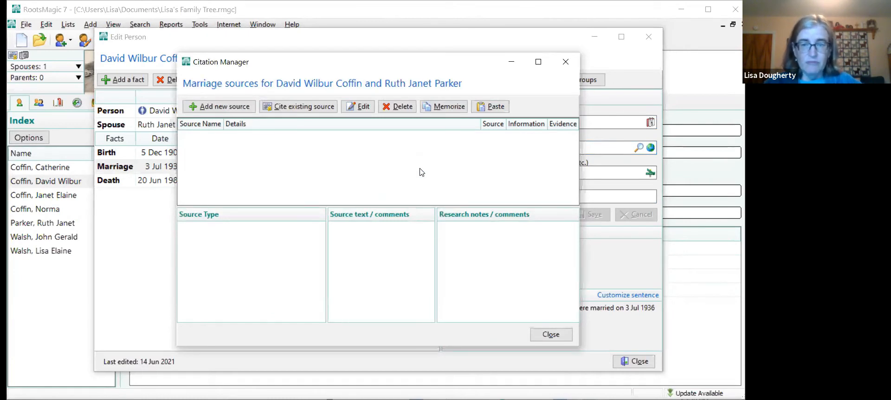
{"action": "left_click", "coordinate": [216, 110]}
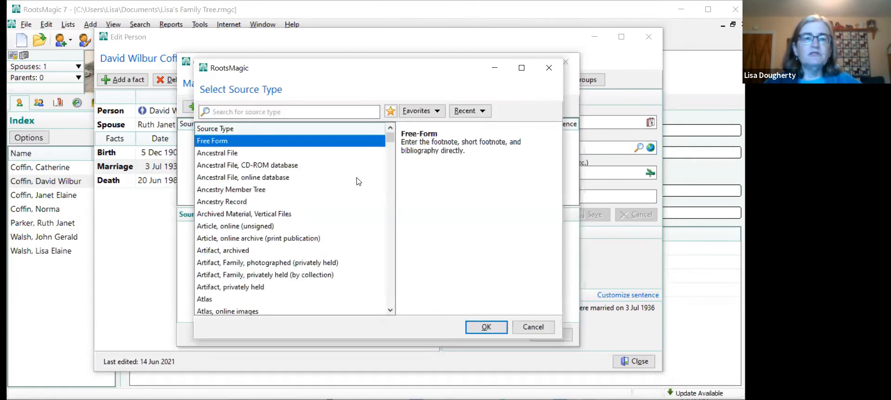
{"action": "left_click", "coordinate": [241, 111]}
{"action": "type", "text": "mar"}
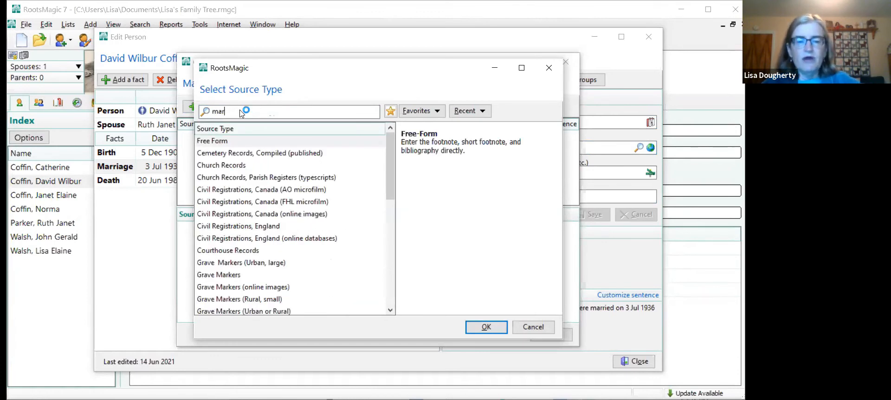
{"action": "type", "text": "ria"}
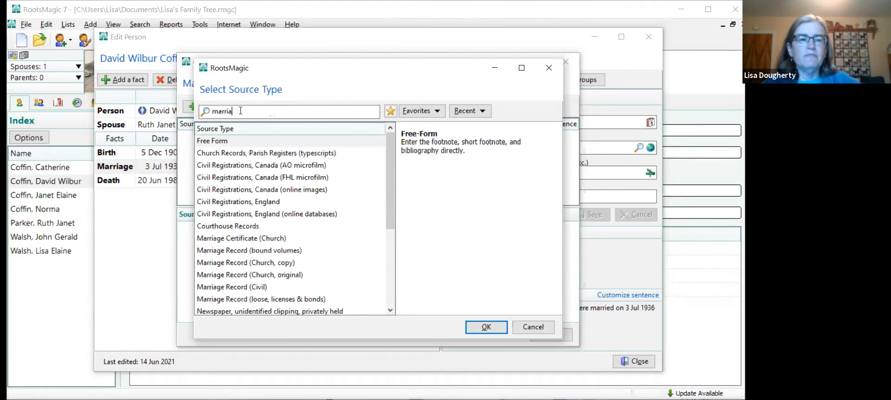
{"action": "left_click", "coordinate": [246, 241]}
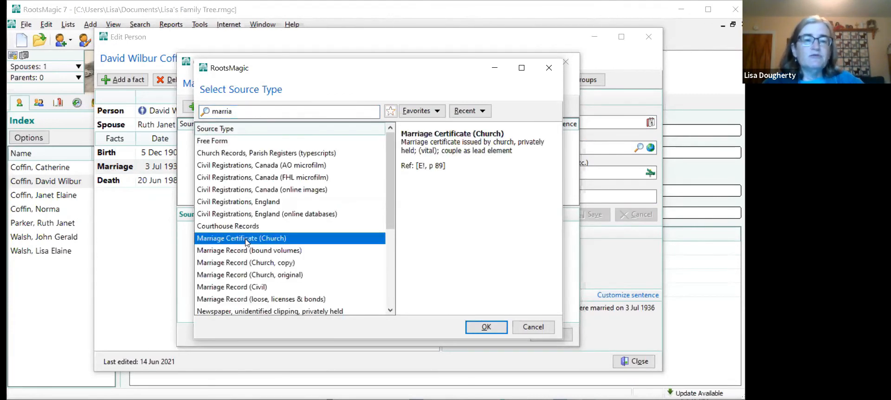
{"action": "left_click", "coordinate": [495, 330]}
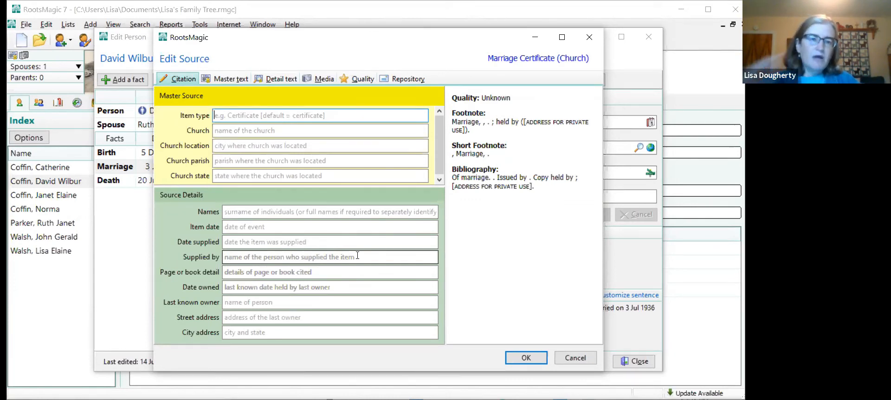
- Enter Marriage Certificate as the source's item type, name the master source "Grandparents' marriage certificate", and close the fact's citations
{"action": "type", "text": "M"}
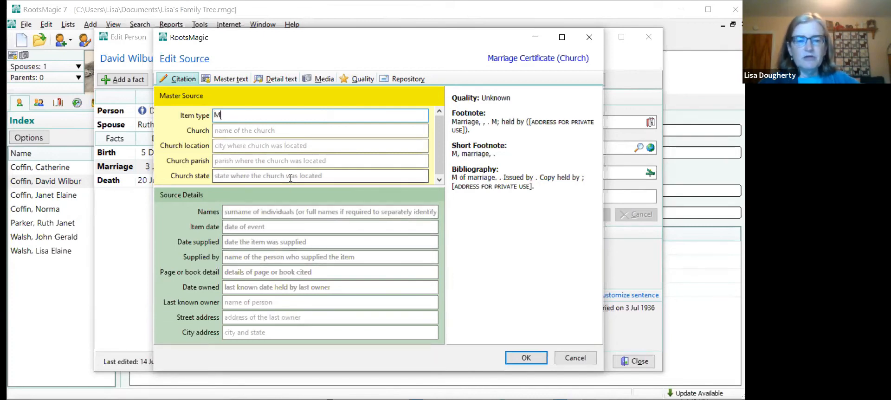
{"action": "type", "text": "arriage Ce"}
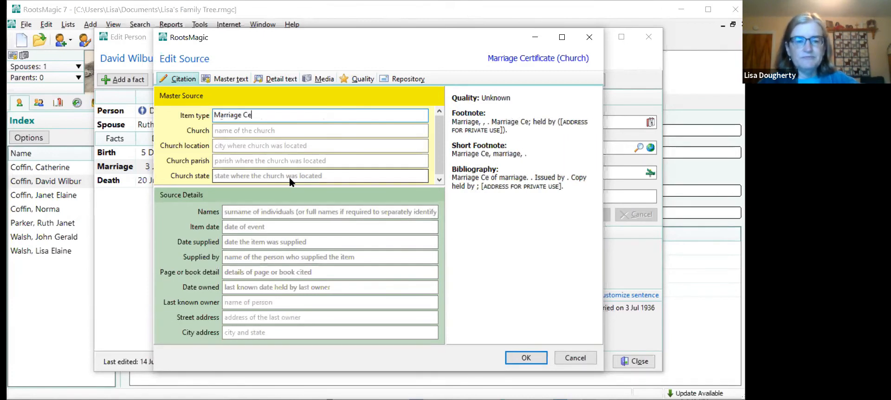
{"action": "type", "text": "rtificate"}
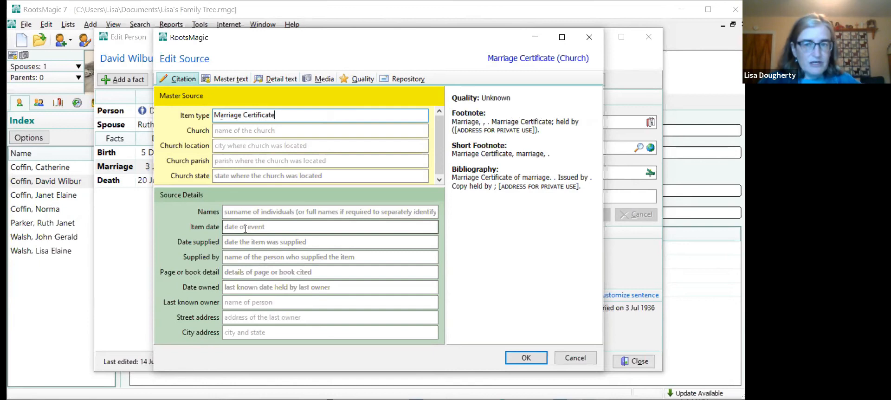
{"action": "left_click", "coordinate": [518, 362]}
{"action": "type", "text": "Grandparents' marriage certica"}
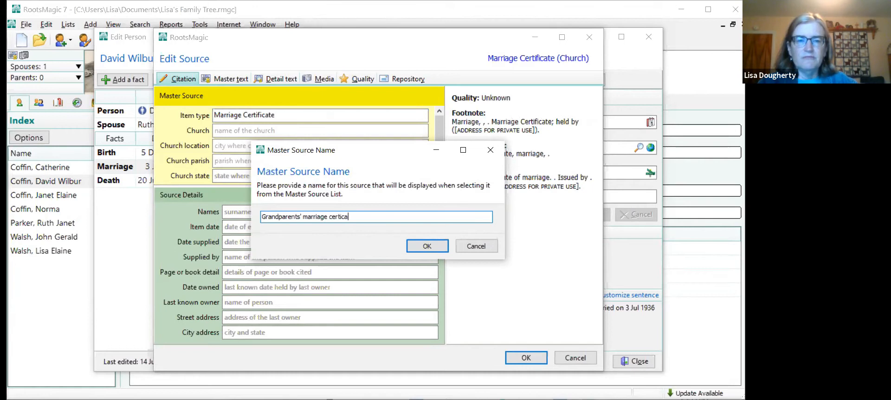
{"action": "key", "text": "BackSpace"}
{"action": "type", "text": "ficate"}
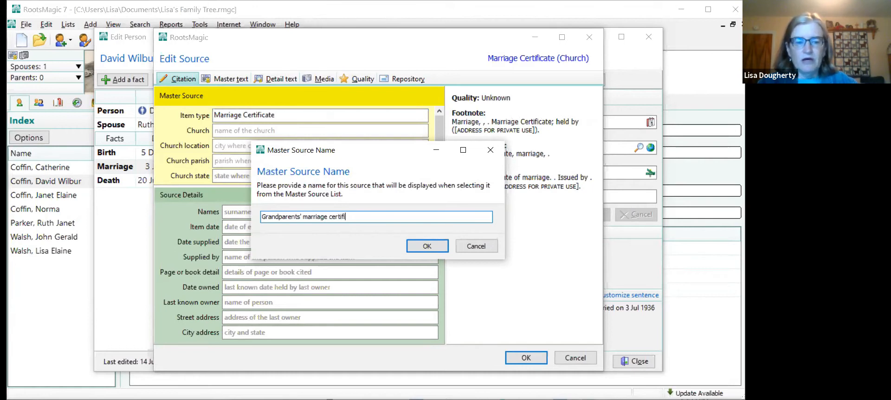
{"action": "left_click", "coordinate": [425, 251]}
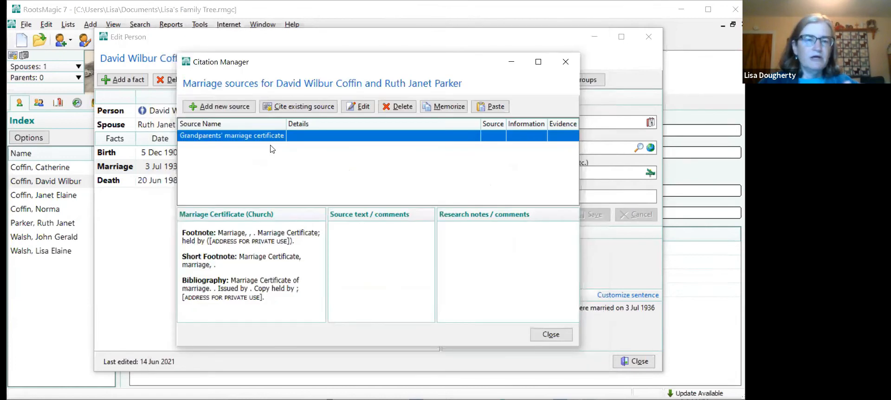
{"action": "left_click", "coordinate": [548, 335]}
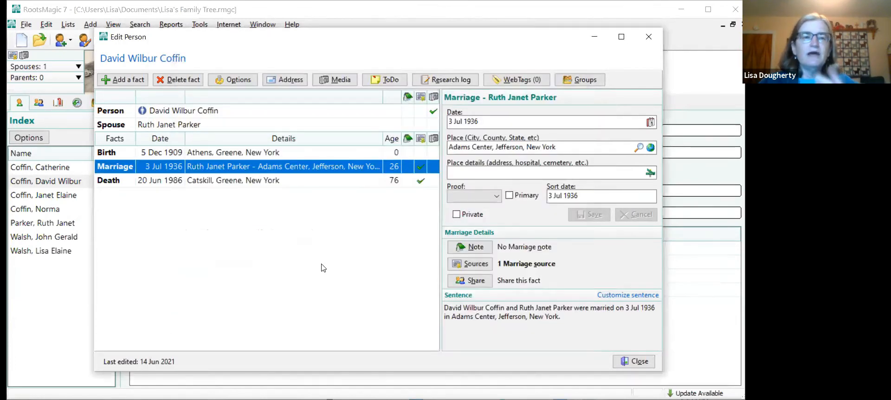
{"action": "left_click", "coordinate": [309, 112]}
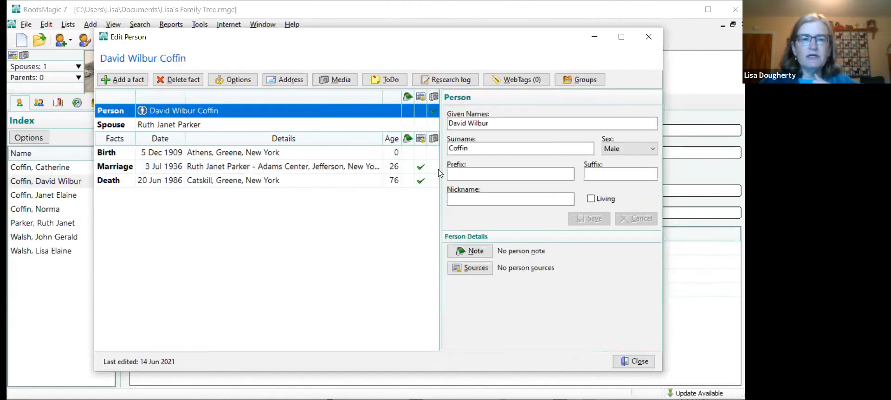
{"action": "mouse_move", "coordinate": [420, 171]}
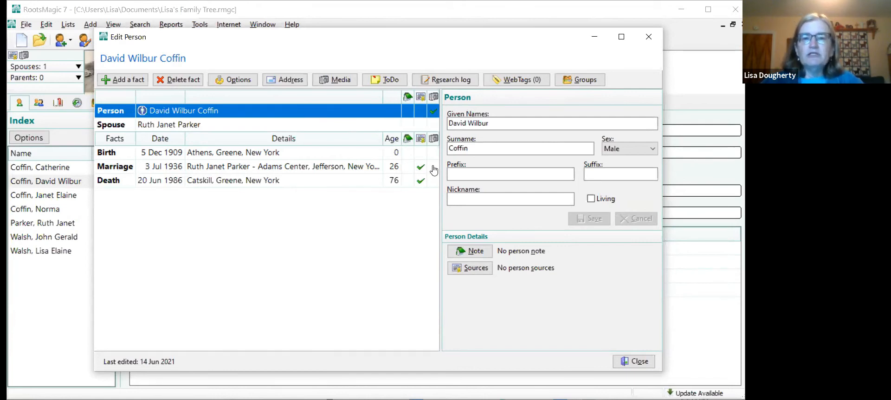
- Add the image file "(104)1936 3 July wedding certificate.jpg" from disk to the Marriage fact's media album
{"action": "left_click", "coordinate": [433, 171]}
{"action": "left_click", "coordinate": [434, 171]}
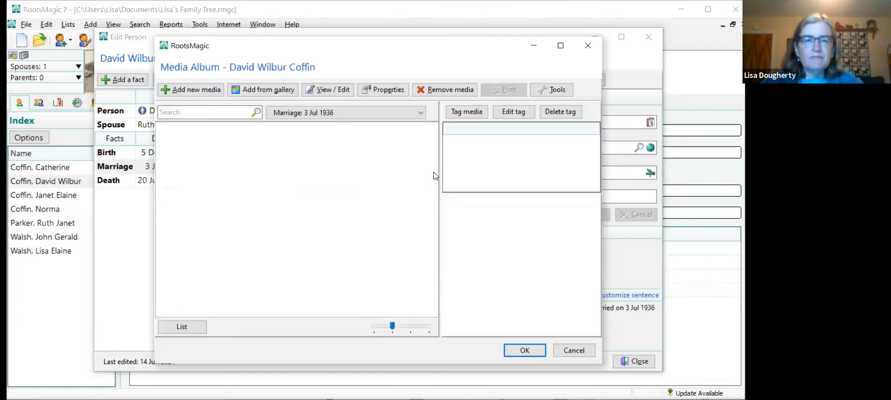
{"action": "left_click", "coordinate": [184, 92]}
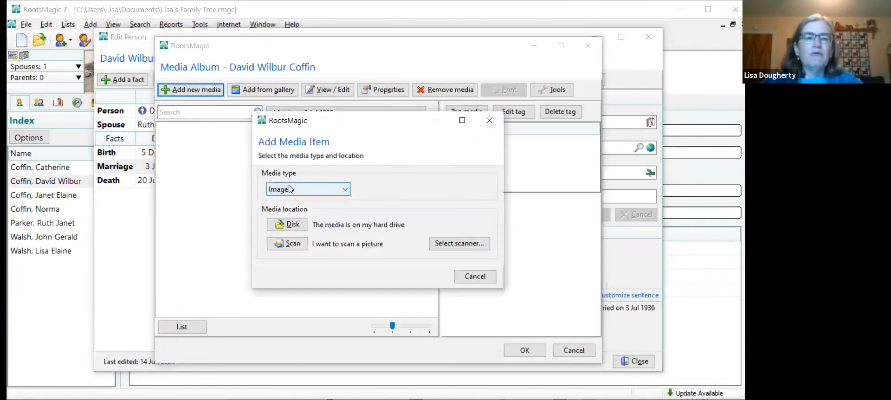
{"action": "left_click", "coordinate": [286, 227]}
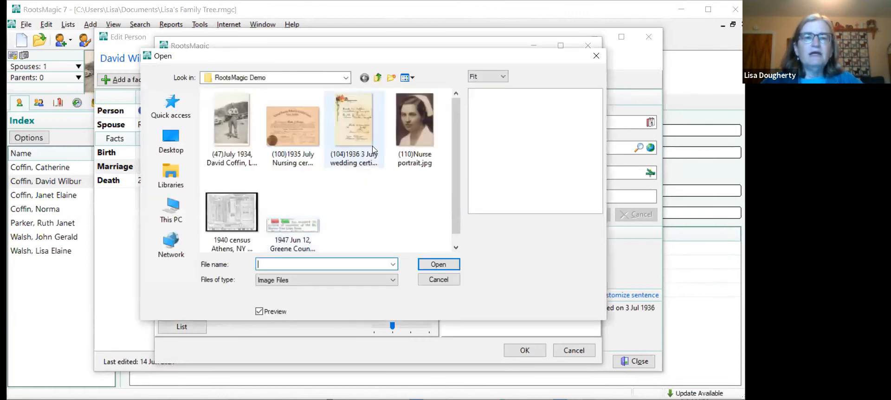
{"action": "left_click", "coordinate": [354, 132]}
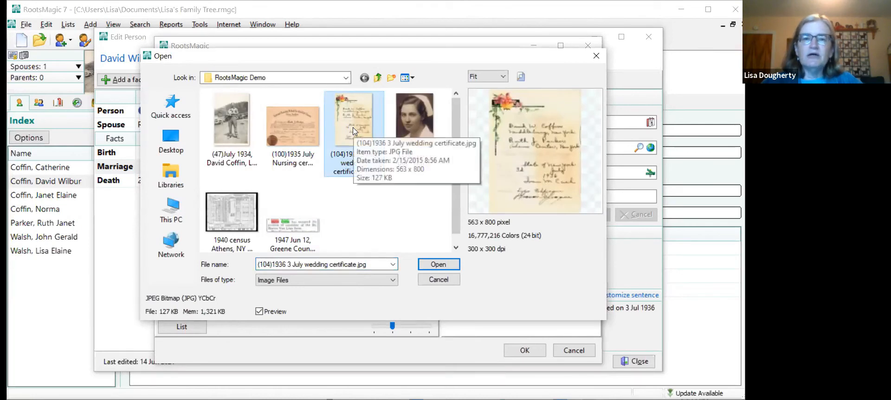
{"action": "left_click", "coordinate": [431, 264]}
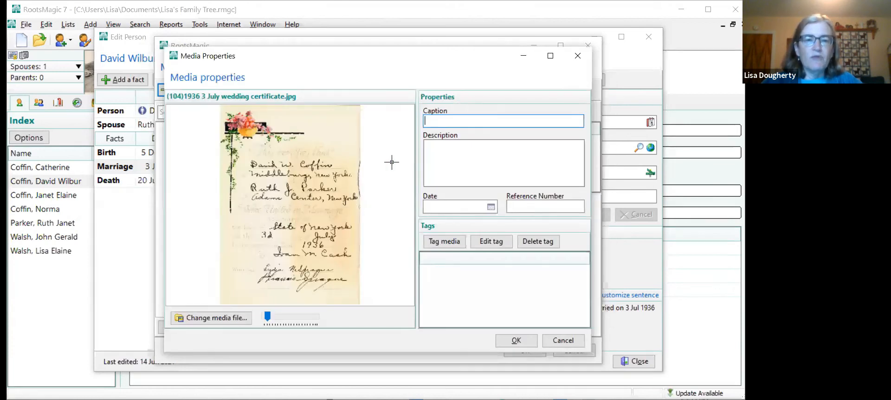
- Caption the image "Grandparents' wedding certificate" and save it in the Marriage fact's media album
{"action": "type", "text": "G"}
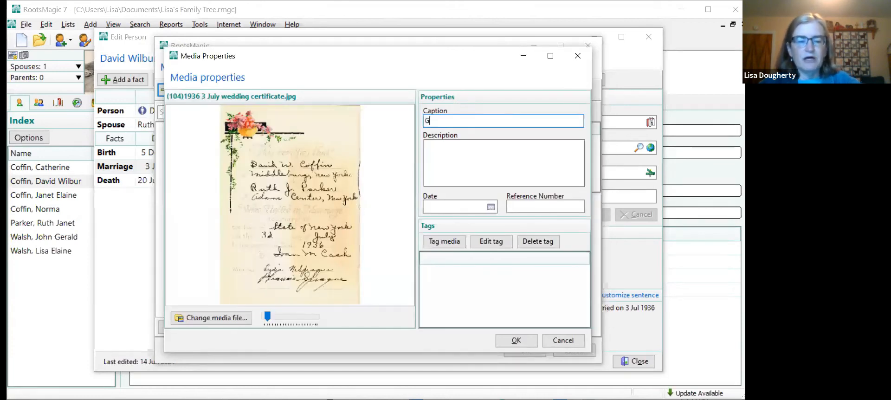
{"action": "type", "text": "randparent"}
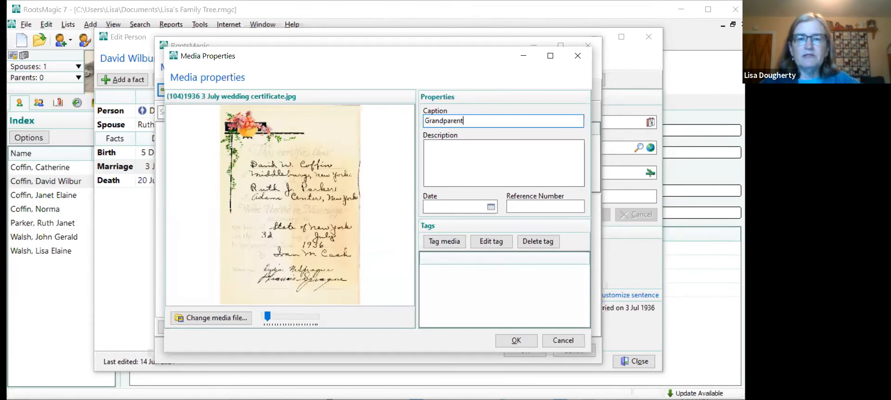
{"action": "type", "text": "s' wedding cr"}
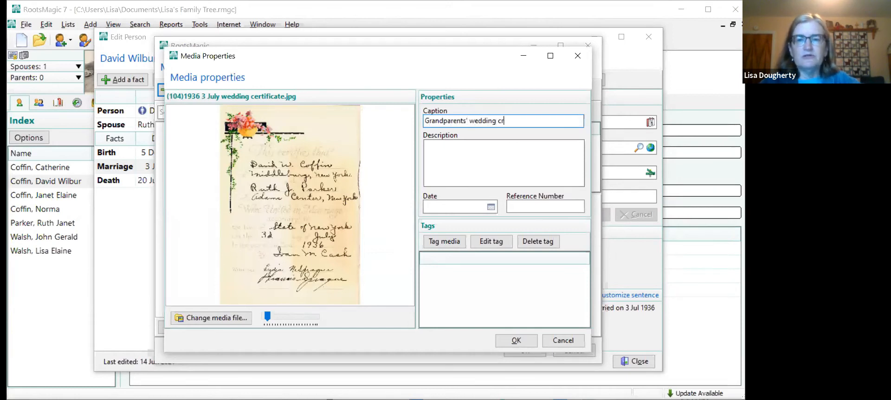
{"action": "key", "text": "BackSpace"}
{"action": "type", "text": "erti"}
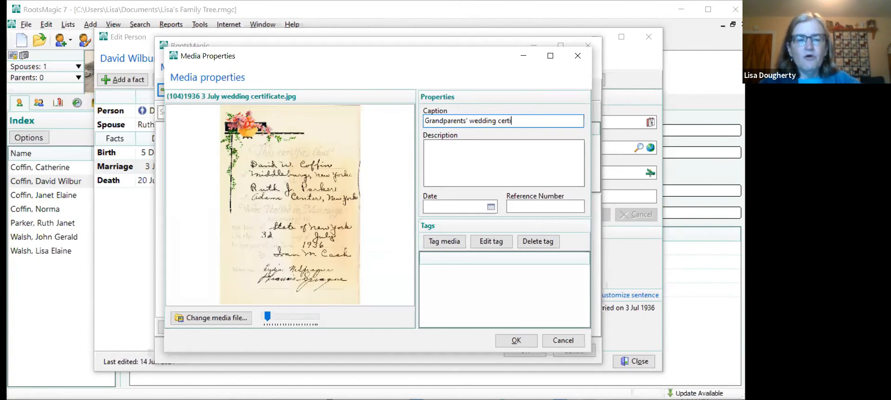
{"action": "type", "text": "ficate"}
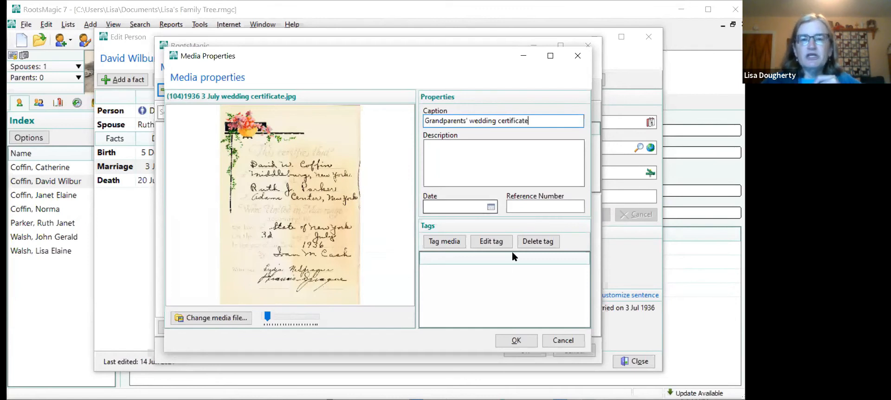
{"action": "left_click", "coordinate": [505, 341]}
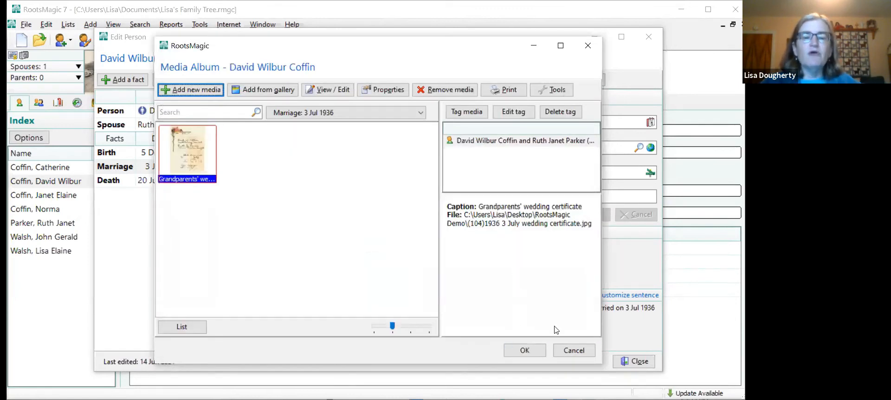
{"action": "left_click", "coordinate": [534, 352]}
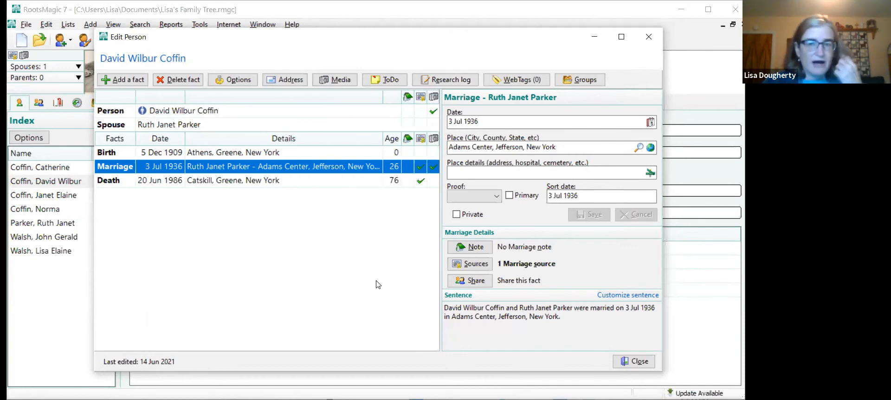
- Review the media attached to the Marriage fact and close the maternal grandfather's record
{"action": "left_click", "coordinate": [434, 169]}
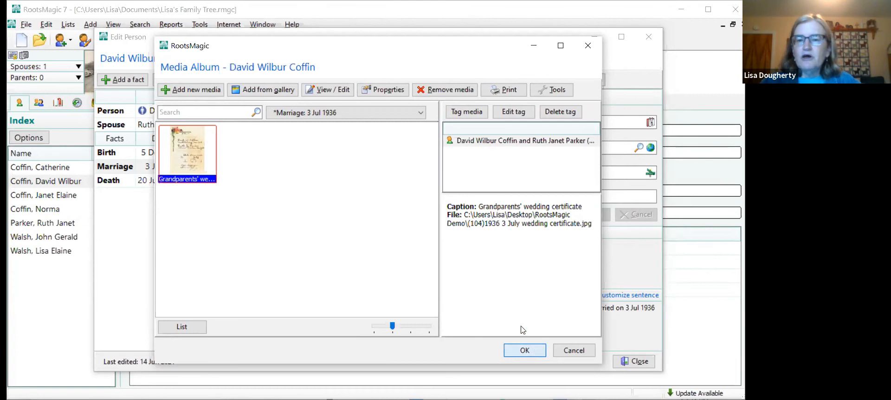
{"action": "left_click", "coordinate": [536, 352]}
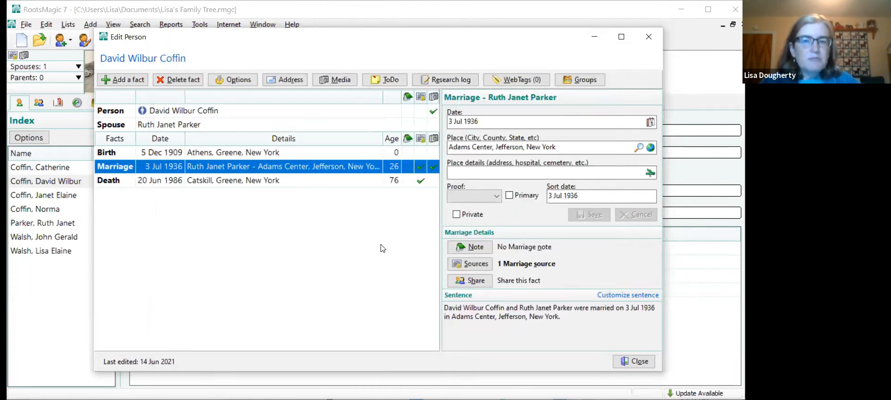
{"action": "left_click", "coordinate": [643, 366]}
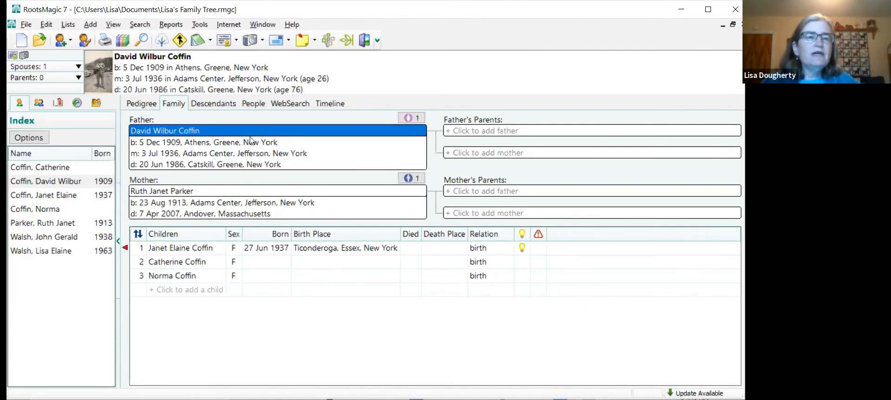
- Switch to the pedigree view and move down two generations from the maternal grandfather to the tree's first person
{"action": "left_click", "coordinate": [112, 26]}
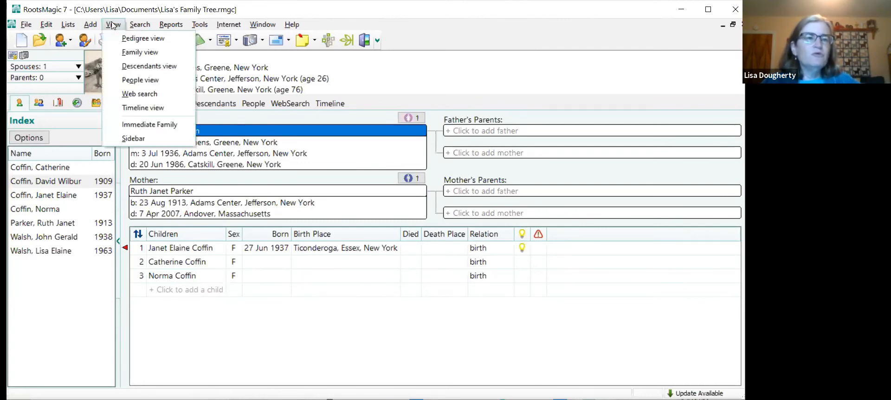
{"action": "left_click", "coordinate": [134, 41]}
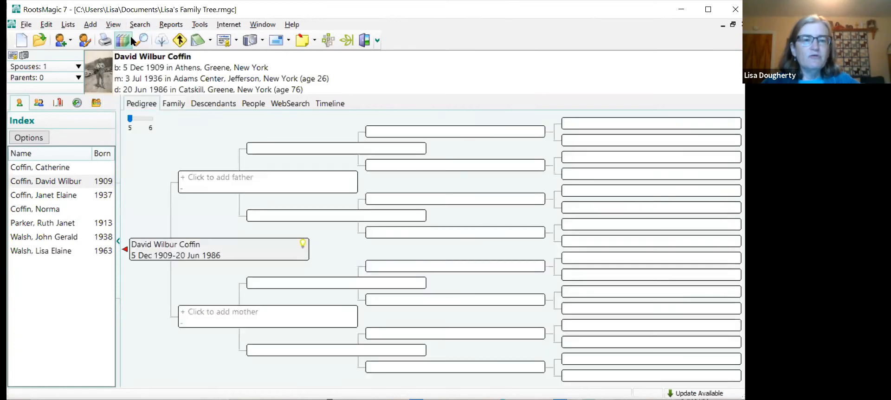
{"action": "left_click", "coordinate": [220, 254]}
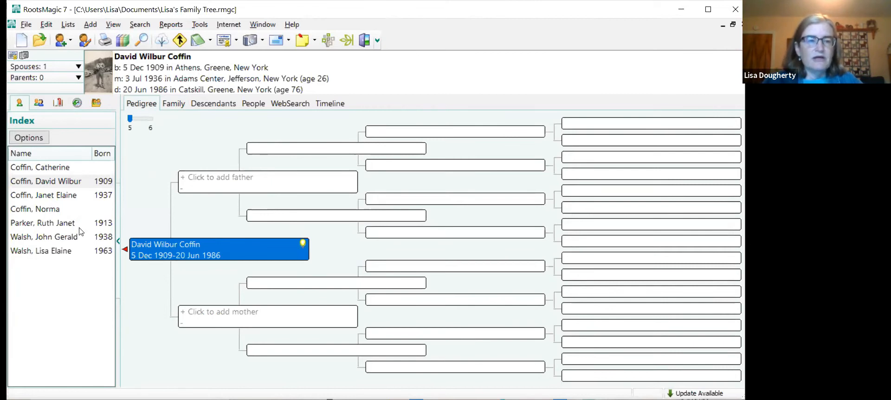
{"action": "left_click", "coordinate": [125, 250]}
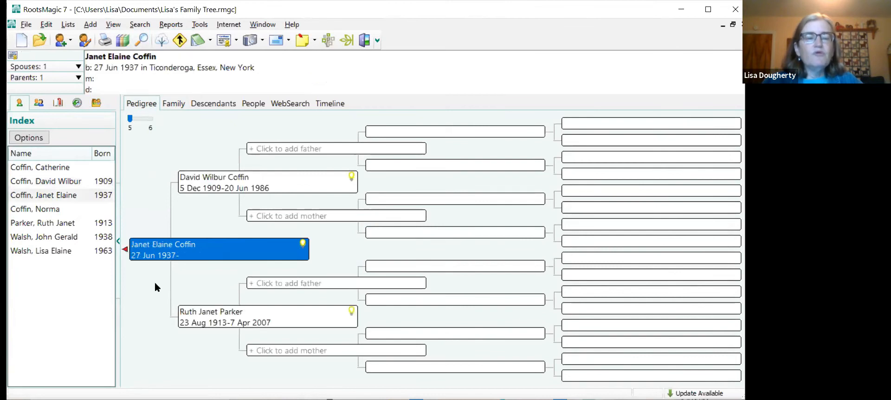
{"action": "left_click", "coordinate": [125, 249]}
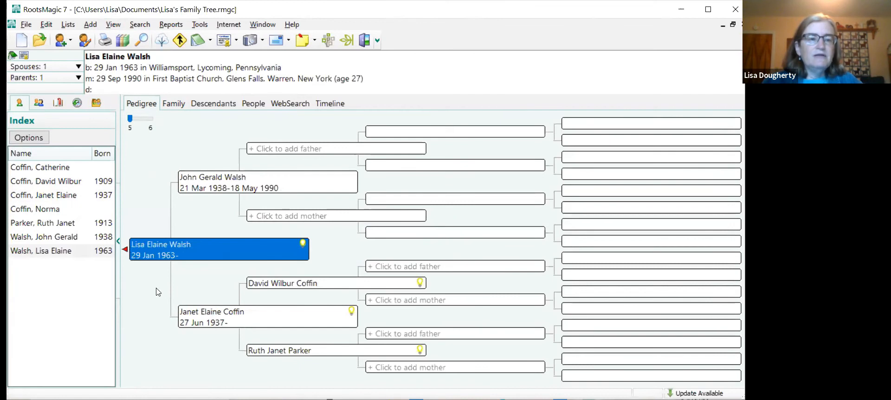
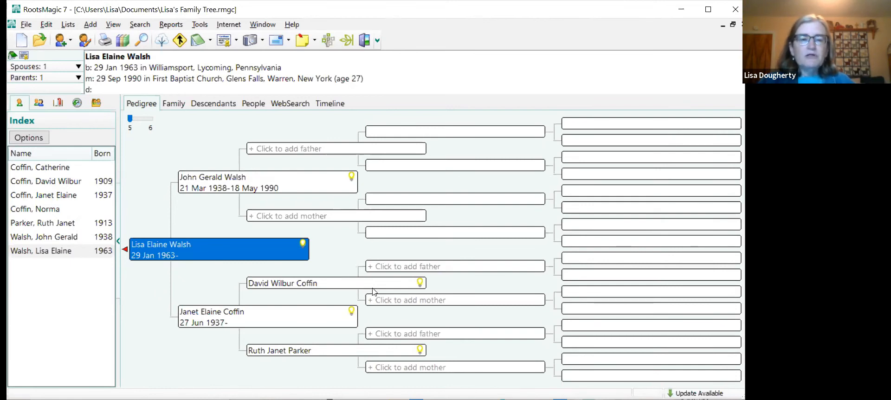
- Select the maternal grandfather in the pedigree and display his descendants view
{"action": "left_click", "coordinate": [297, 283]}
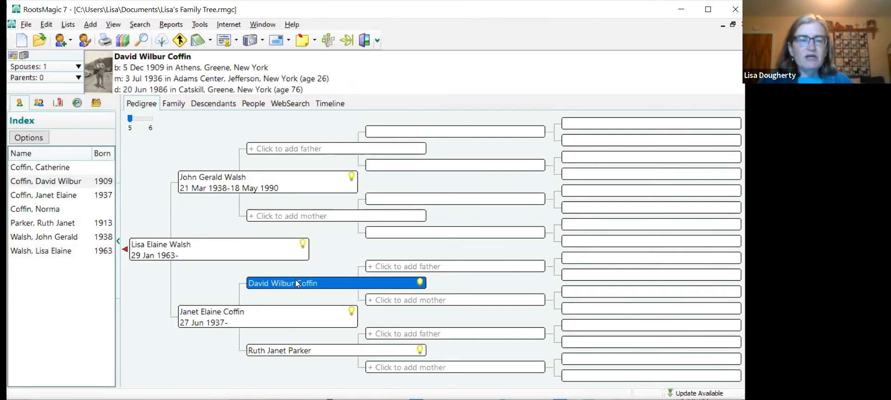
{"action": "left_click", "coordinate": [114, 25]}
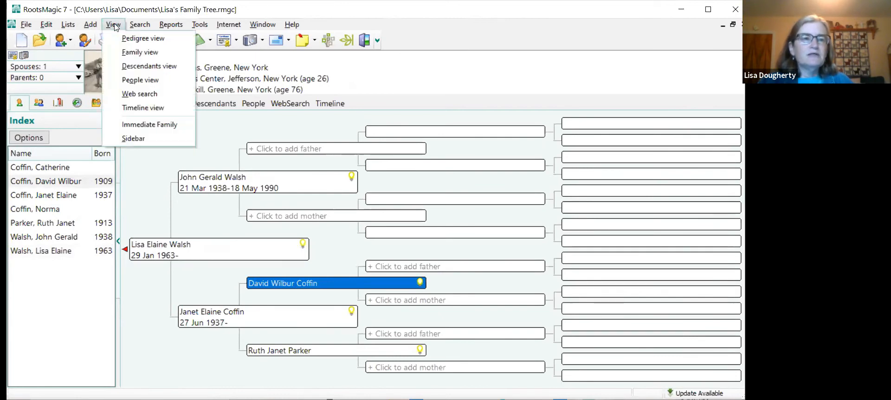
{"action": "left_click", "coordinate": [131, 69]}
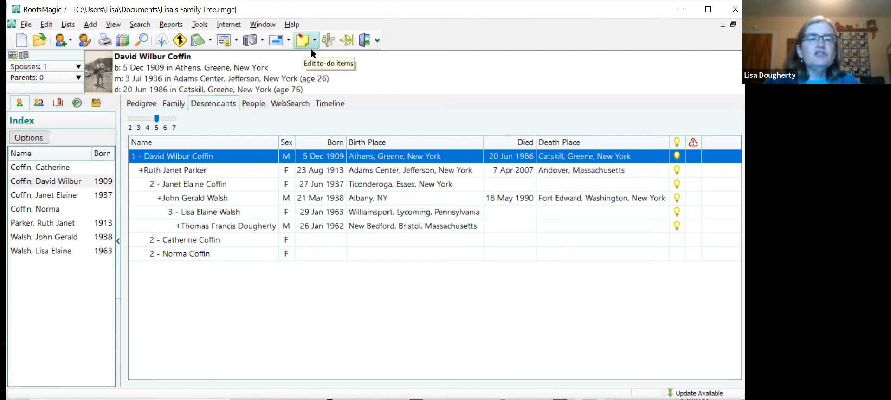
- Open the maternal grandfather's record and add a personal to-do task titled "Get his birth certificate"
{"action": "double_click", "coordinate": [174, 160]}
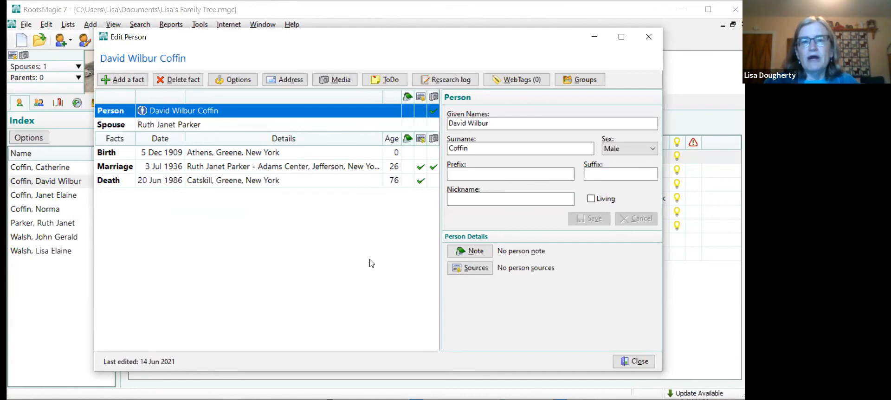
{"action": "left_click", "coordinate": [383, 82]}
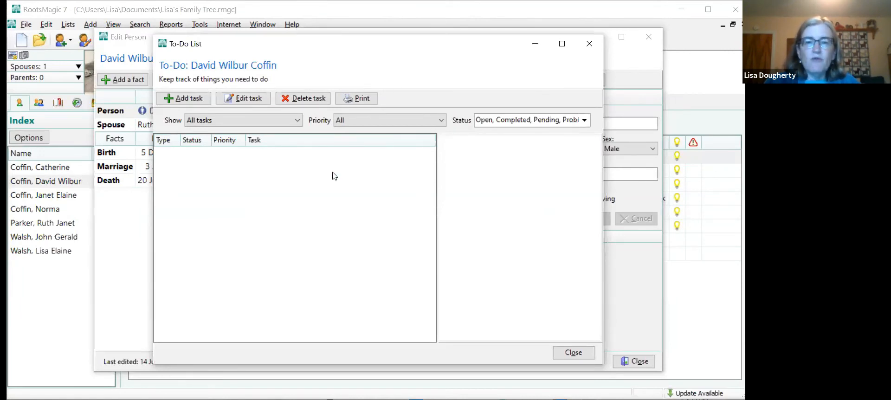
{"action": "left_click", "coordinate": [183, 98]}
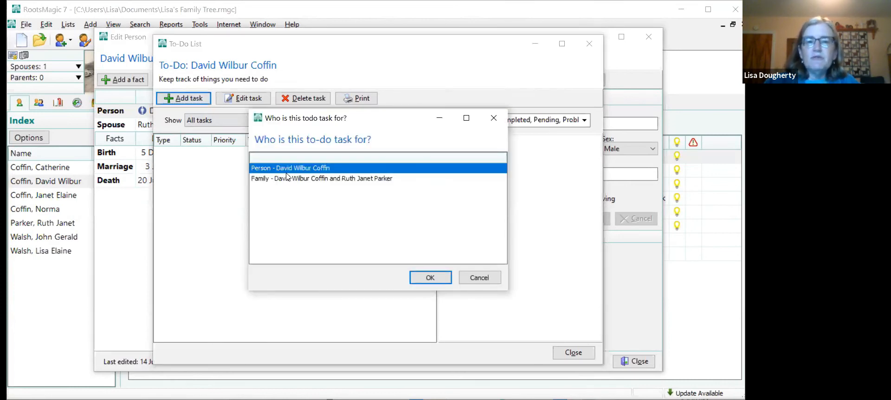
{"action": "left_click", "coordinate": [420, 283]}
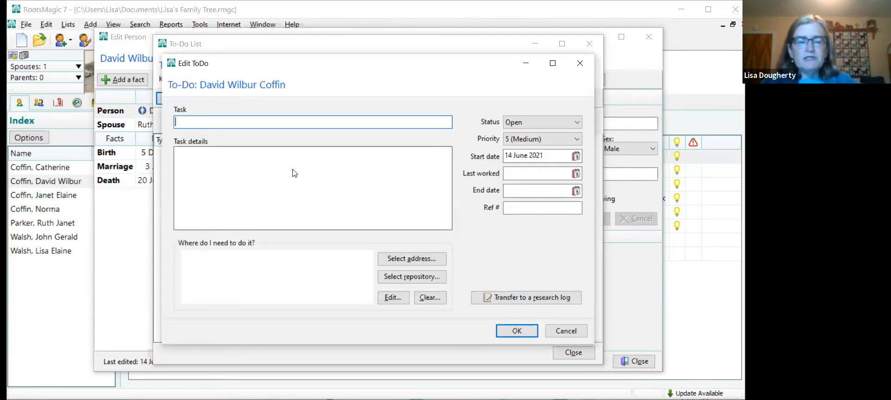
{"action": "type", "text": "Get his "}
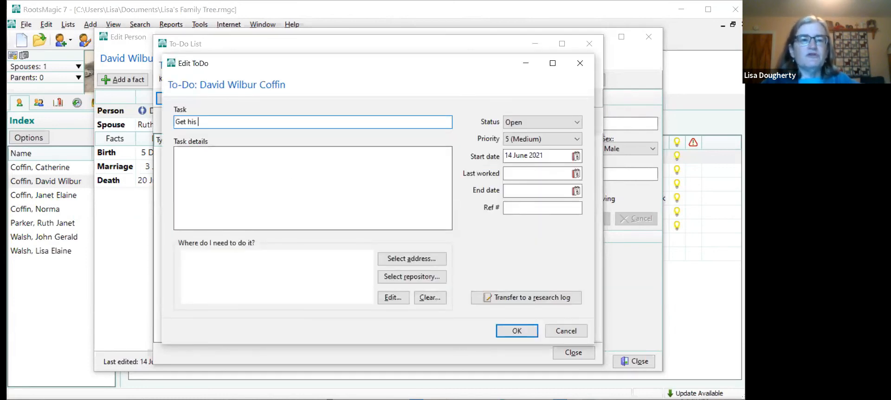
{"action": "type", "text": "birth cer"}
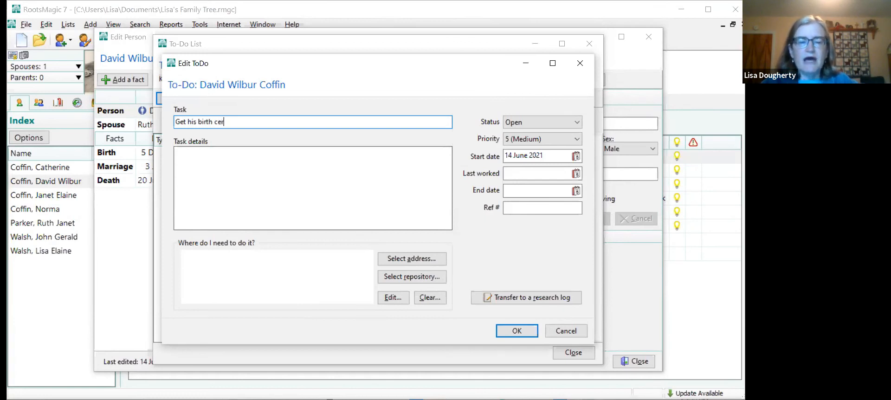
{"action": "type", "text": "tificate"}
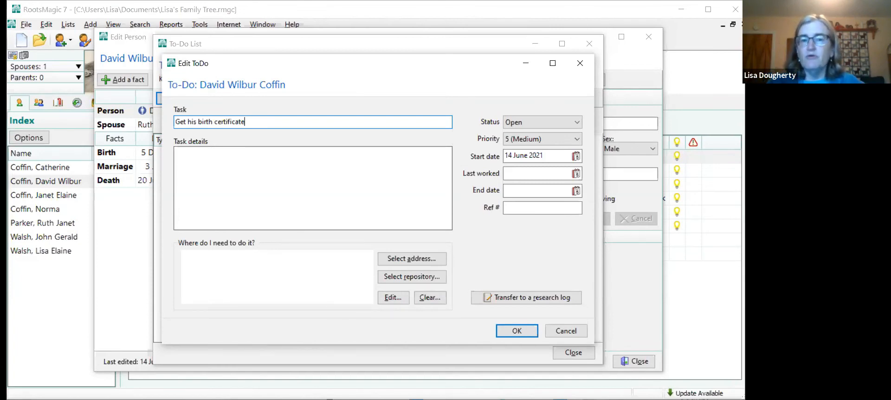
- Enter "Obtain from the Athens town clerk" as the task details
{"action": "left_click", "coordinate": [286, 168]}
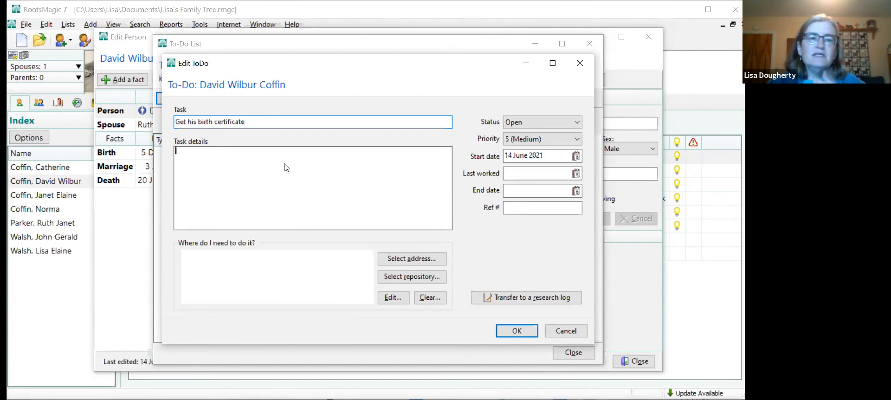
{"action": "type", "text": "Obtain "}
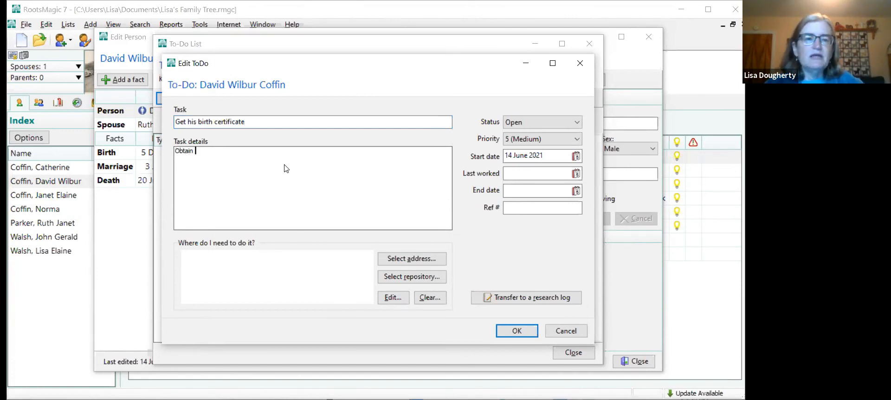
{"action": "type", "text": "from the "}
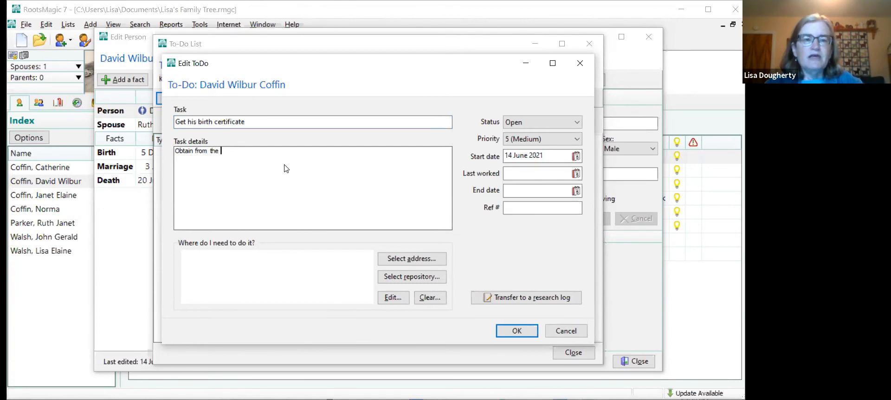
{"action": "type", "text": "Athens town clerk"}
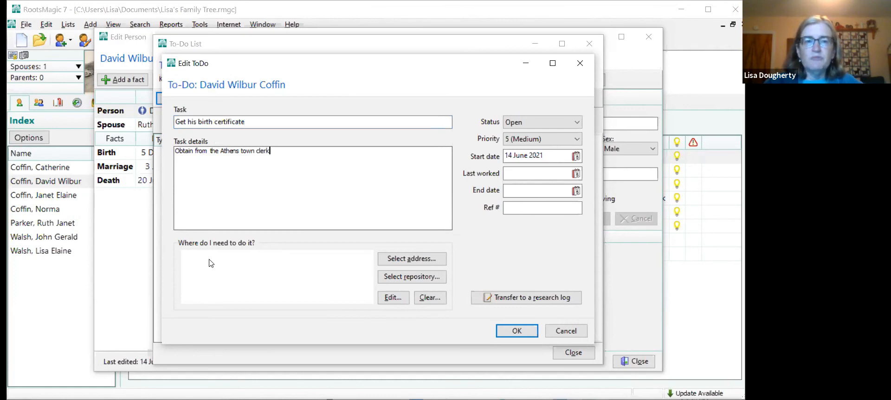
- Review the status and priority choices for the birth certificate task, save it and close the to-do list
{"action": "left_click", "coordinate": [549, 123]}
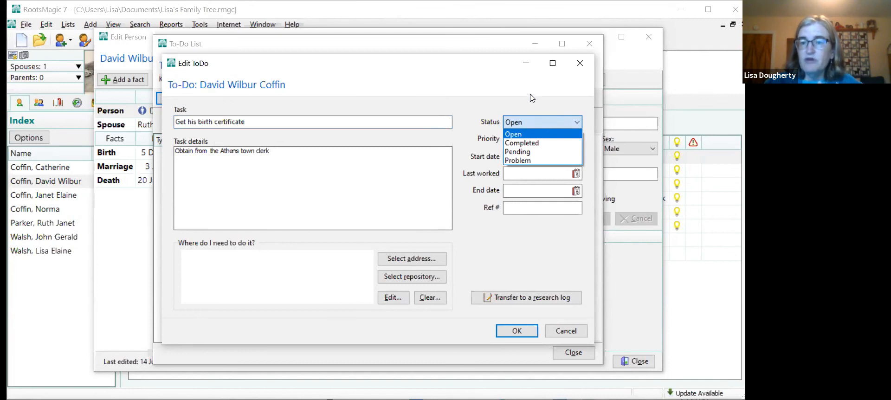
{"action": "left_click", "coordinate": [533, 99]}
{"action": "left_click", "coordinate": [538, 140]}
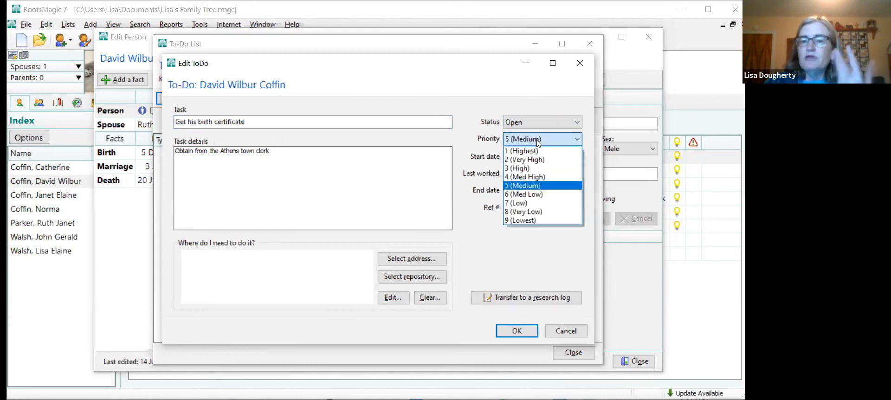
{"action": "left_click", "coordinate": [521, 98]}
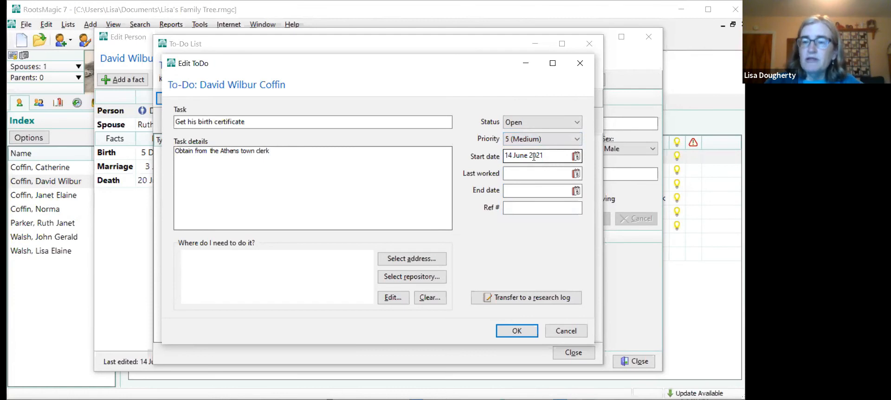
{"action": "left_click", "coordinate": [530, 174]}
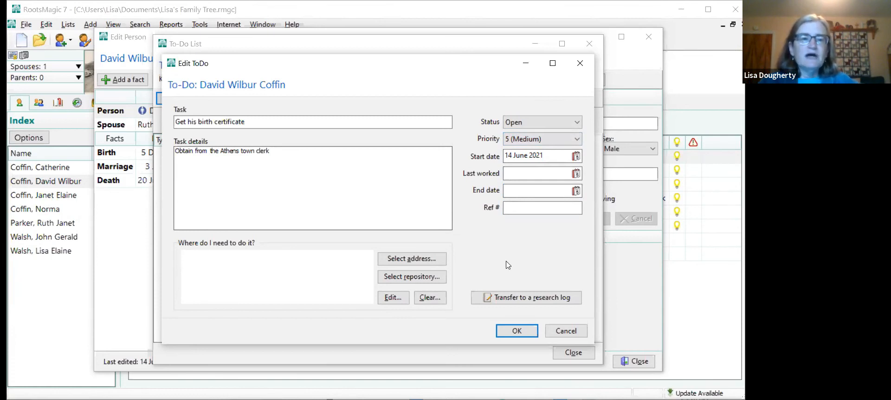
{"action": "left_click", "coordinate": [516, 332]}
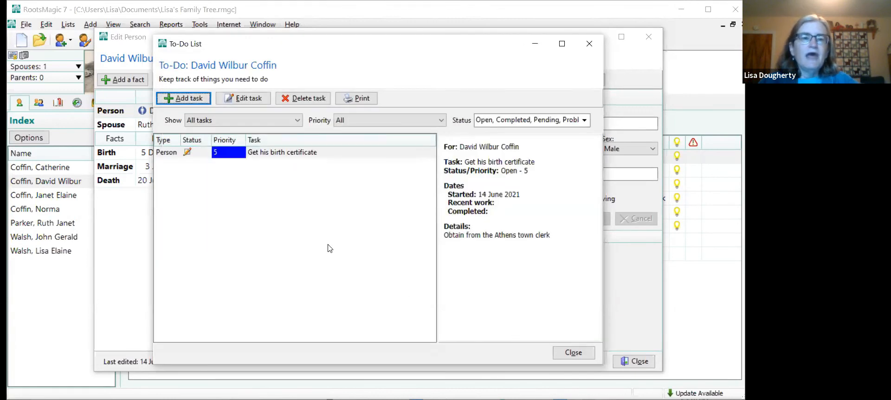
{"action": "left_click", "coordinate": [574, 353]}
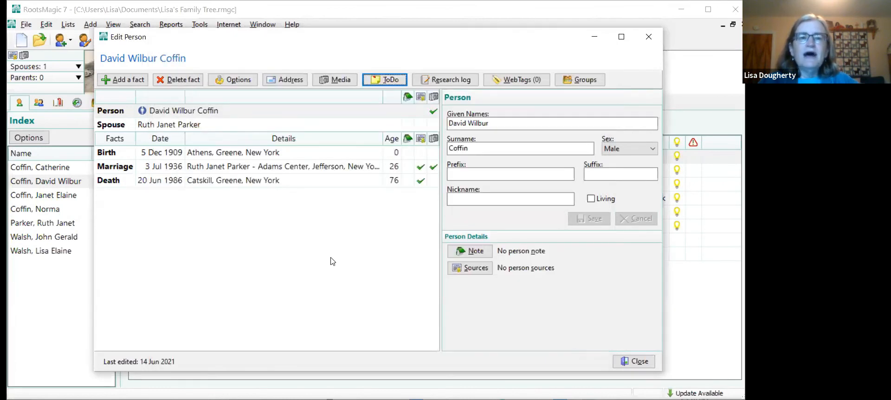
- Check the saved task in the maternal grandfather's to-do list and close his record
{"action": "left_click", "coordinate": [189, 109]}
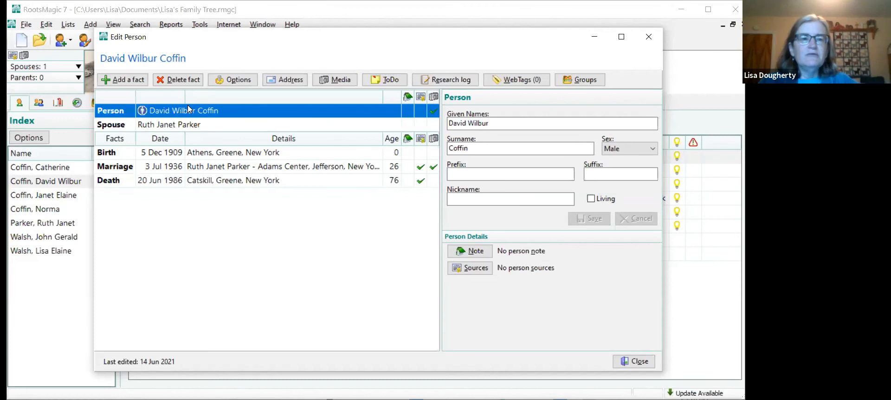
{"action": "left_click", "coordinate": [381, 79]}
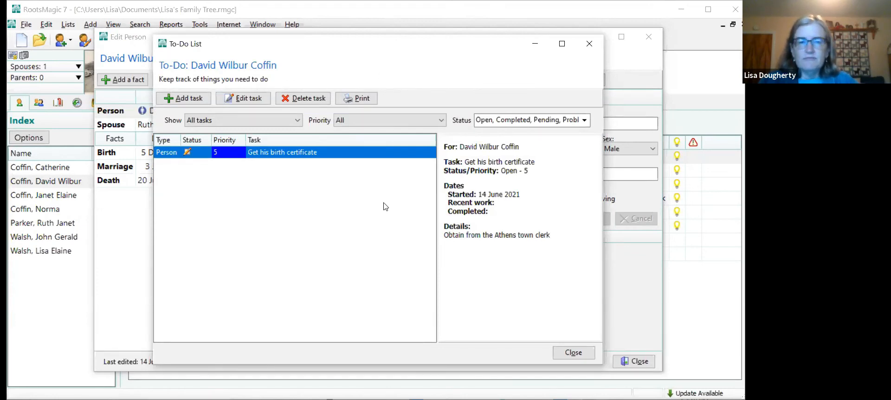
{"action": "left_click", "coordinate": [576, 354]}
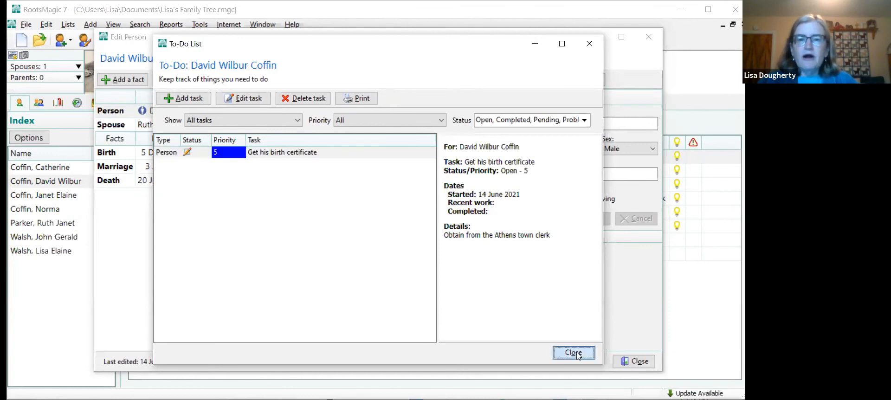
{"action": "left_click", "coordinate": [641, 361]}
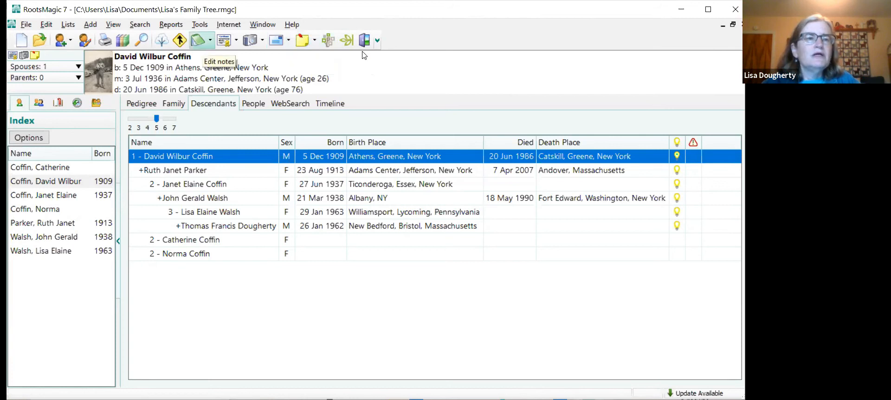
- Look over the maternal grandfather's life events in the timeline view and switch to his family view
{"action": "left_click", "coordinate": [113, 27]}
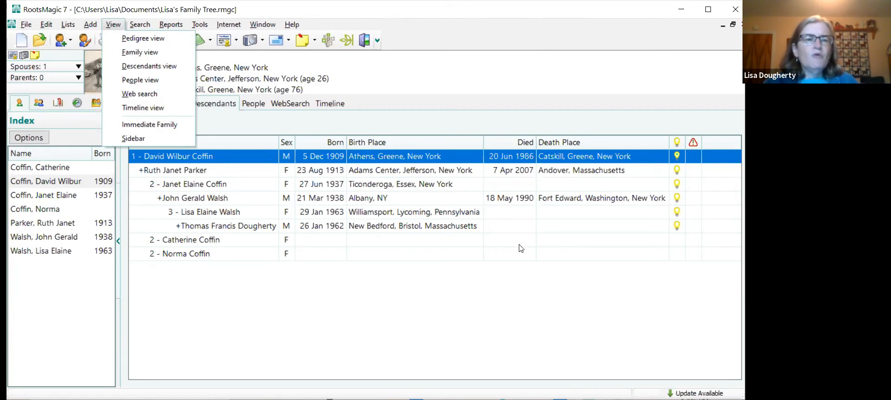
{"action": "left_click", "coordinate": [131, 109]}
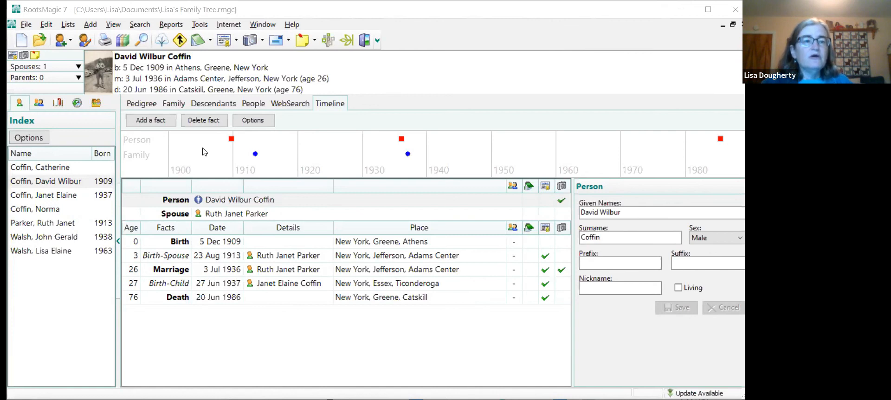
{"action": "left_click", "coordinate": [113, 25]}
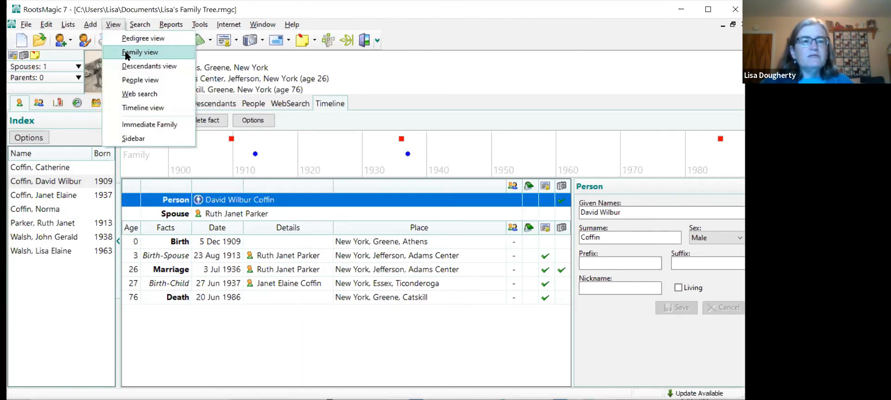
{"action": "left_click", "coordinate": [135, 55]}
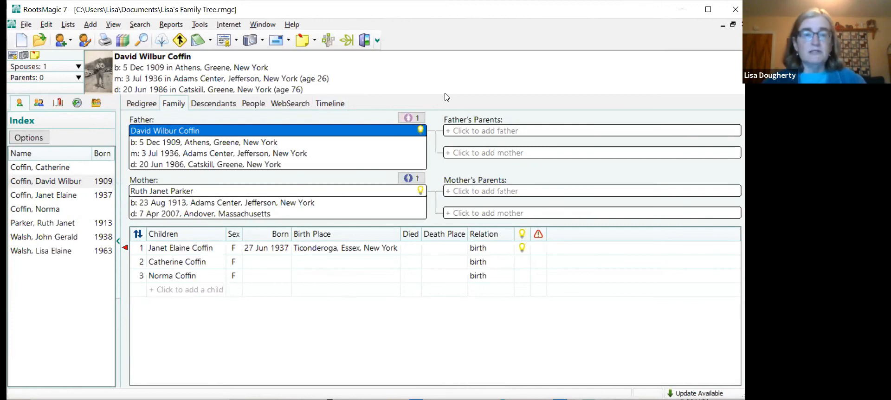
- Delete the third child in the maternal grandparents' family from the database
{"action": "left_click", "coordinate": [180, 278]}
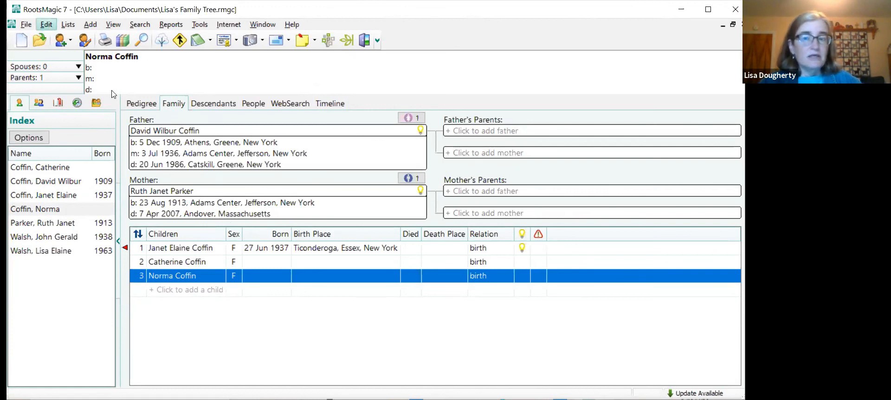
{"action": "left_click", "coordinate": [47, 24]}
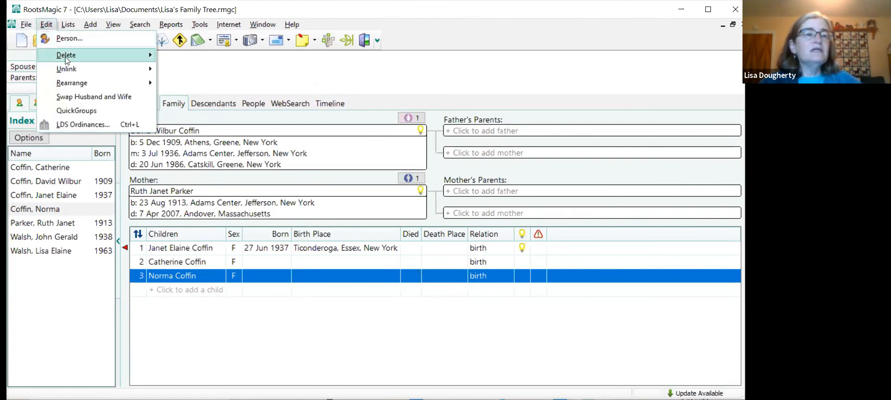
{"action": "mouse_move", "coordinate": [66, 60]}
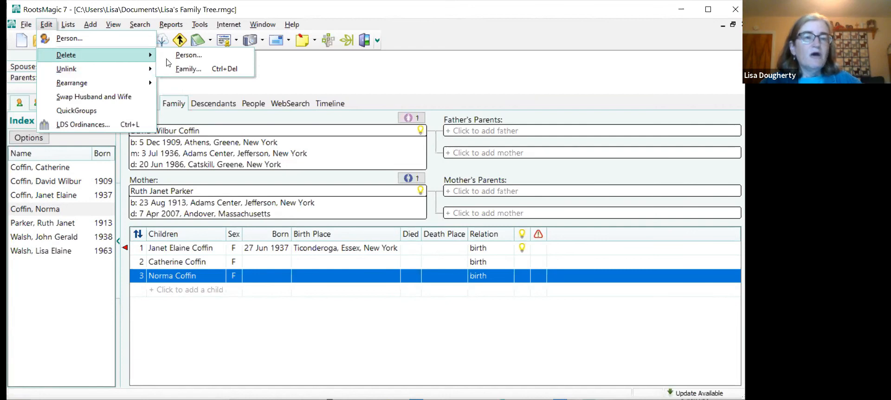
{"action": "left_click", "coordinate": [187, 56]}
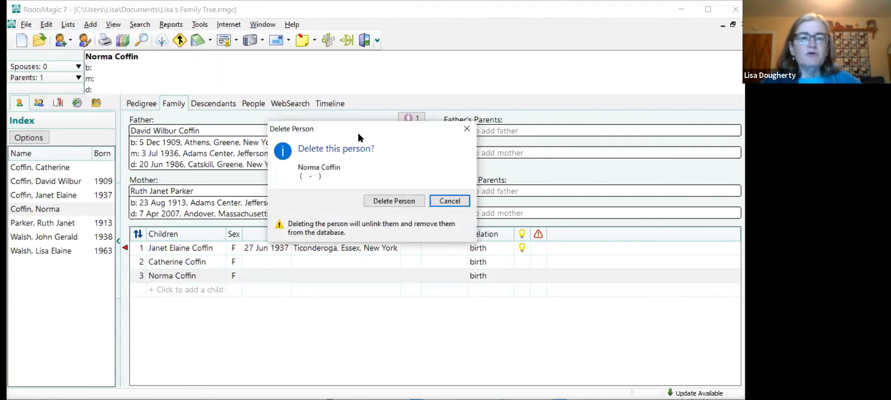
{"action": "left_click", "coordinate": [384, 203]}
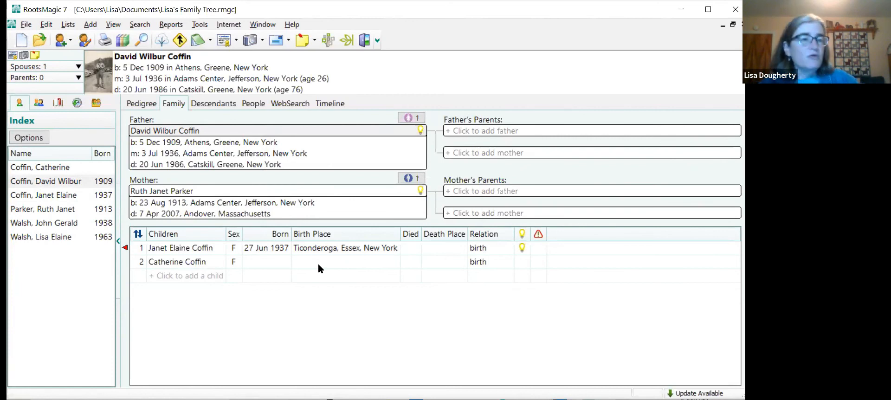
- Add a new person with sex Female as a child of the maternal grandparents, entering her given name and keeping the family surname
{"action": "left_click", "coordinate": [95, 28]}
{"action": "left_click", "coordinate": [174, 131]}
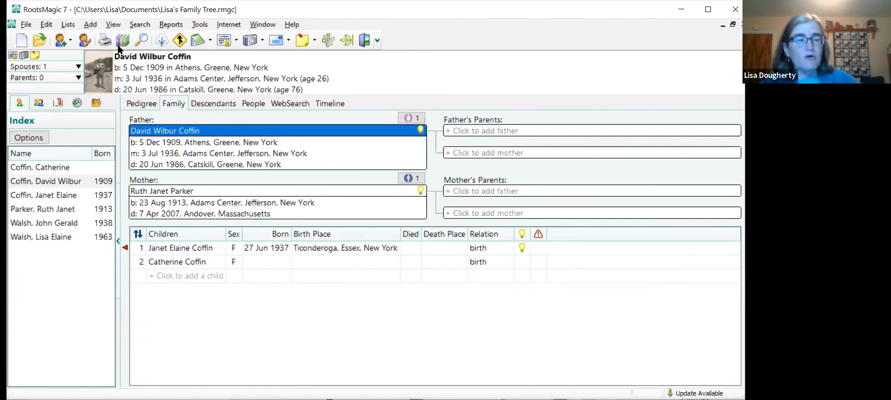
{"action": "left_click", "coordinate": [94, 25]}
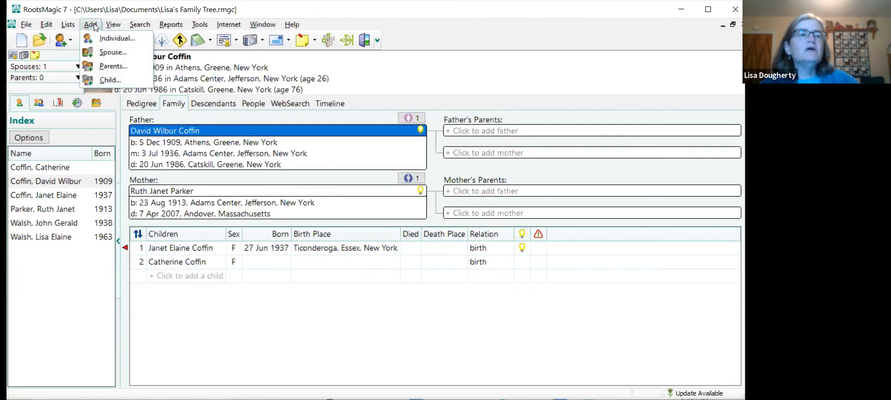
{"action": "mouse_move", "coordinate": [88, 26]}
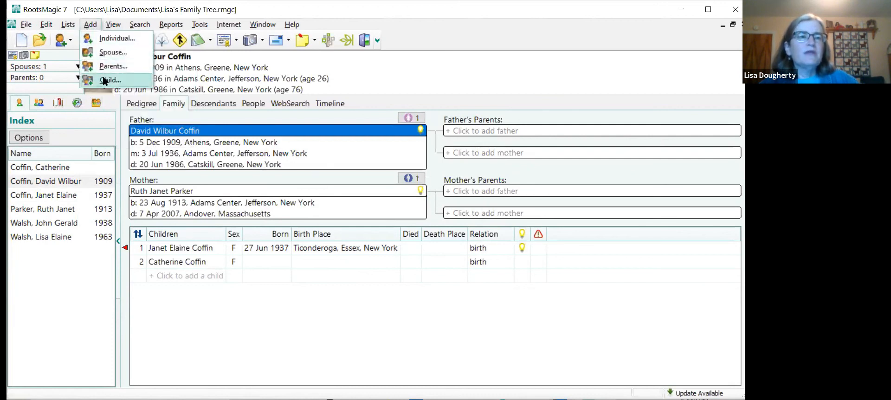
{"action": "left_click", "coordinate": [110, 80]}
{"action": "left_click", "coordinate": [309, 271]}
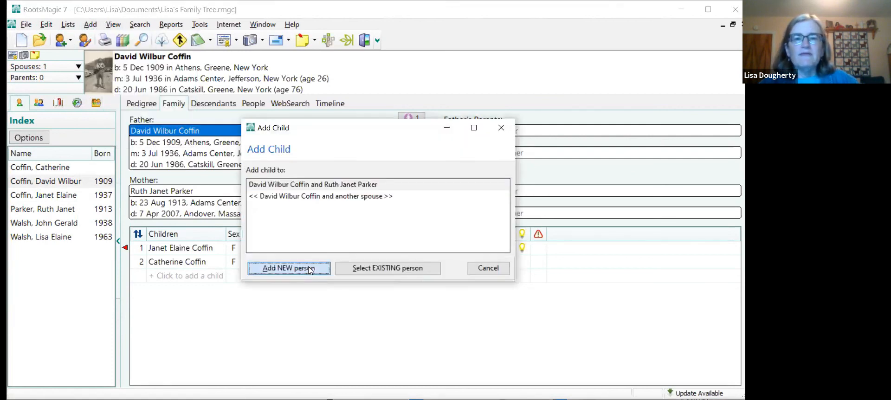
{"action": "key", "text": "Return"}
{"action": "type", "text": "Norma"}
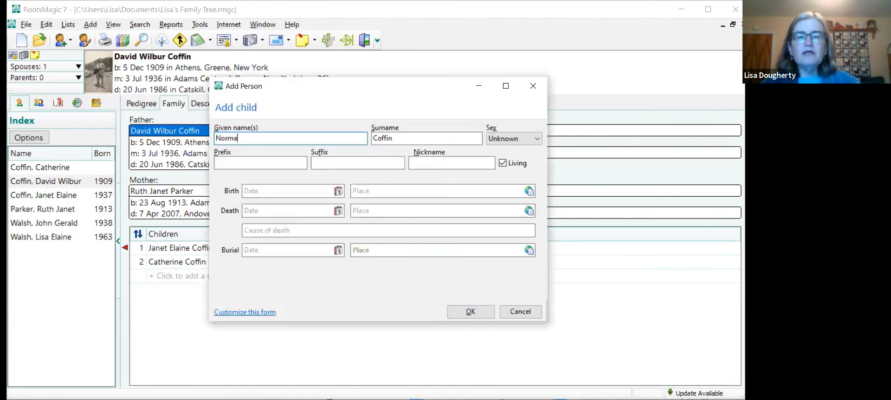
{"action": "left_click", "coordinate": [515, 138]}
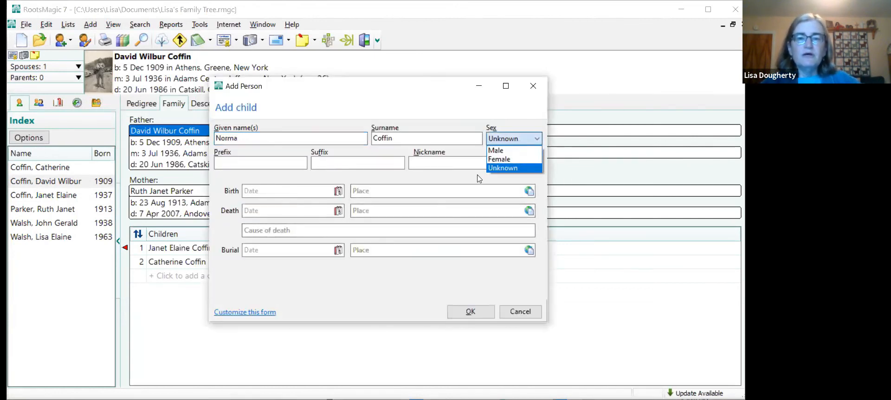
{"action": "left_click", "coordinate": [513, 160]}
{"action": "left_click", "coordinate": [470, 311]}
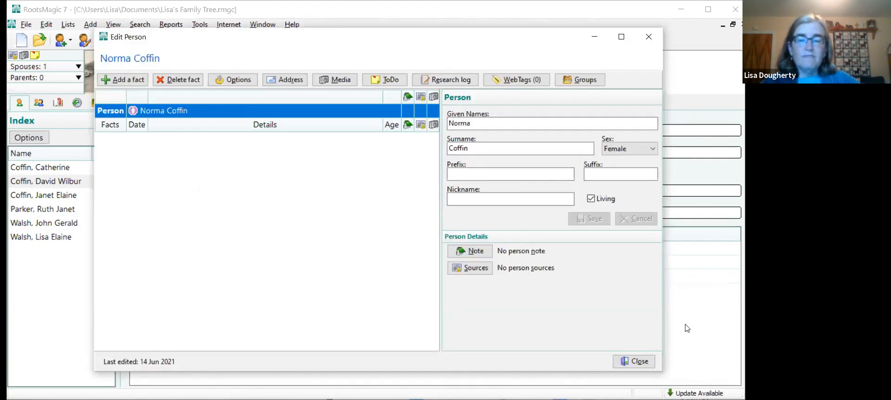
- Close the new daughter's record without adding another child and accept the listed order of the children
{"action": "left_click", "coordinate": [634, 361]}
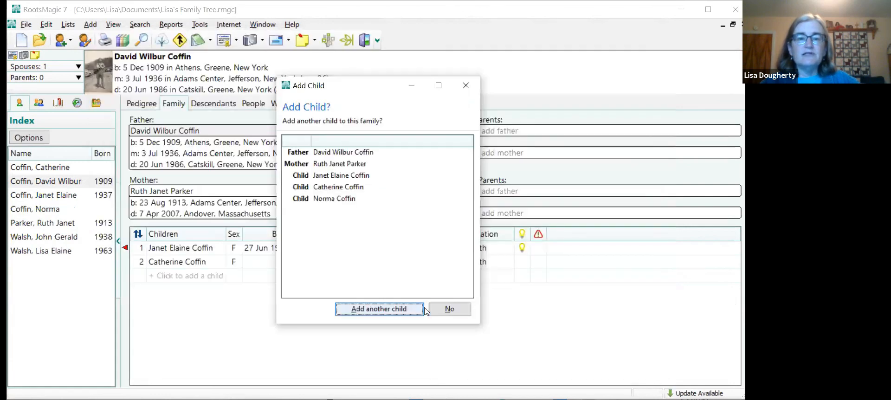
{"action": "left_click", "coordinate": [441, 308]}
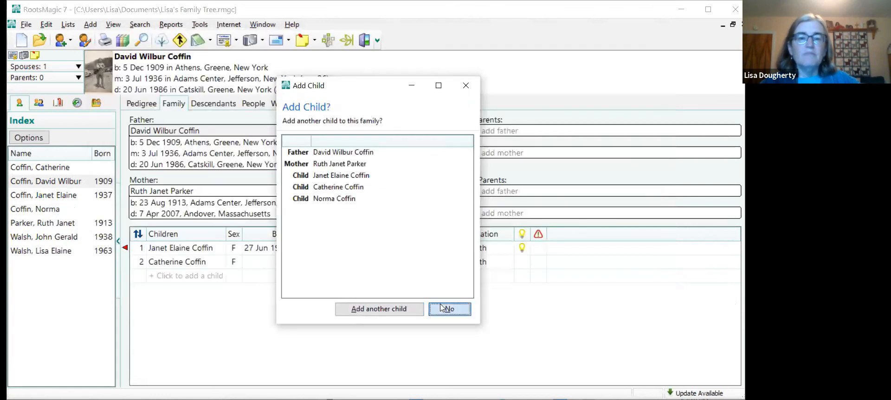
{"action": "left_click", "coordinate": [456, 301]}
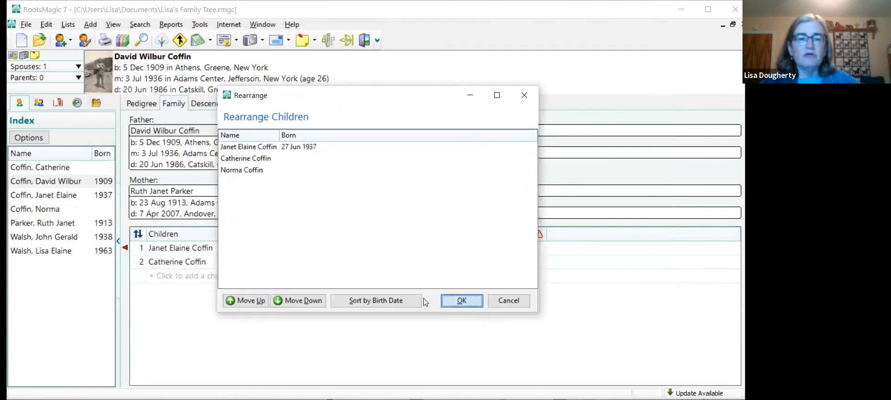